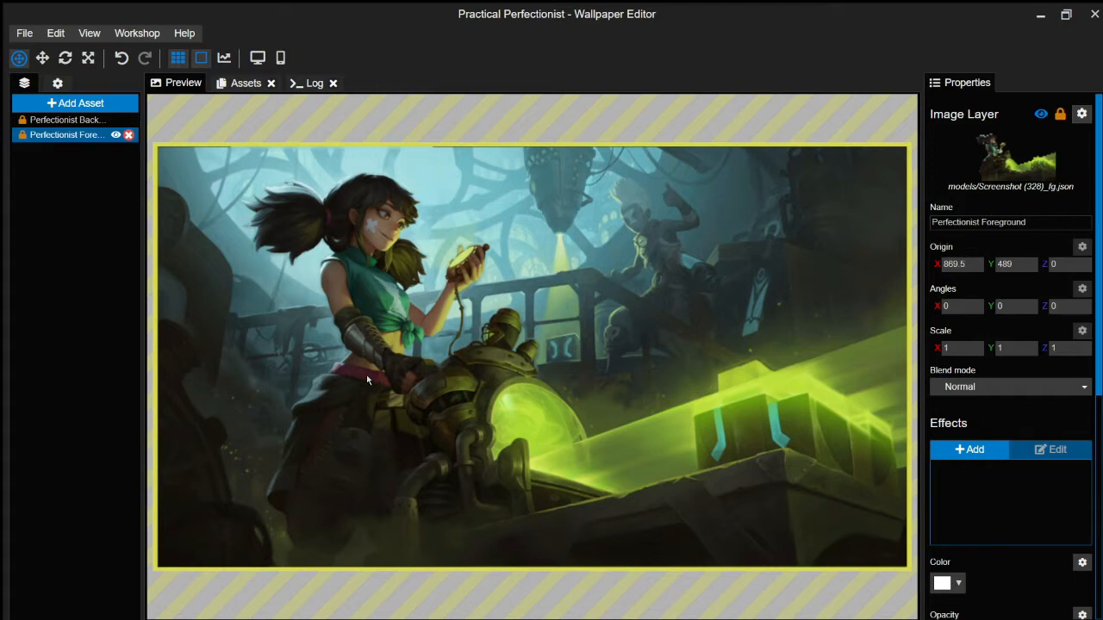
{"action": "scroll", "coordinate": [317, 293], "scroll_direction": "up", "scroll_amount": 3}
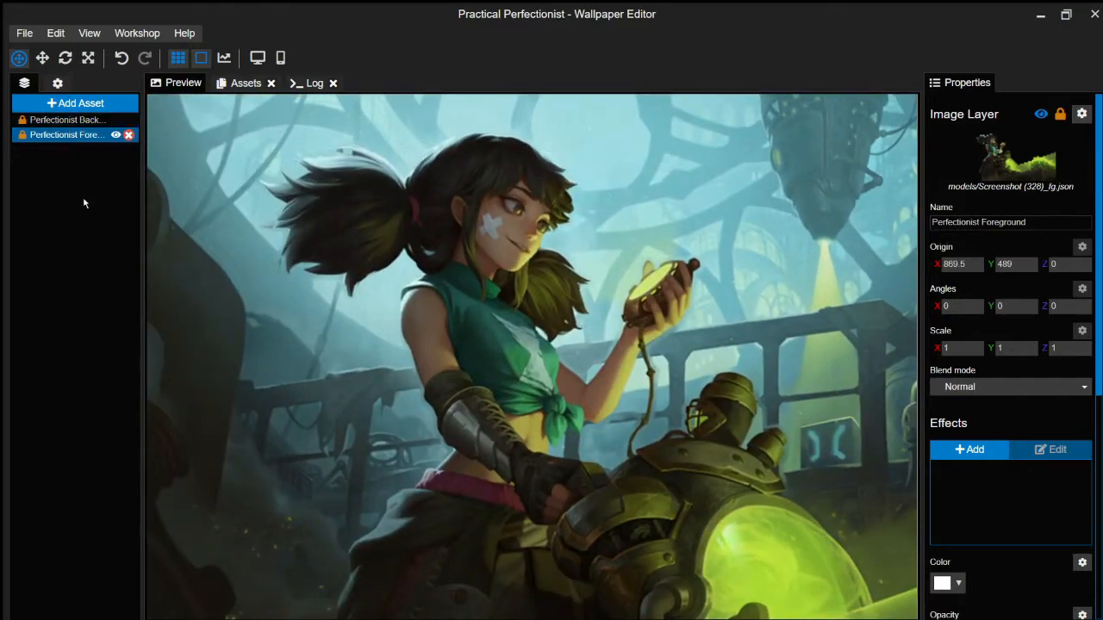
{"action": "scroll", "coordinate": [274, 288], "scroll_direction": "down", "scroll_amount": 1}
{"action": "scroll", "coordinate": [508, 250], "scroll_direction": "up", "scroll_amount": 1}
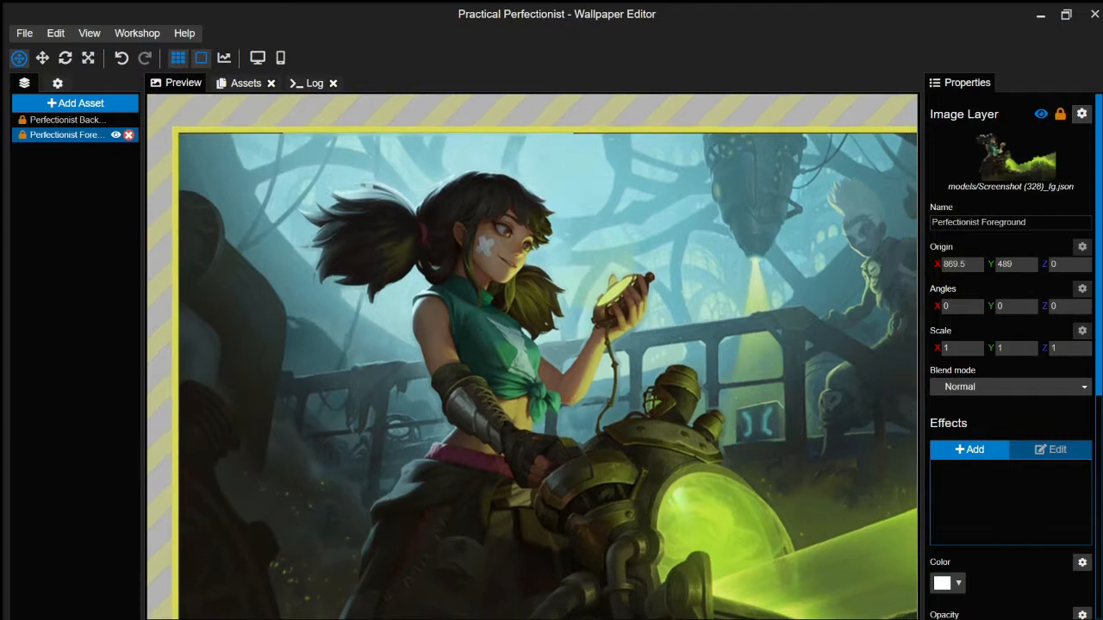
{"action": "scroll", "coordinate": [444, 284], "scroll_direction": "down", "scroll_amount": 2}
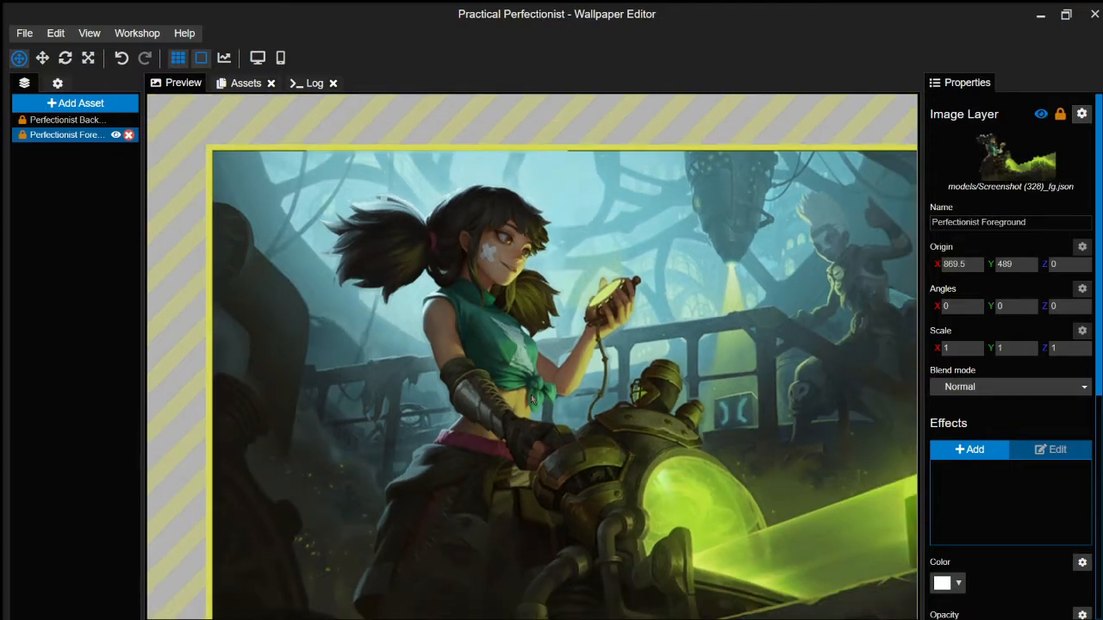
{"action": "scroll", "coordinate": [534, 400], "scroll_direction": "up", "scroll_amount": 1}
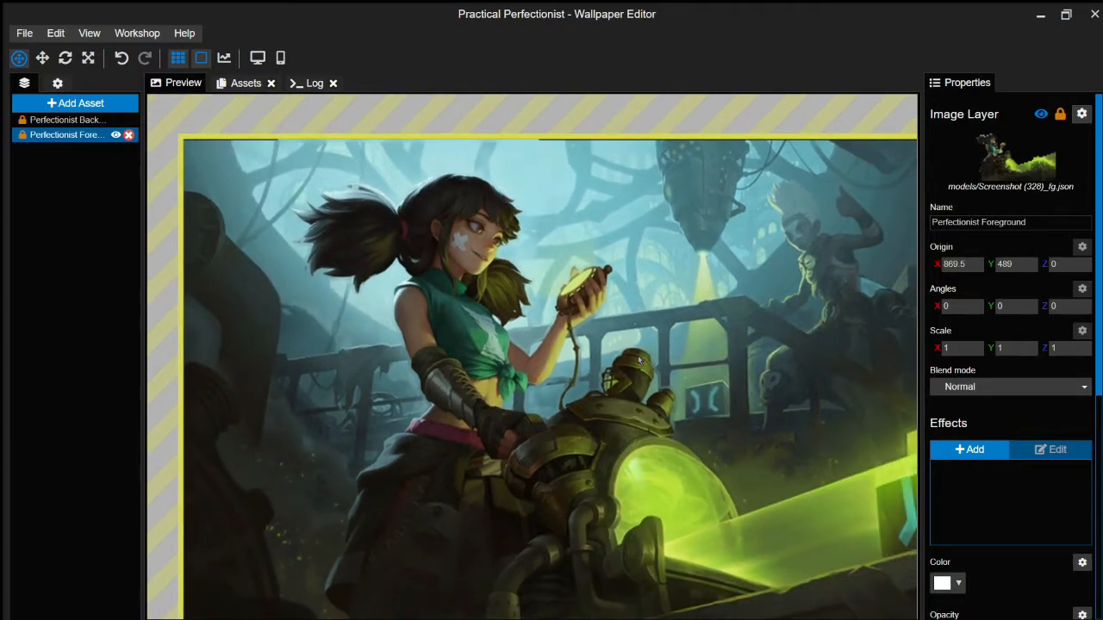
{"action": "scroll", "coordinate": [481, 349], "scroll_direction": "down", "scroll_amount": 1}
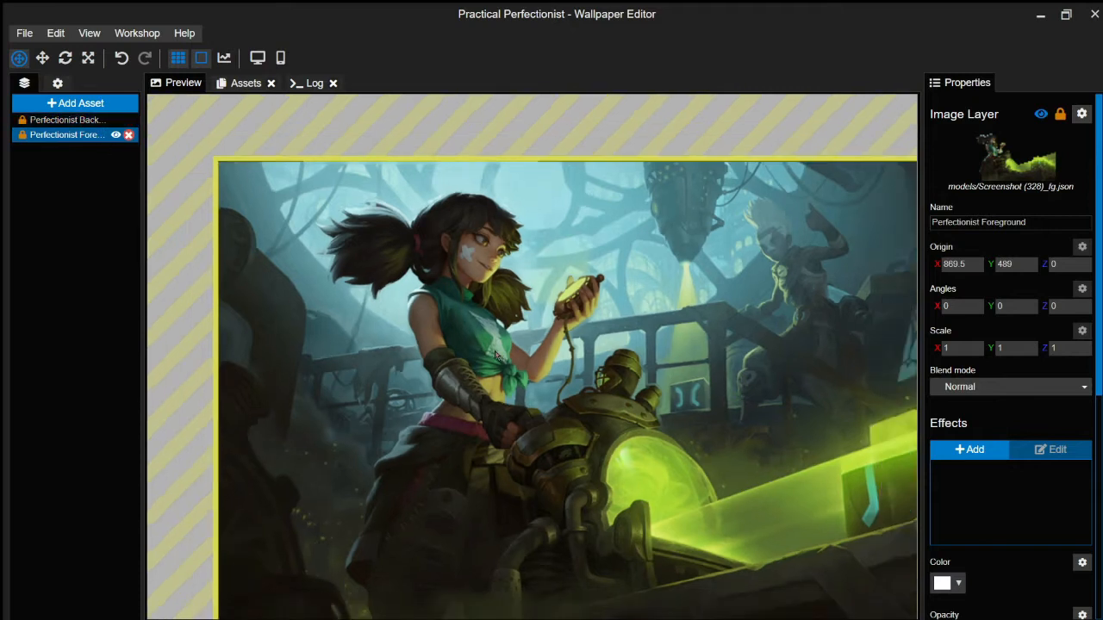
{"action": "scroll", "coordinate": [492, 352], "scroll_direction": "up", "scroll_amount": 2}
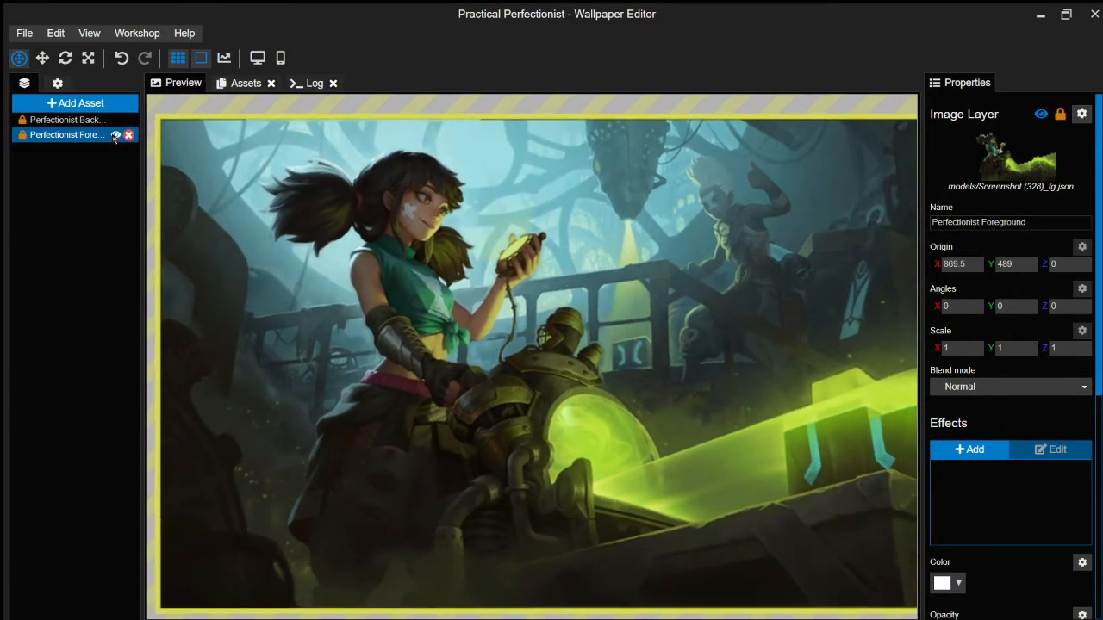
Step: Toggle the Perfectionist Foreground layer's visibility to examine the background behind it, saving the project along the way
{"action": "left_click", "coordinate": [115, 136]}
{"action": "scroll", "coordinate": [532, 357], "scroll_direction": "down", "scroll_amount": 1}
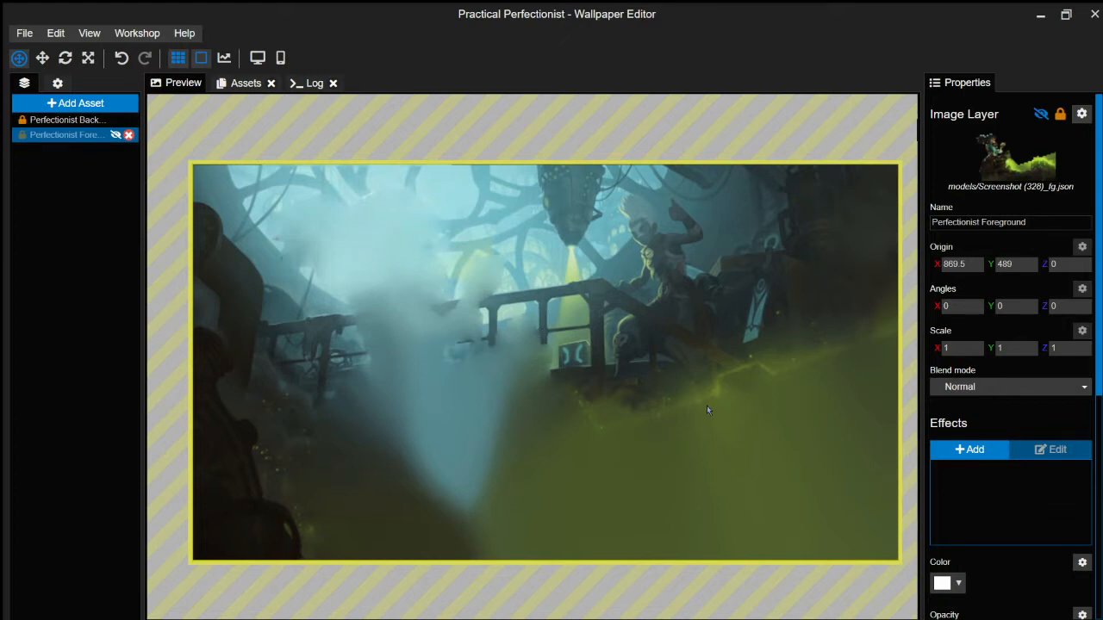
{"action": "key", "text": "ctrl+s"}
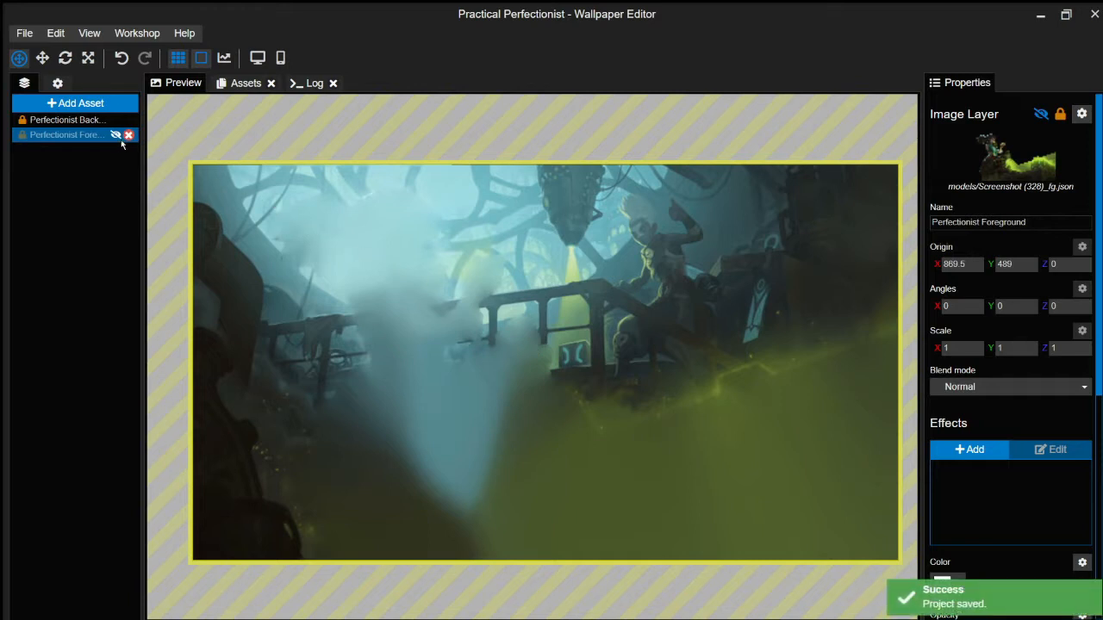
{"action": "left_click", "coordinate": [115, 135]}
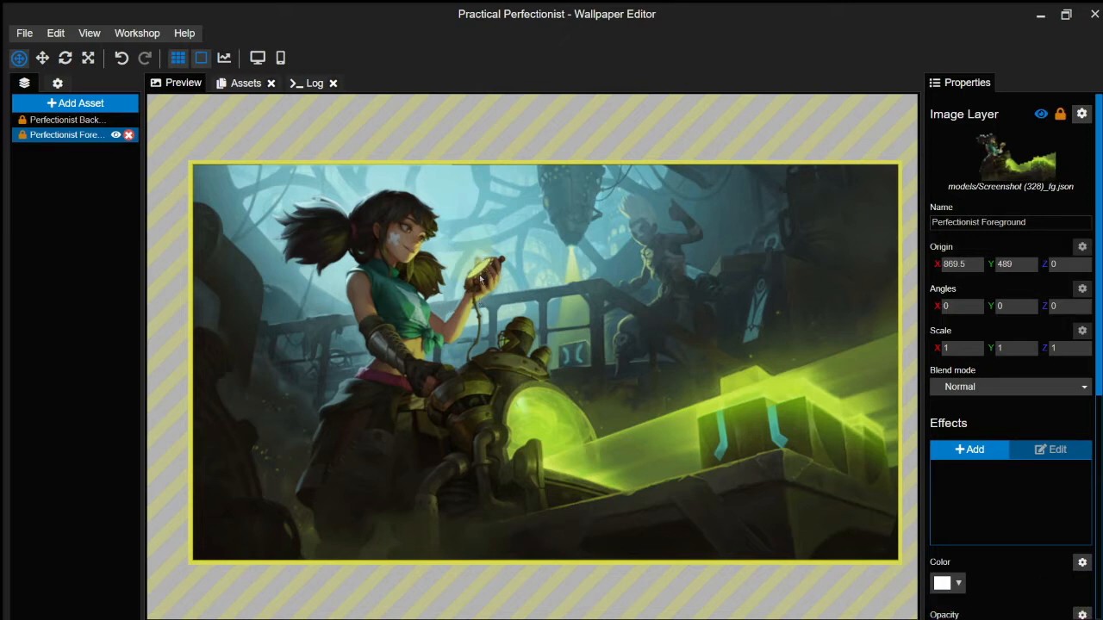
{"action": "left_click", "coordinate": [115, 134]}
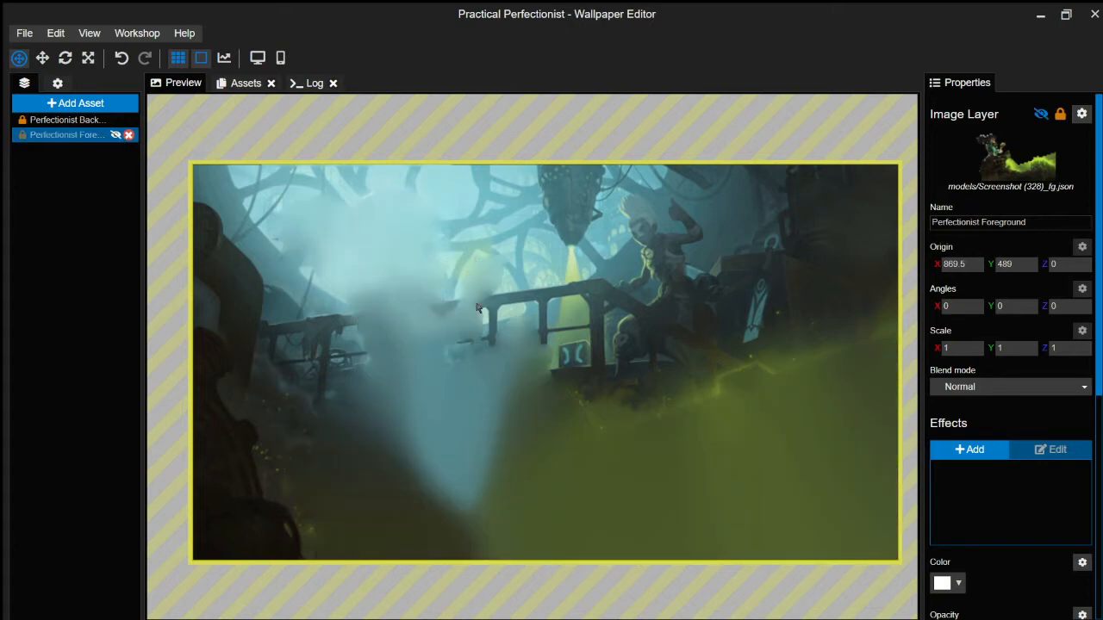
{"action": "left_click", "coordinate": [116, 134]}
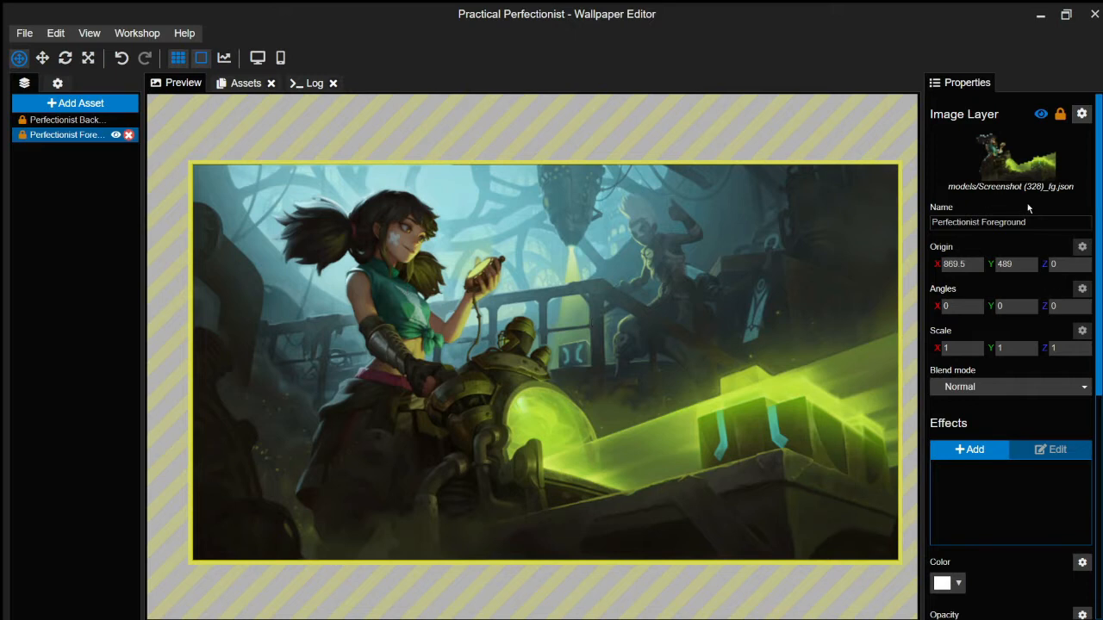
{"action": "key", "text": "ctrl+s"}
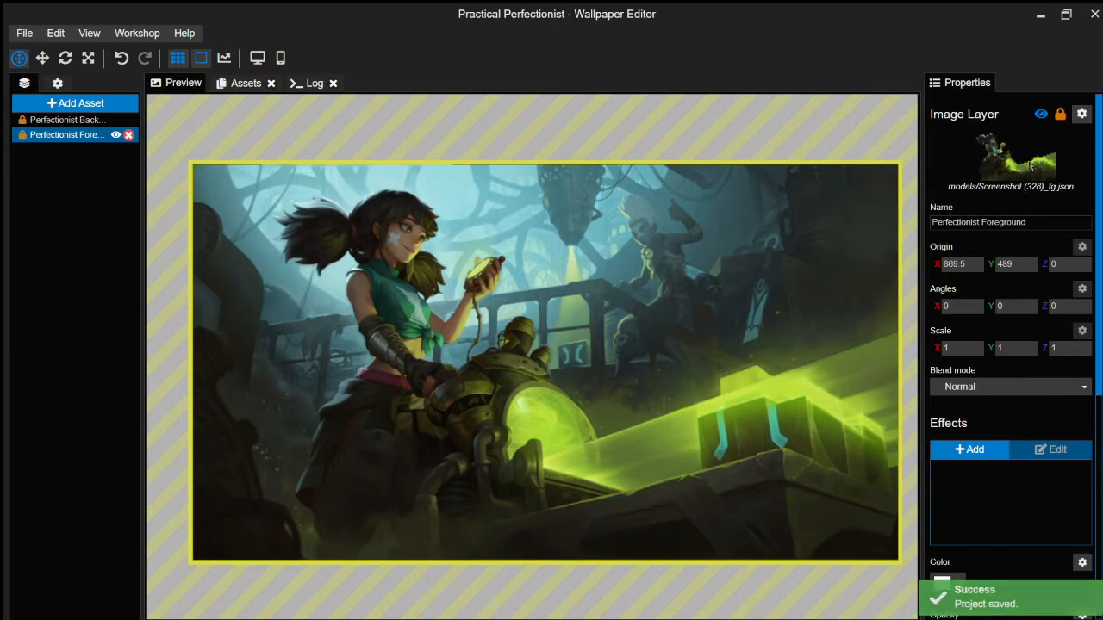
Step: Hide the Perfectionist Background layer to examine the cut-out foreground on its own, and show it again
{"action": "left_click", "coordinate": [101, 125], "text": "ctrl"}
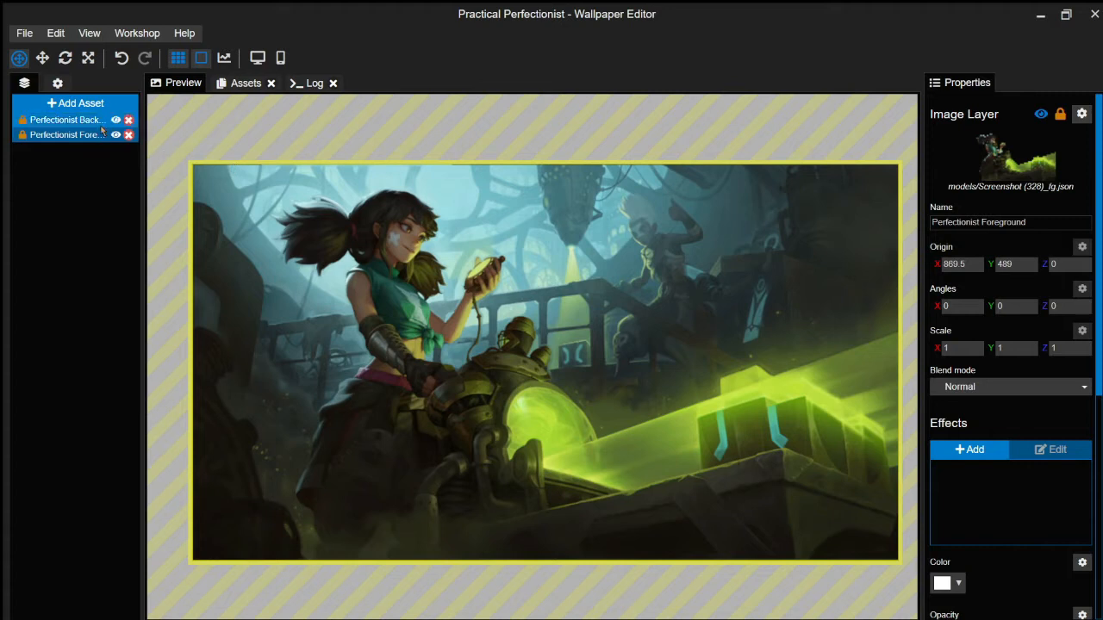
{"action": "left_click", "coordinate": [115, 120]}
{"action": "left_click", "coordinate": [116, 119]}
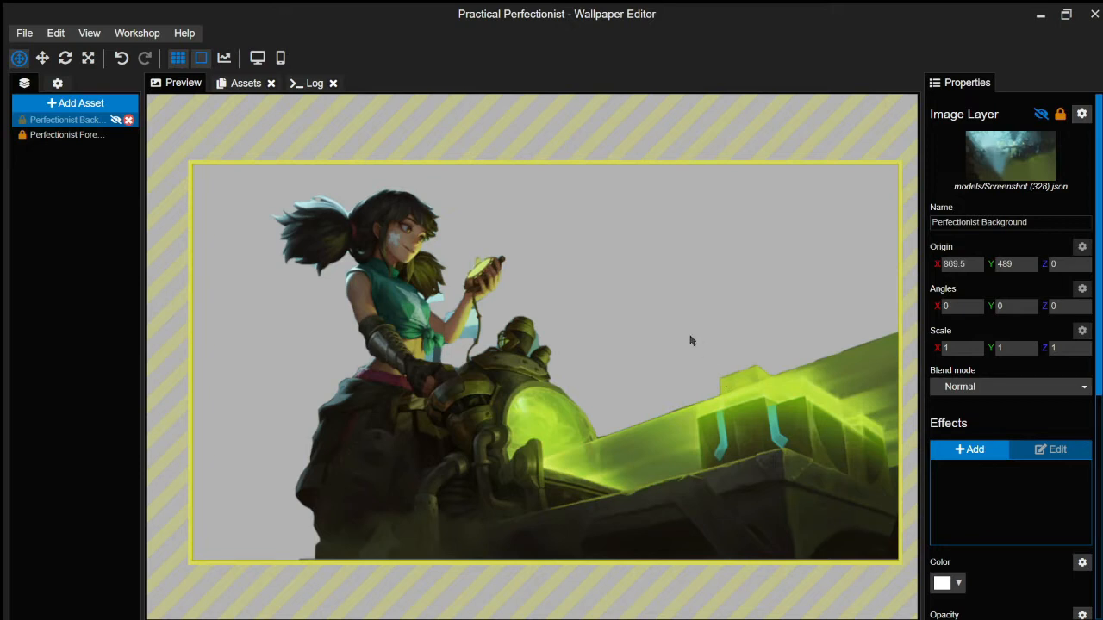
{"action": "left_click", "coordinate": [115, 121]}
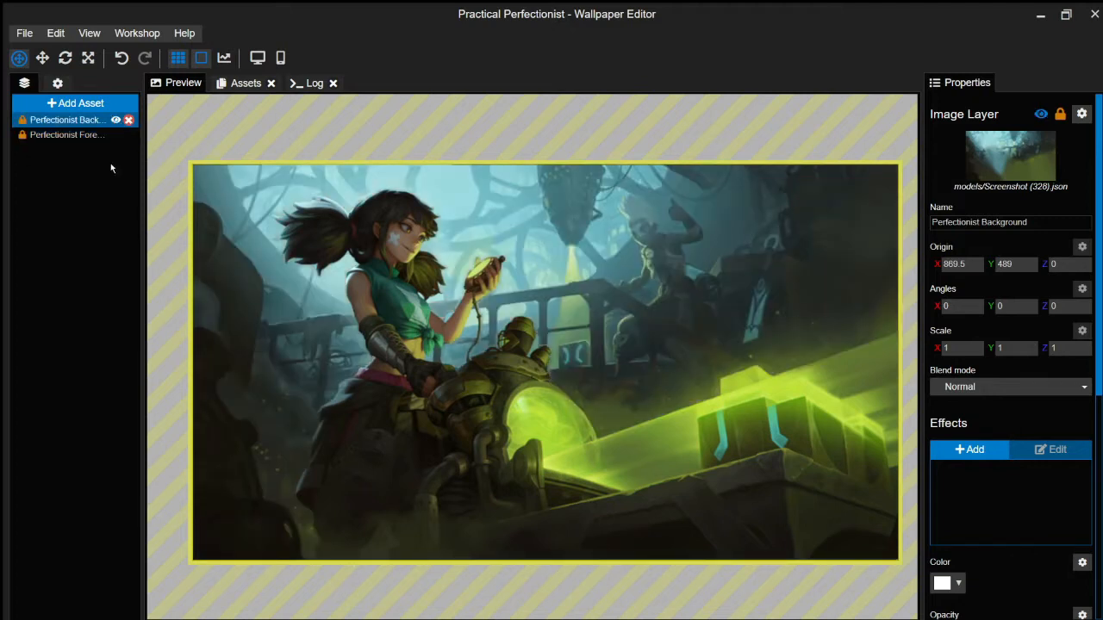
Step: Add a Pulse effect to the Perfectionist Foreground layer and start painting its opacity mask
{"action": "left_click", "coordinate": [66, 135]}
{"action": "scroll", "coordinate": [494, 366], "scroll_direction": "up", "scroll_amount": 2}
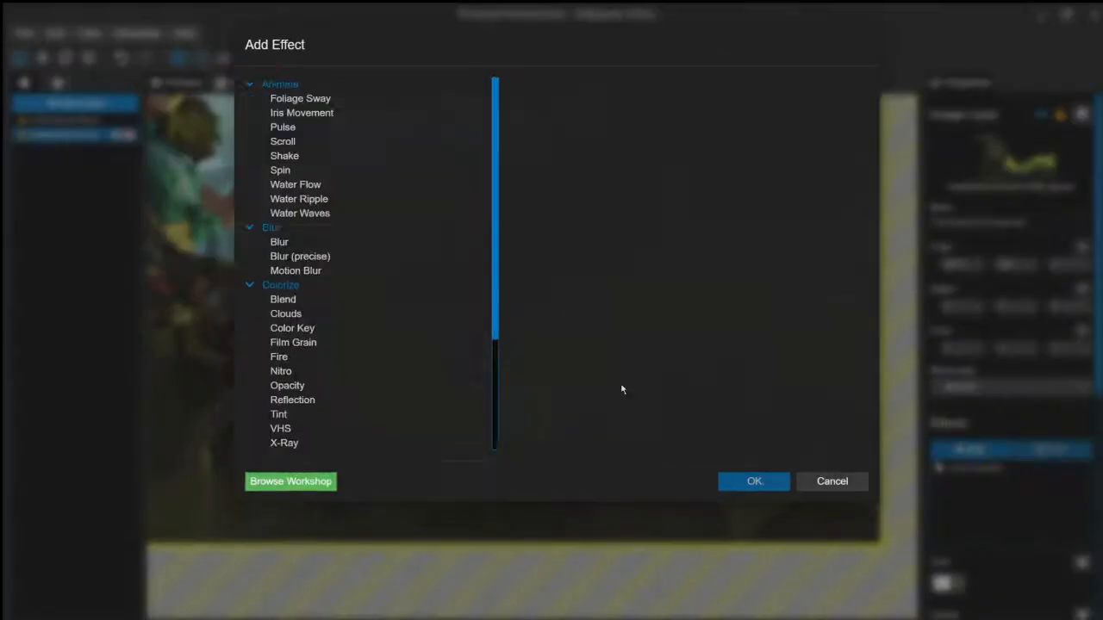
{"action": "left_click", "coordinate": [1028, 487]}
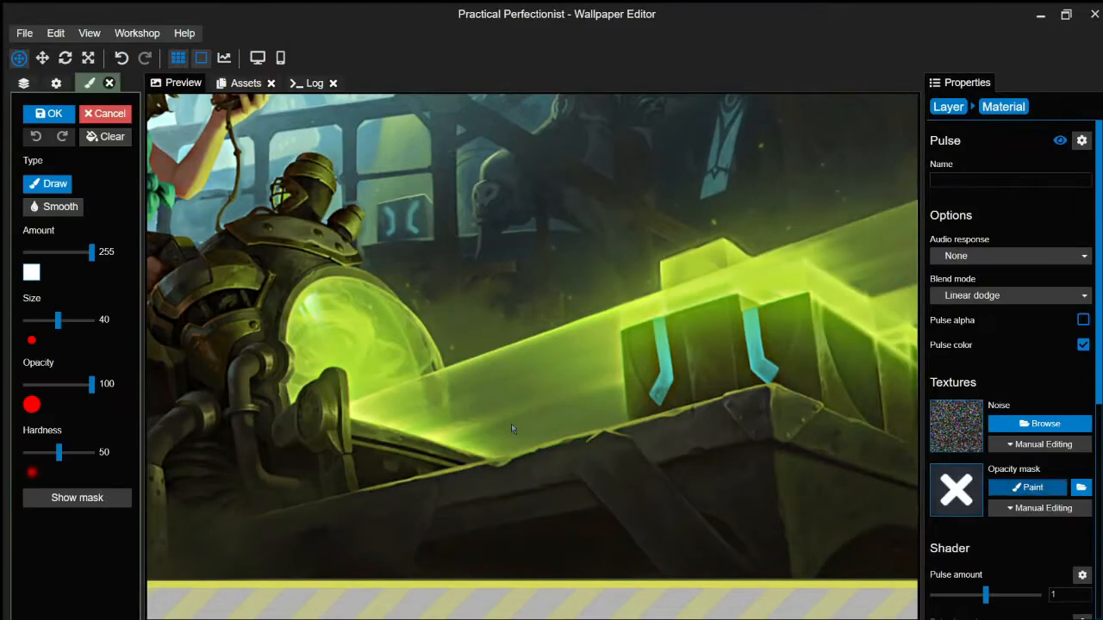
Step: Show the mask overlay and paint the rim of the machine's glowing green dome at amount 255
{"action": "left_click", "coordinate": [77, 497]}
{"action": "mouse_move", "coordinate": [290, 396]}
{"action": "left_mouse_down"}
{"action": "mouse_move", "coordinate": [382, 344]}
{"action": "mouse_move", "coordinate": [395, 424]}
{"action": "left_mouse_up"}
{"action": "scroll", "coordinate": [395, 424], "scroll_direction": "up", "scroll_amount": 2}
{"action": "mouse_move", "coordinate": [365, 366]}
{"action": "left_mouse_down"}
{"action": "mouse_move", "coordinate": [221, 253]}
{"action": "mouse_move", "coordinate": [205, 316]}
{"action": "mouse_move", "coordinate": [210, 358]}
{"action": "left_mouse_up"}
{"action": "scroll", "coordinate": [222, 253], "scroll_direction": "down", "scroll_amount": 1}
{"action": "left_click_drag", "start_coordinate": [58, 320], "coordinate": [50, 320]}
{"action": "left_click_drag", "start_coordinate": [187, 401], "coordinate": [213, 381]}
Step: Fill the rest of the glowing dome in the mask, finishing its lower edge with brush size 12
{"action": "left_click", "coordinate": [42, 320]}
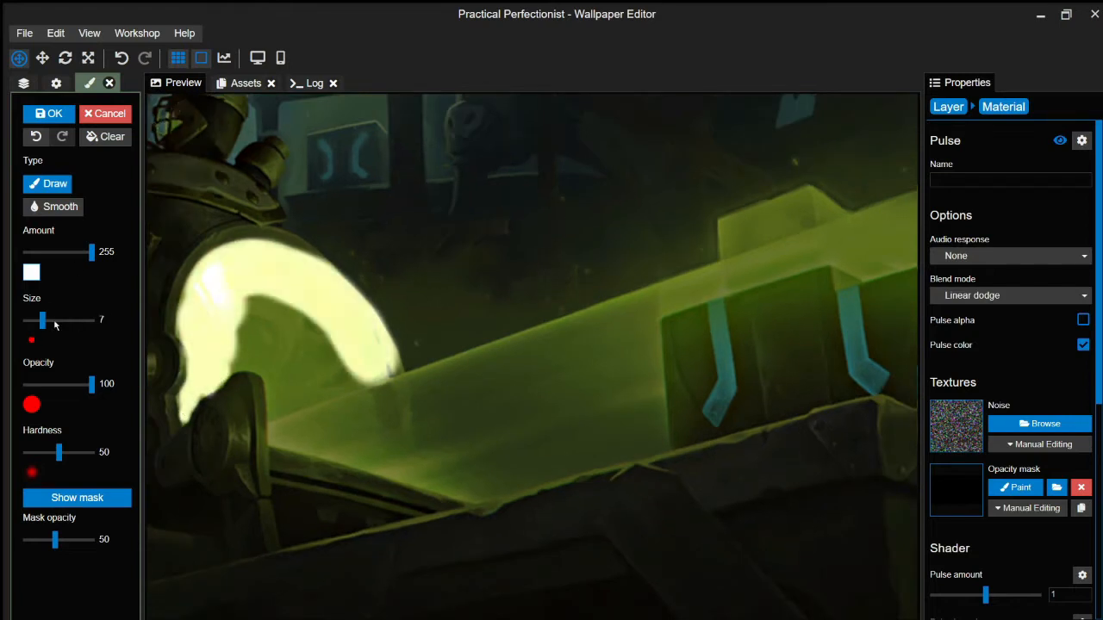
{"action": "left_click", "coordinate": [53, 322]}
{"action": "mouse_move", "coordinate": [250, 311]}
{"action": "left_mouse_down"}
{"action": "mouse_move", "coordinate": [300, 391]}
{"action": "mouse_move", "coordinate": [273, 359]}
{"action": "mouse_move", "coordinate": [222, 364]}
{"action": "left_mouse_up"}
{"action": "left_click", "coordinate": [47, 323]}
{"action": "scroll", "coordinate": [229, 405], "scroll_direction": "up", "scroll_amount": 2}
{"action": "left_click_drag", "start_coordinate": [222, 403], "coordinate": [255, 408]}
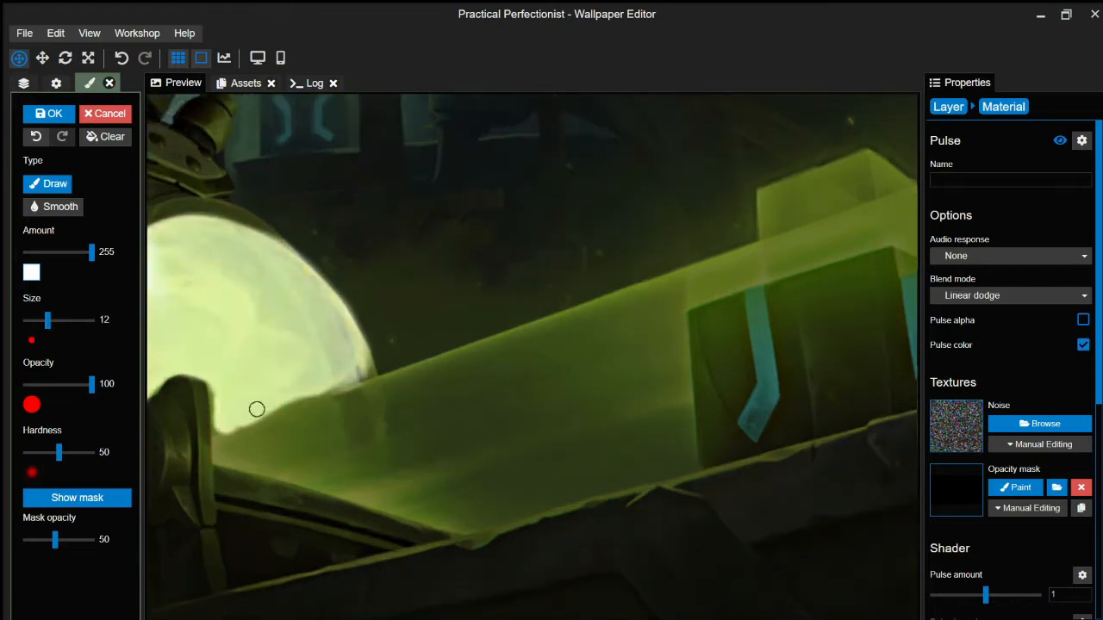
Step: Paint the green beam between the dome and the crate into the mask at amount 177, ending with brush size 45
{"action": "scroll", "coordinate": [451, 418], "scroll_direction": "down", "scroll_amount": 3}
{"action": "left_click", "coordinate": [72, 252]}
{"action": "left_click", "coordinate": [52, 322]}
{"action": "mouse_move", "coordinate": [320, 425]}
{"action": "left_mouse_down"}
{"action": "mouse_move", "coordinate": [466, 468]}
{"action": "mouse_move", "coordinate": [625, 377]}
{"action": "mouse_move", "coordinate": [384, 399]}
{"action": "mouse_move", "coordinate": [603, 348]}
{"action": "left_mouse_up"}
{"action": "left_click", "coordinate": [59, 320]}
{"action": "mouse_move", "coordinate": [606, 370]}
{"action": "left_mouse_down"}
{"action": "mouse_move", "coordinate": [602, 413]}
{"action": "mouse_move", "coordinate": [468, 419]}
{"action": "left_mouse_up"}
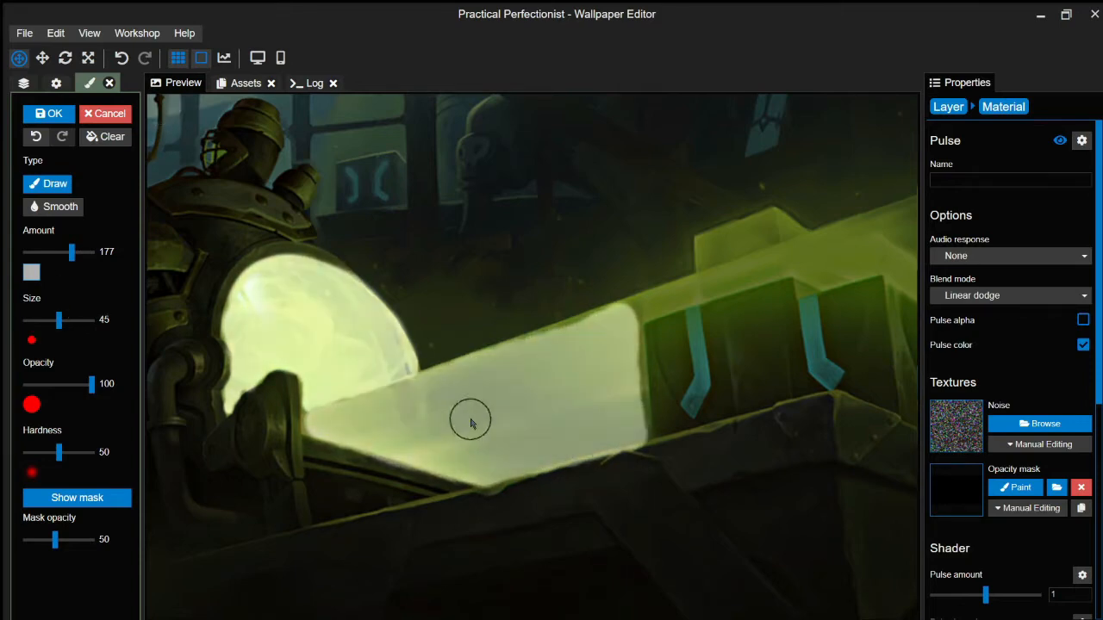
{"action": "scroll", "coordinate": [505, 350], "scroll_direction": "up", "scroll_amount": 2}
{"action": "left_click_drag", "start_coordinate": [698, 401], "coordinate": [691, 310]}
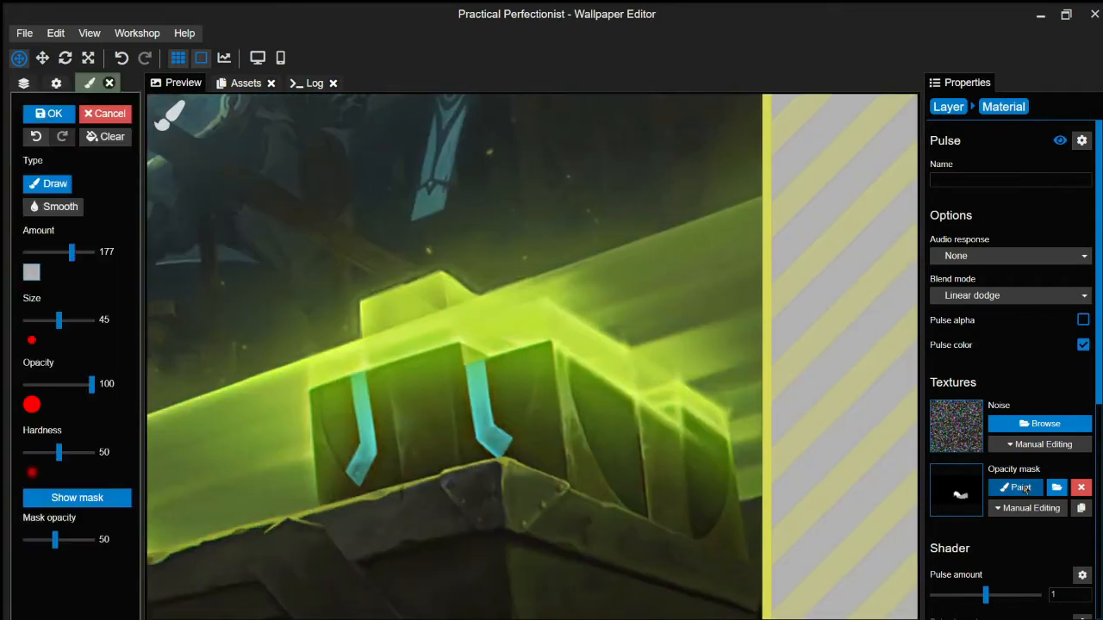
Step: Paint the beam section beyond the crate with a lower amount and touch up the crate's near edge with brush size 7
{"action": "left_click", "coordinate": [61, 252]}
{"action": "mouse_move", "coordinate": [560, 297]}
{"action": "left_mouse_down"}
{"action": "mouse_move", "coordinate": [700, 300]}
{"action": "mouse_move", "coordinate": [723, 245]}
{"action": "mouse_move", "coordinate": [596, 287]}
{"action": "mouse_move", "coordinate": [736, 236]}
{"action": "mouse_move", "coordinate": [633, 263]}
{"action": "mouse_move", "coordinate": [707, 331]}
{"action": "mouse_move", "coordinate": [792, 317]}
{"action": "mouse_move", "coordinate": [650, 307]}
{"action": "mouse_move", "coordinate": [690, 322]}
{"action": "mouse_move", "coordinate": [793, 409]}
{"action": "left_mouse_up"}
{"action": "scroll", "coordinate": [633, 263], "scroll_direction": "up", "scroll_amount": 1}
{"action": "left_click", "coordinate": [42, 320]}
{"action": "scroll", "coordinate": [759, 396], "scroll_direction": "up", "scroll_amount": 2}
{"action": "scroll", "coordinate": [534, 402], "scroll_direction": "down", "scroll_amount": 3}
{"action": "left_click_drag", "start_coordinate": [286, 394], "coordinate": [278, 371]}
Step: Paint the glowing top surface and edges of the crate into the mask at amount 211, refining details with brush size 3
{"action": "left_click", "coordinate": [80, 251]}
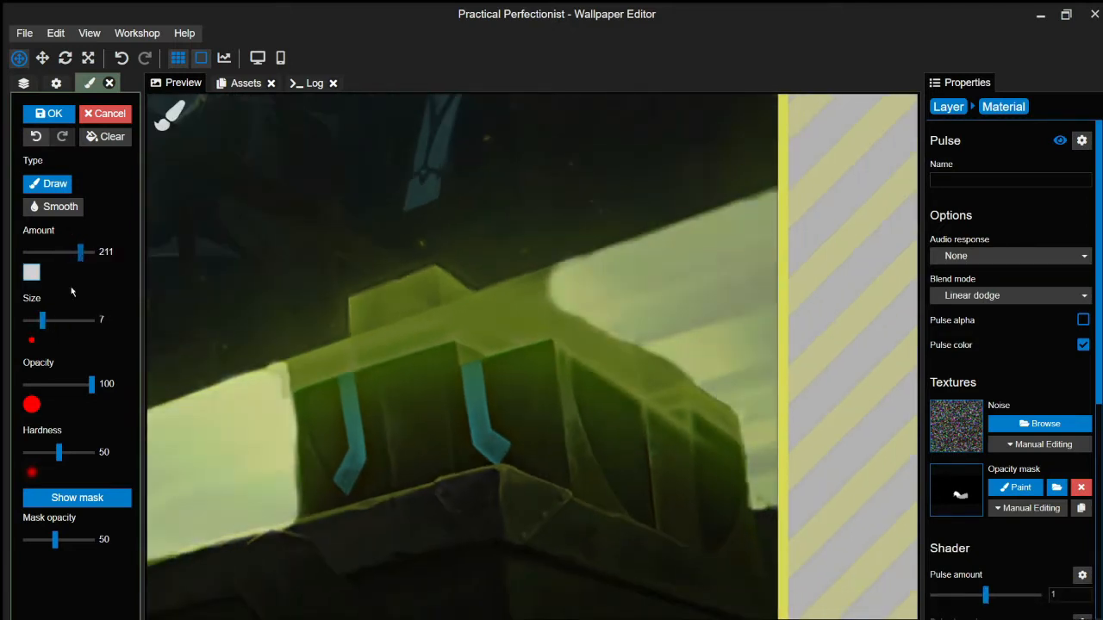
{"action": "left_click", "coordinate": [52, 320]}
{"action": "scroll", "coordinate": [469, 336], "scroll_direction": "up", "scroll_amount": 3}
{"action": "mouse_move", "coordinate": [470, 335]}
{"action": "left_mouse_down"}
{"action": "mouse_move", "coordinate": [561, 316]}
{"action": "mouse_move", "coordinate": [800, 448]}
{"action": "mouse_move", "coordinate": [593, 321]}
{"action": "mouse_move", "coordinate": [694, 370]}
{"action": "mouse_move", "coordinate": [541, 268]}
{"action": "mouse_move", "coordinate": [474, 312]}
{"action": "left_mouse_up"}
{"action": "scroll", "coordinate": [477, 285], "scroll_direction": "up", "scroll_amount": 2}
{"action": "key", "text": "ctrl+z"}
{"action": "mouse_move", "coordinate": [477, 268]}
{"action": "left_mouse_down"}
{"action": "mouse_move", "coordinate": [369, 316]}
{"action": "mouse_move", "coordinate": [207, 360]}
{"action": "mouse_move", "coordinate": [423, 273]}
{"action": "mouse_move", "coordinate": [434, 246]}
{"action": "left_mouse_up"}
{"action": "left_click", "coordinate": [36, 319]}
{"action": "left_click_drag", "start_coordinate": [564, 204], "coordinate": [543, 208]}
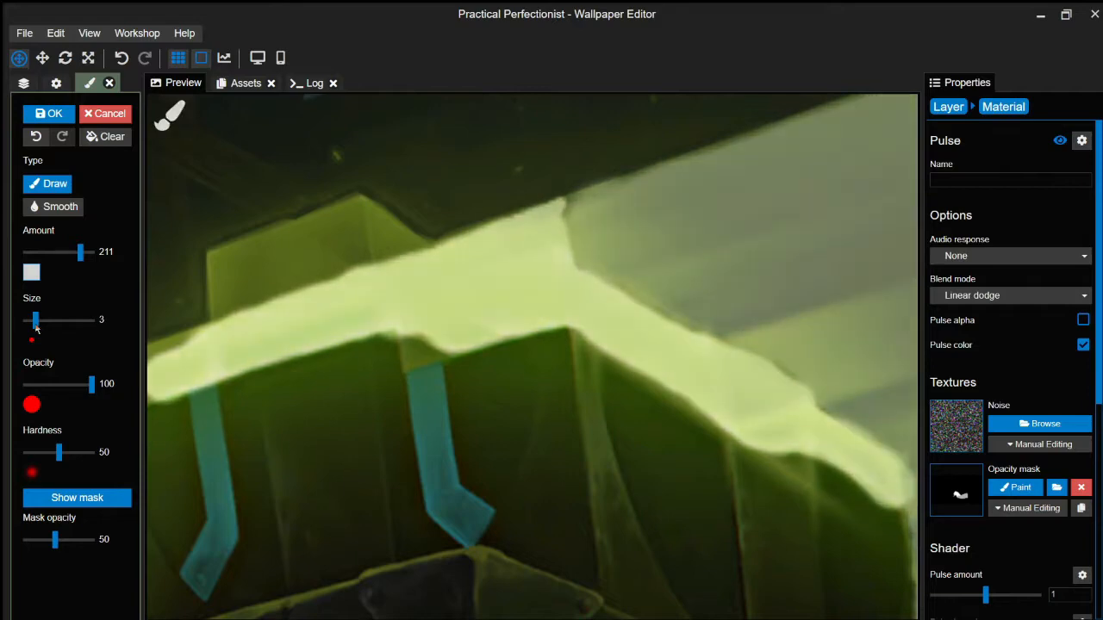
Step: Paint the raised block on top of the crate into the mask with a brush up to size 30, and accept the mask
{"action": "left_click_drag", "start_coordinate": [36, 320], "coordinate": [46, 319]}
{"action": "mouse_move", "coordinate": [413, 256]}
{"action": "left_mouse_down"}
{"action": "mouse_move", "coordinate": [367, 215]}
{"action": "mouse_move", "coordinate": [216, 268]}
{"action": "mouse_move", "coordinate": [220, 309]}
{"action": "left_mouse_up"}
{"action": "scroll", "coordinate": [368, 219], "scroll_direction": "up", "scroll_amount": 2}
{"action": "scroll", "coordinate": [327, 226], "scroll_direction": "down", "scroll_amount": 4}
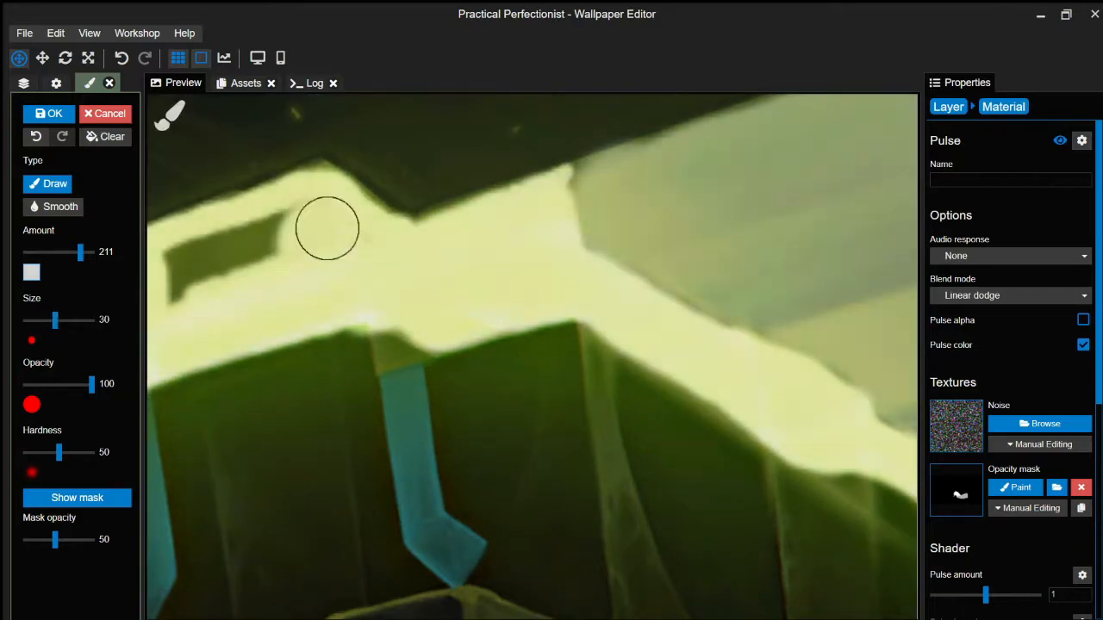
{"action": "left_click", "coordinate": [49, 113]}
{"action": "scroll", "coordinate": [496, 332], "scroll_direction": "down", "scroll_amount": 3}
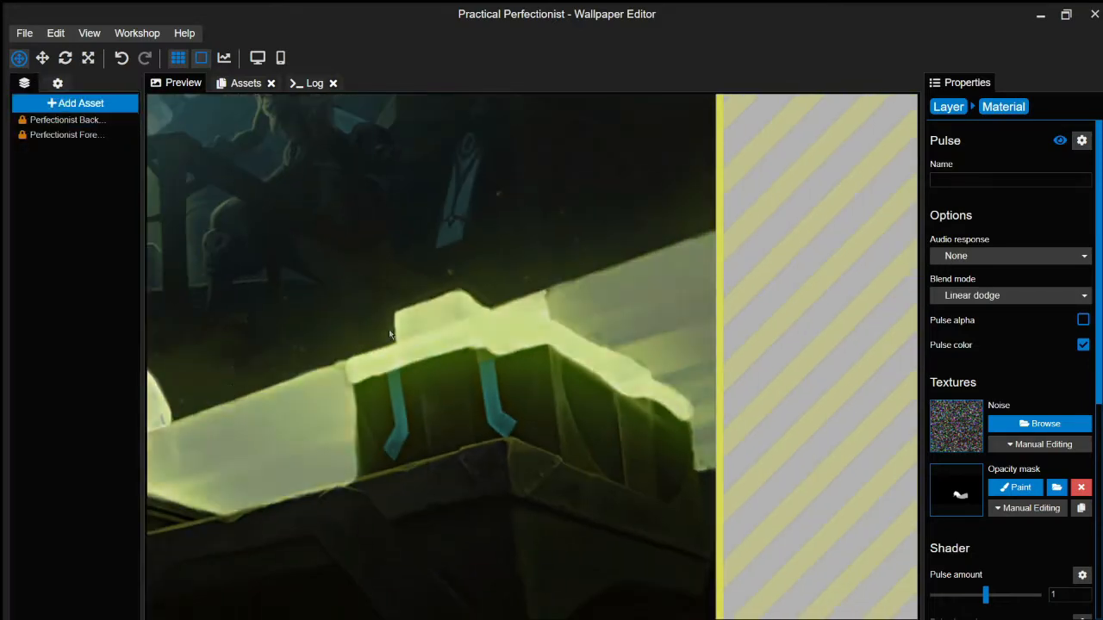
Step: Set the Pulse effect's high tint to light yellow #ffff74 and save the project
{"action": "left_click_drag", "start_coordinate": [389, 329], "coordinate": [583, 320]}
{"action": "scroll", "coordinate": [977, 517], "scroll_direction": "down", "scroll_amount": 4}
{"action": "left_click", "coordinate": [948, 543]}
{"action": "left_click", "coordinate": [948, 396]}
{"action": "left_click", "coordinate": [888, 380]}
{"action": "key", "text": "ctrl+s"}
Step: Temporarily hide the Pulse effect, sample a green from the artwork as its high tint, and show the effect again
{"action": "scroll", "coordinate": [1045, 168], "scroll_direction": "up", "scroll_amount": 5}
{"action": "left_click", "coordinate": [1061, 141]}
{"action": "scroll", "coordinate": [1045, 168], "scroll_direction": "down", "scroll_amount": 4}
{"action": "left_click", "coordinate": [947, 565]}
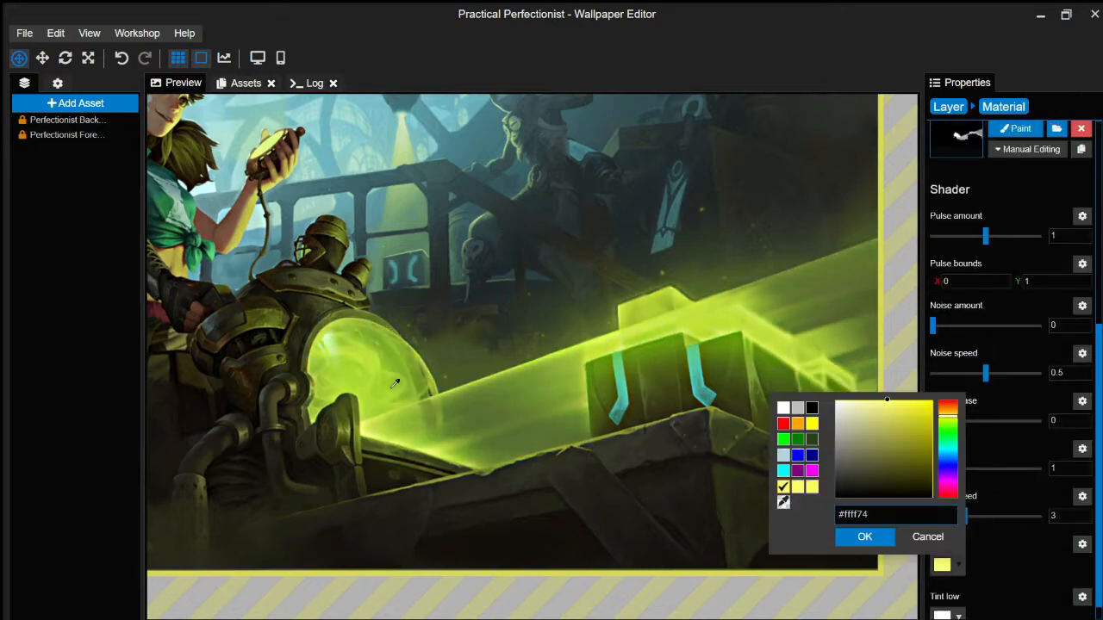
{"action": "scroll", "coordinate": [1045, 258], "scroll_direction": "up", "scroll_amount": 5}
{"action": "left_click", "coordinate": [1061, 141]}
Step: Set the Pulse effect's noise amount to 1, noise speed to 1 and pulse speed to 2
{"action": "scroll", "coordinate": [1056, 172], "scroll_direction": "down", "scroll_amount": 4}
{"action": "left_click", "coordinate": [1066, 236]}
{"action": "left_click_drag", "start_coordinate": [1069, 326], "coordinate": [1025, 327]}
{"action": "type", "text": "1"}
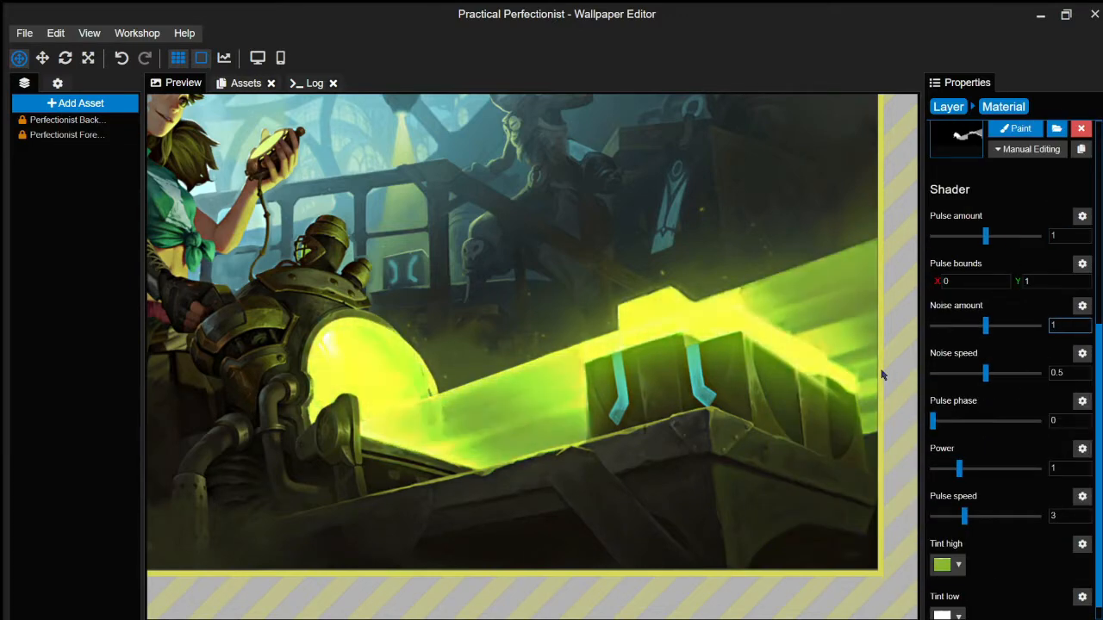
{"action": "left_click_drag", "start_coordinate": [1071, 373], "coordinate": [1025, 374]}
{"action": "type", "text": "0.75"}
{"action": "left_click_drag", "start_coordinate": [1068, 516], "coordinate": [1029, 517]}
{"action": "type", "text": "2"}
{"action": "left_click_drag", "start_coordinate": [1073, 373], "coordinate": [1020, 376]}
{"action": "type", "text": "1"}
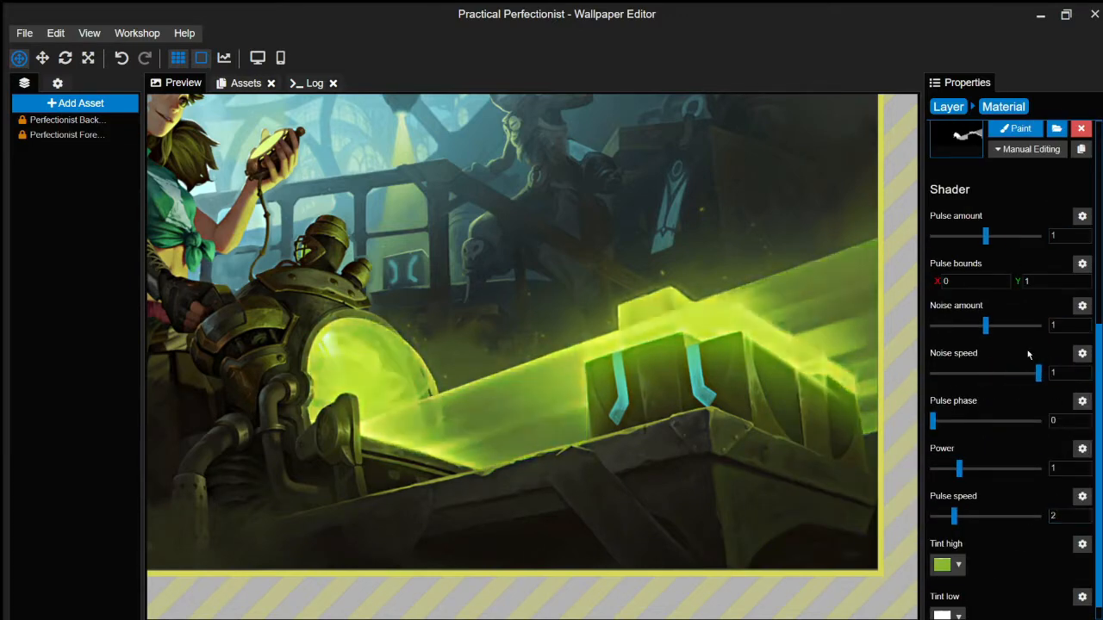
Step: Set the noise amount to 1.5 and choose a different shade for the Pulse effect's high tint
{"action": "left_click_drag", "start_coordinate": [1069, 326], "coordinate": [1025, 326]}
{"action": "type", "text": "1.5"}
{"action": "left_click", "coordinate": [948, 565]}
{"action": "left_click", "coordinate": [908, 445]}
{"action": "left_click", "coordinate": [864, 537]}
{"action": "scroll", "coordinate": [379, 323], "scroll_direction": "down", "scroll_amount": 2}
{"action": "left_click_drag", "start_coordinate": [379, 323], "coordinate": [515, 370]}
Step: Name the Pulse effect "Machine light", return to the foreground layer's properties and save the project
{"action": "scroll", "coordinate": [985, 180], "scroll_direction": "up", "scroll_amount": 5}
{"action": "left_click", "coordinate": [985, 179]}
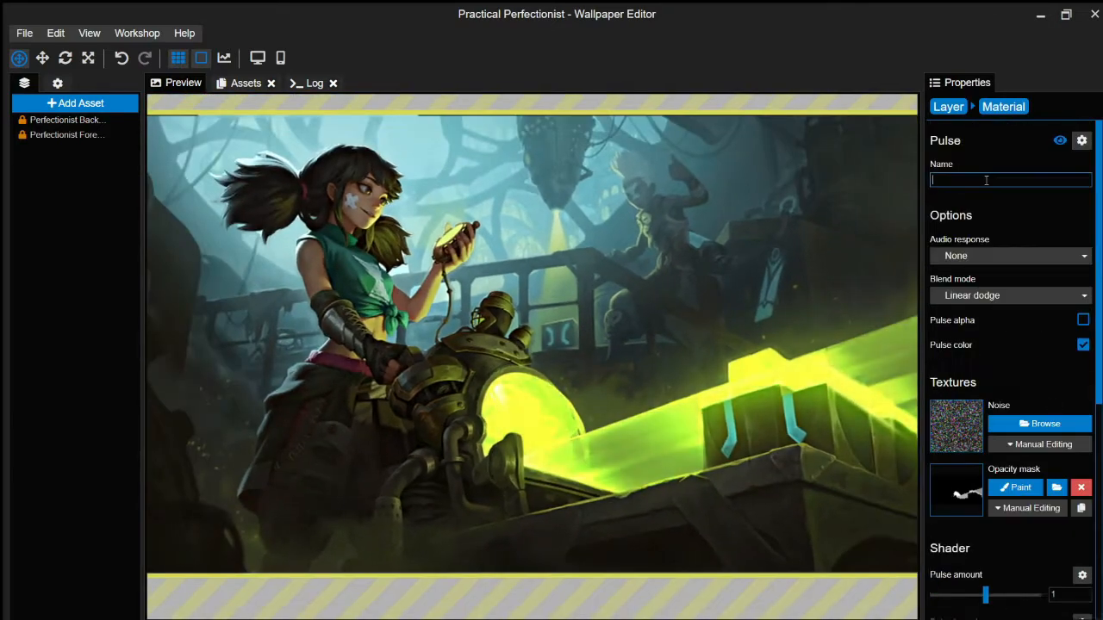
{"action": "key", "text": "ctrl+s"}
{"action": "type", "text": "Machine light"}
{"action": "left_click", "coordinate": [948, 107]}
{"action": "scroll", "coordinate": [618, 385], "scroll_direction": "down", "scroll_amount": 1}
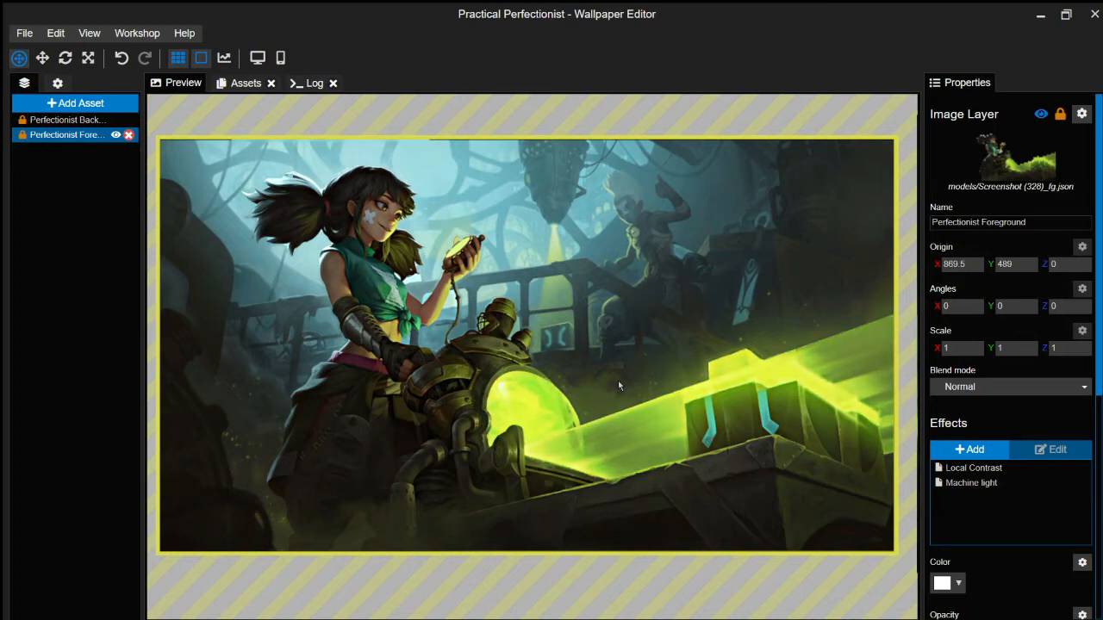
{"action": "key", "text": "ctrl+s"}
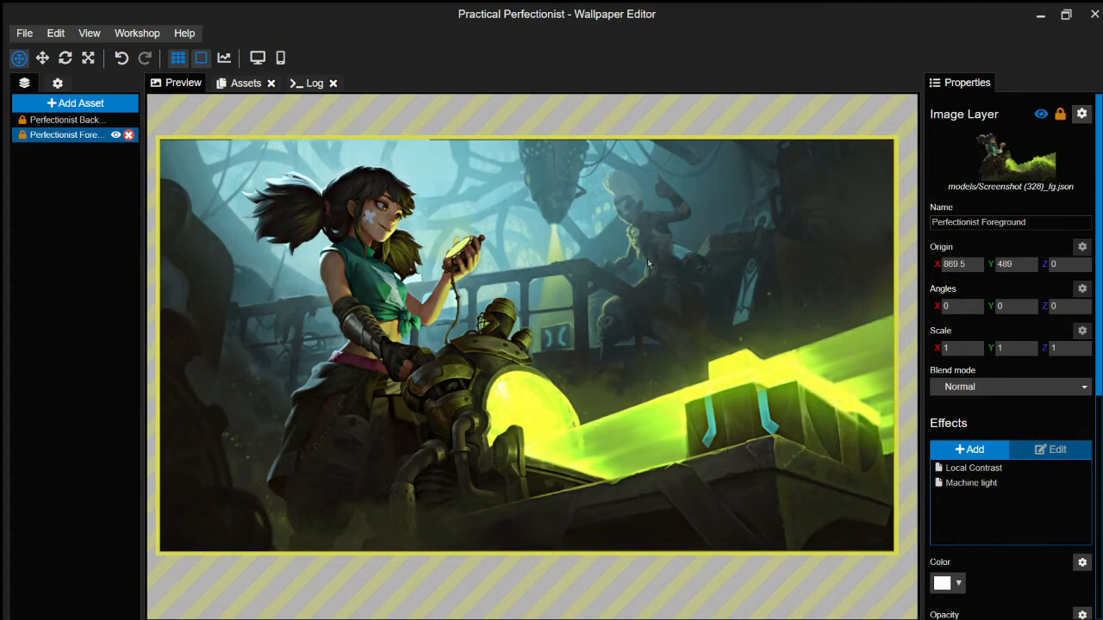
{"action": "scroll", "coordinate": [672, 250], "scroll_direction": "up", "scroll_amount": 3}
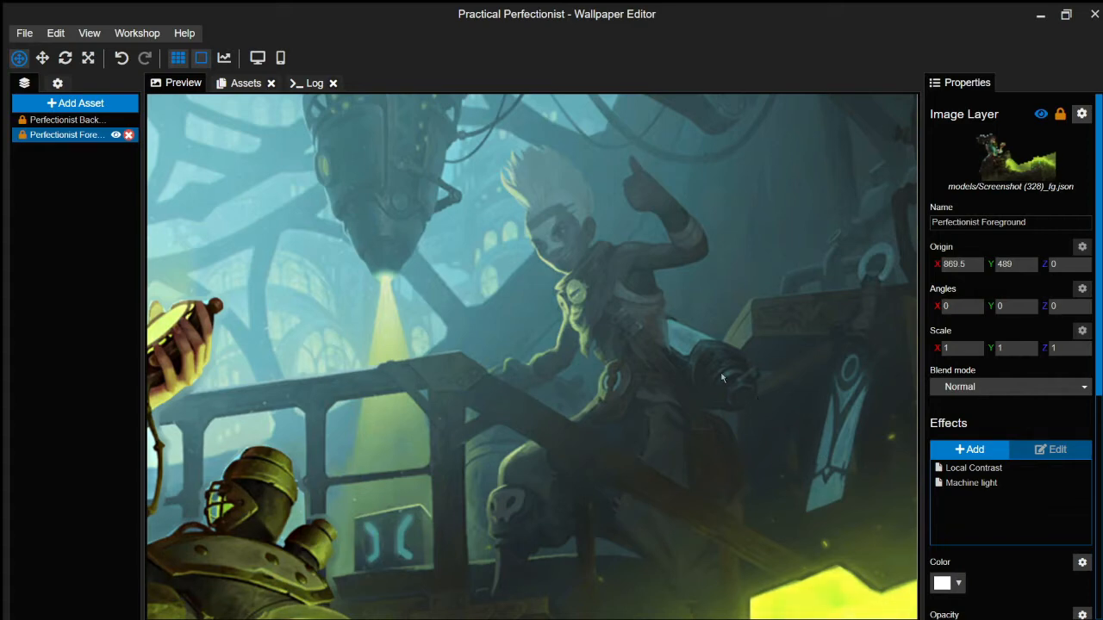
{"action": "scroll", "coordinate": [722, 377], "scroll_direction": "down", "scroll_amount": 3}
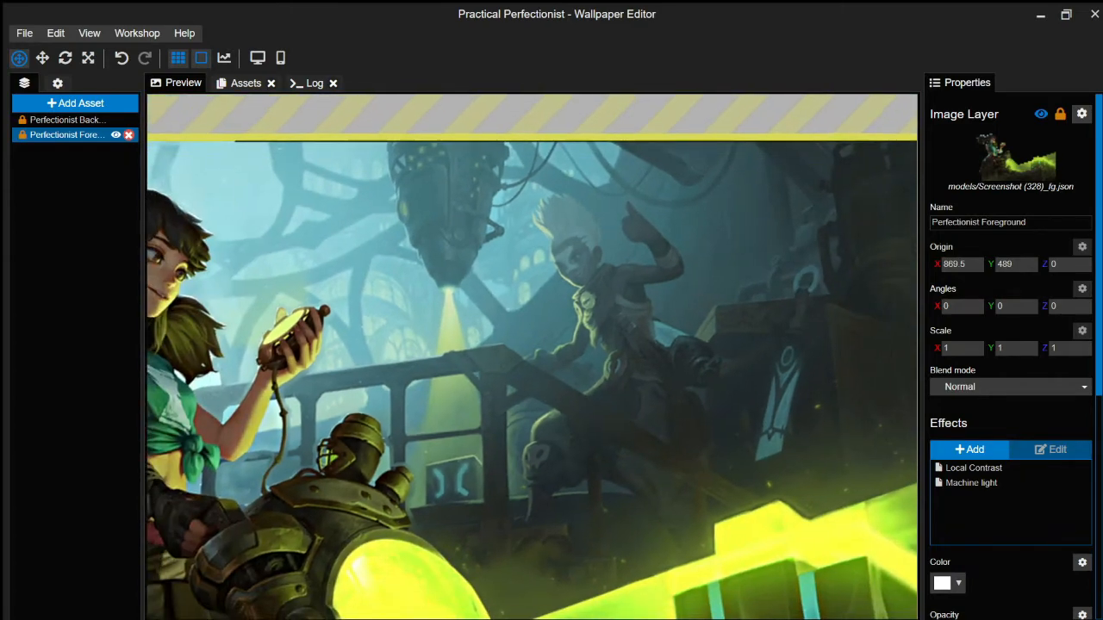
{"action": "scroll", "coordinate": [722, 377], "scroll_direction": "down", "scroll_amount": 2}
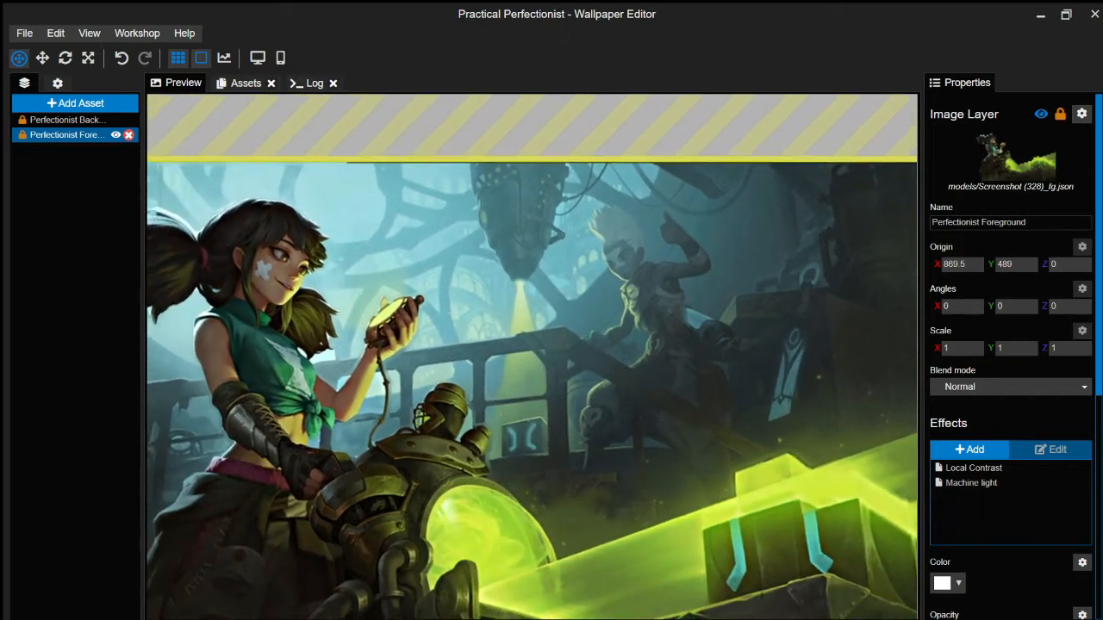
{"action": "scroll", "coordinate": [599, 498], "scroll_direction": "up", "scroll_amount": 2}
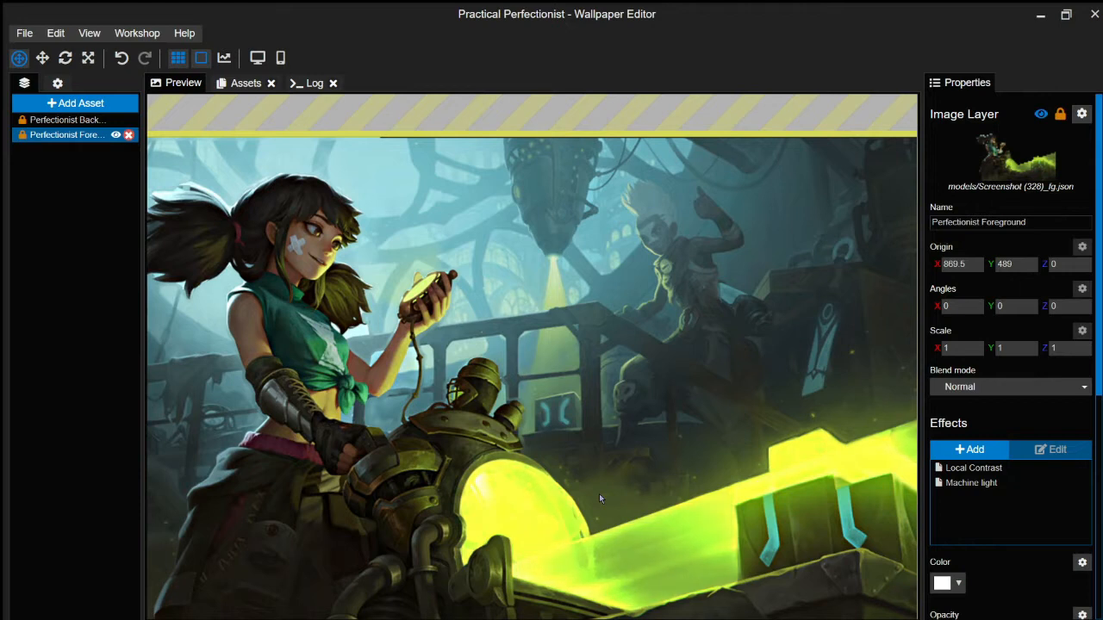
Step: Check the glowing machine in the preview of the whole artwork and save the project
{"action": "scroll", "coordinate": [599, 494], "scroll_direction": "down", "scroll_amount": 1}
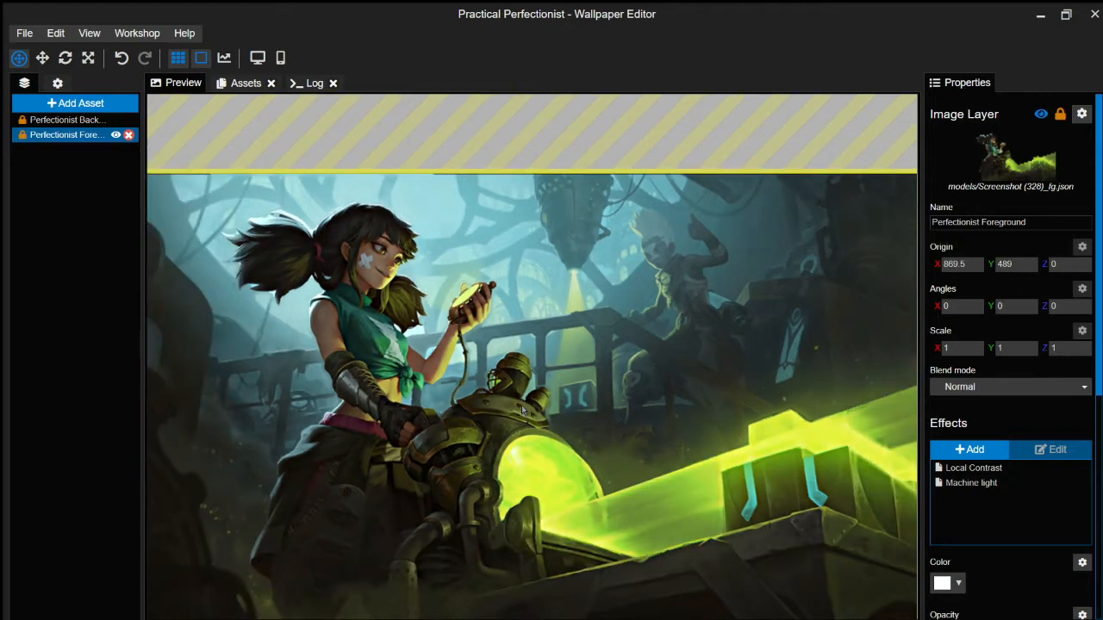
{"action": "scroll", "coordinate": [521, 408], "scroll_direction": "down", "scroll_amount": 1}
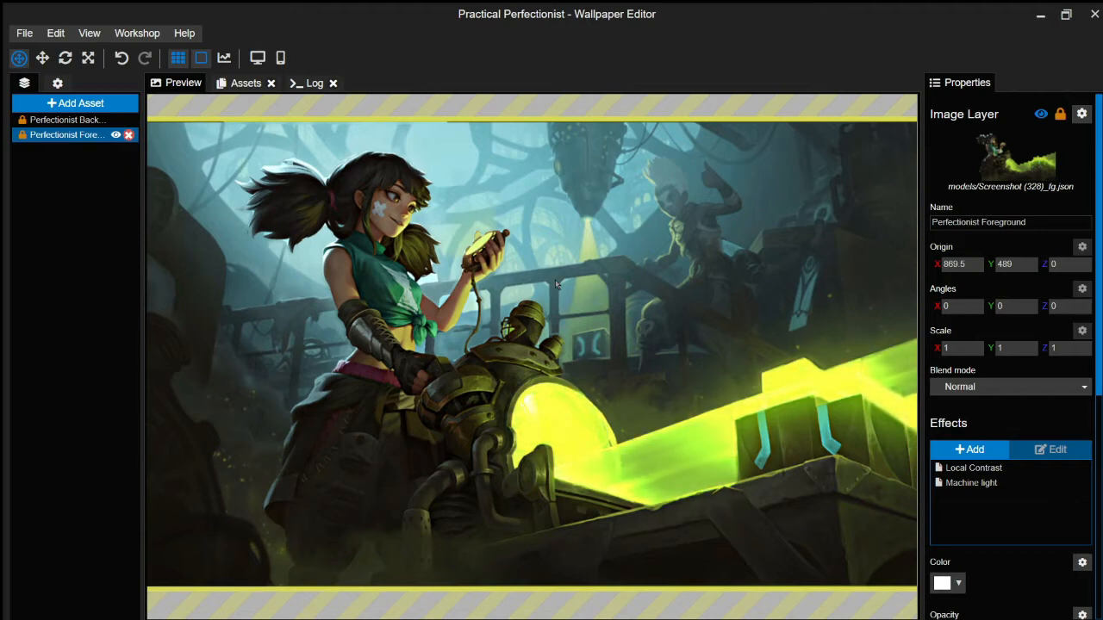
{"action": "key", "text": "ctrl+s"}
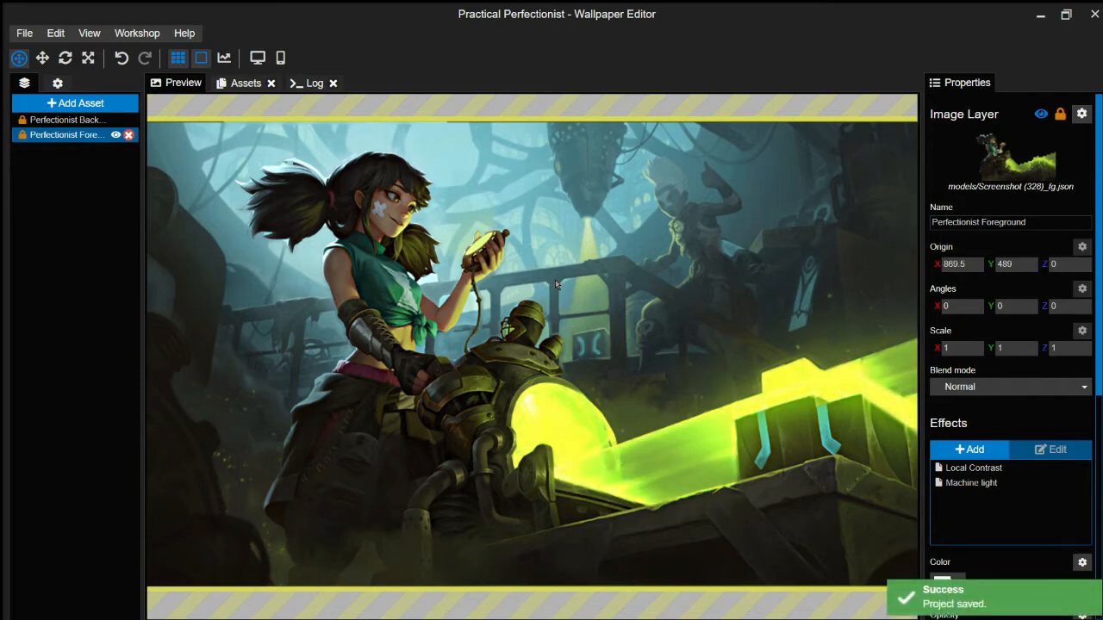
Step: Add a Shake effect to the foreground layer and open its shake direction texture for painting
{"action": "scroll", "coordinate": [372, 313], "scroll_direction": "up", "scroll_amount": 2}
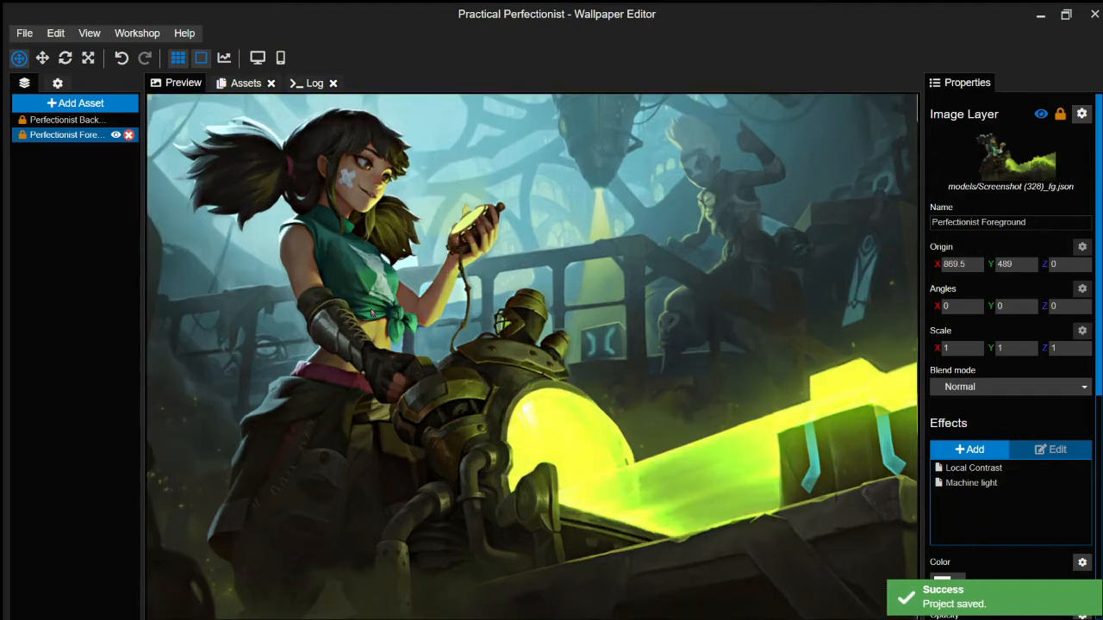
{"action": "scroll", "coordinate": [384, 316], "scroll_direction": "up", "scroll_amount": 2}
{"action": "scroll", "coordinate": [397, 319], "scroll_direction": "up", "scroll_amount": 2}
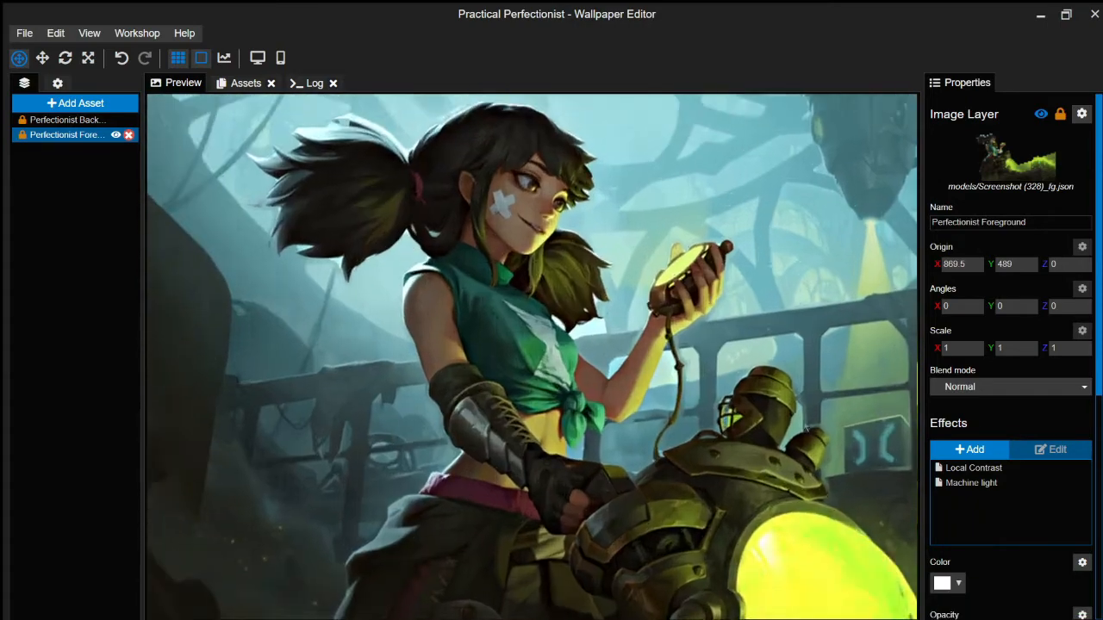
{"action": "left_click", "coordinate": [969, 449]}
{"action": "left_click", "coordinate": [283, 152]}
{"action": "left_click", "coordinate": [751, 480]}
{"action": "left_click", "coordinate": [1027, 398]}
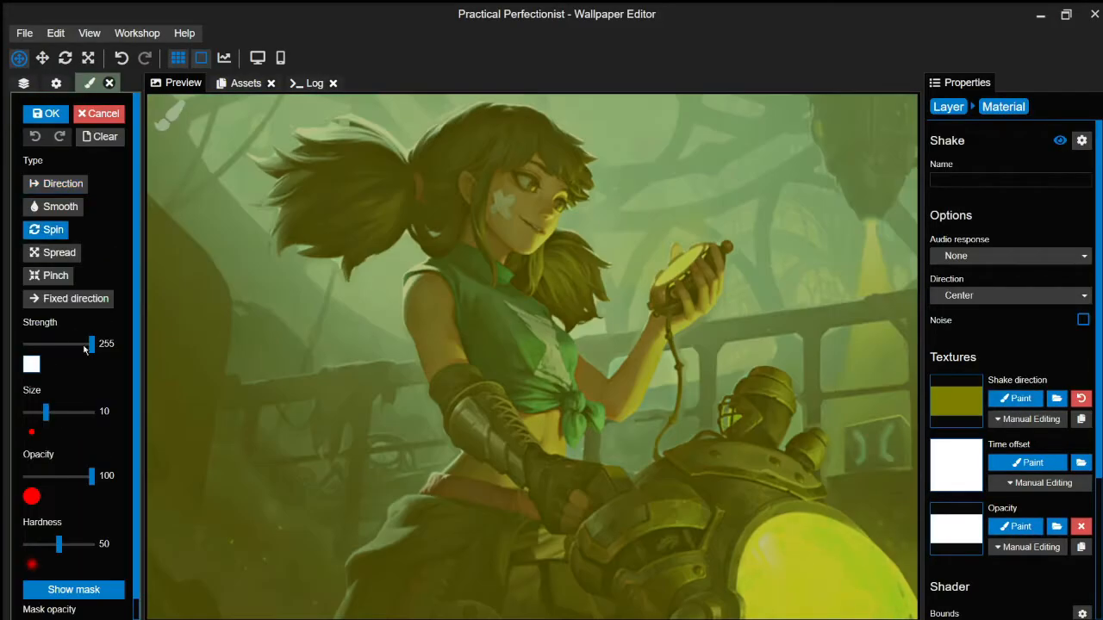
Step: Try a Spin stroke around the girl's head and clear it with a strength 0 brush, starting at size 142
{"action": "left_click_drag", "start_coordinate": [84, 411], "coordinate": [69, 411]}
{"action": "left_click_drag", "start_coordinate": [91, 343], "coordinate": [26, 342]}
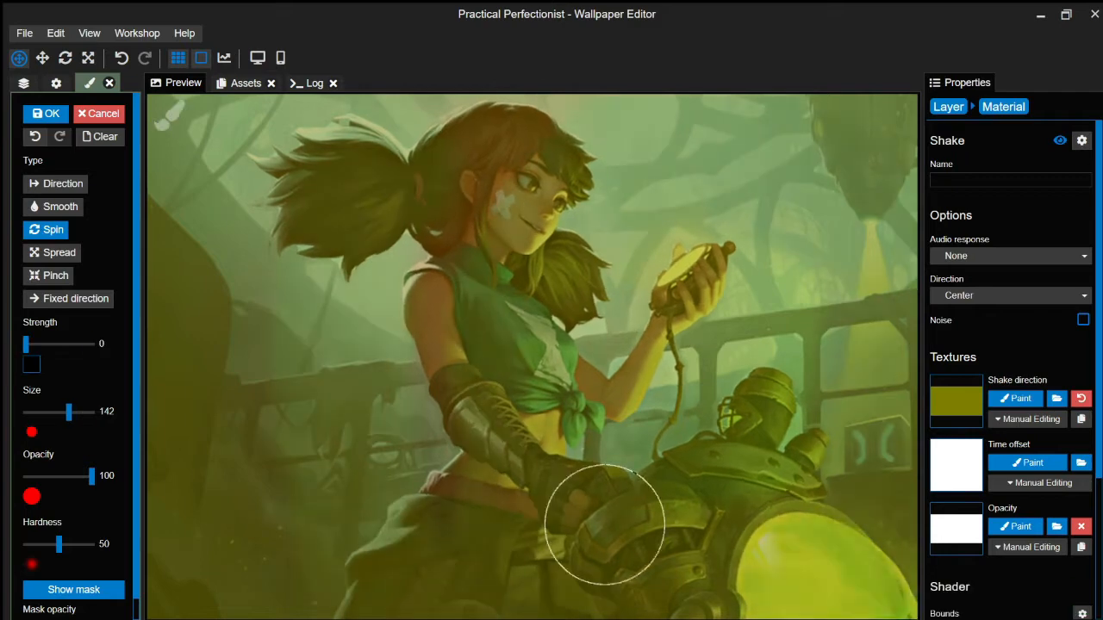
{"action": "scroll", "coordinate": [719, 595], "scroll_direction": "down", "scroll_amount": 2}
{"action": "left_click_drag", "start_coordinate": [69, 412], "coordinate": [77, 412]}
{"action": "scroll", "coordinate": [780, 436], "scroll_direction": "down", "scroll_amount": 2}
{"action": "scroll", "coordinate": [503, 259], "scroll_direction": "up", "scroll_amount": 3}
Step: Paint the girl's head and hair in the shake direction mask, using strengths 180 and 144 and brush sizes 68 and 20
{"action": "left_click_drag", "start_coordinate": [25, 344], "coordinate": [72, 344]}
{"action": "left_click_drag", "start_coordinate": [78, 412], "coordinate": [62, 412]}
{"action": "scroll", "coordinate": [408, 387], "scroll_direction": "up", "scroll_amount": 1}
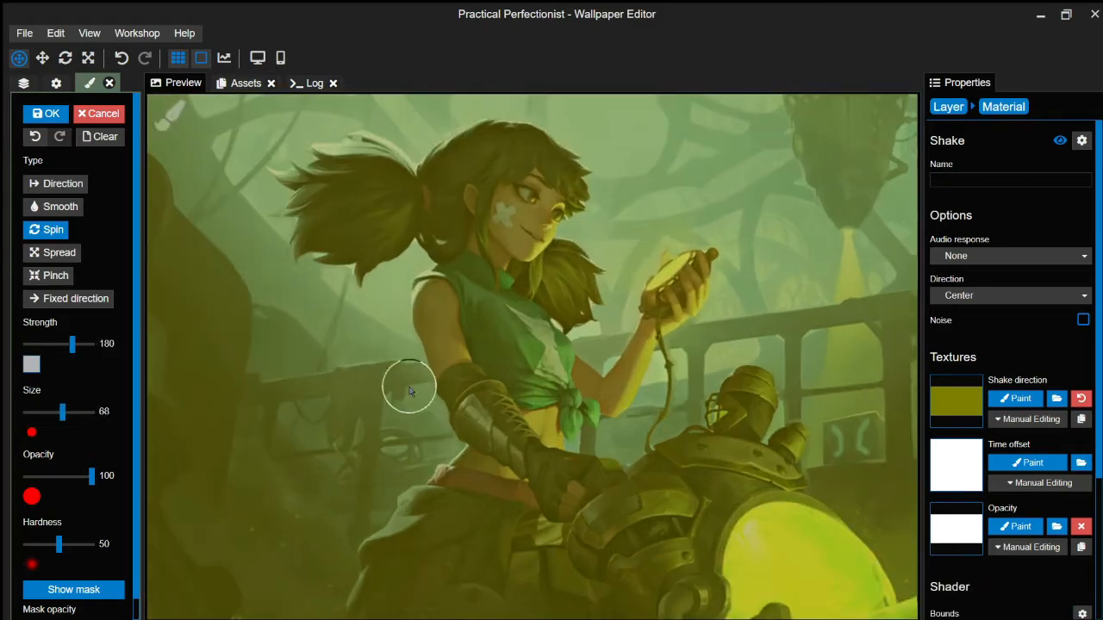
{"action": "mouse_move", "coordinate": [483, 172]}
{"action": "left_mouse_down"}
{"action": "mouse_move", "coordinate": [537, 155]}
{"action": "mouse_move", "coordinate": [434, 182]}
{"action": "mouse_move", "coordinate": [492, 143]}
{"action": "mouse_move", "coordinate": [561, 268]}
{"action": "mouse_move", "coordinate": [365, 197]}
{"action": "mouse_move", "coordinate": [308, 236]}
{"action": "mouse_move", "coordinate": [353, 153]}
{"action": "mouse_move", "coordinate": [289, 224]}
{"action": "left_mouse_up"}
{"action": "scroll", "coordinate": [455, 307], "scroll_direction": "up", "scroll_amount": 1}
{"action": "left_click_drag", "start_coordinate": [69, 344], "coordinate": [62, 344]}
{"action": "left_click_drag", "start_coordinate": [65, 411], "coordinate": [52, 412]}
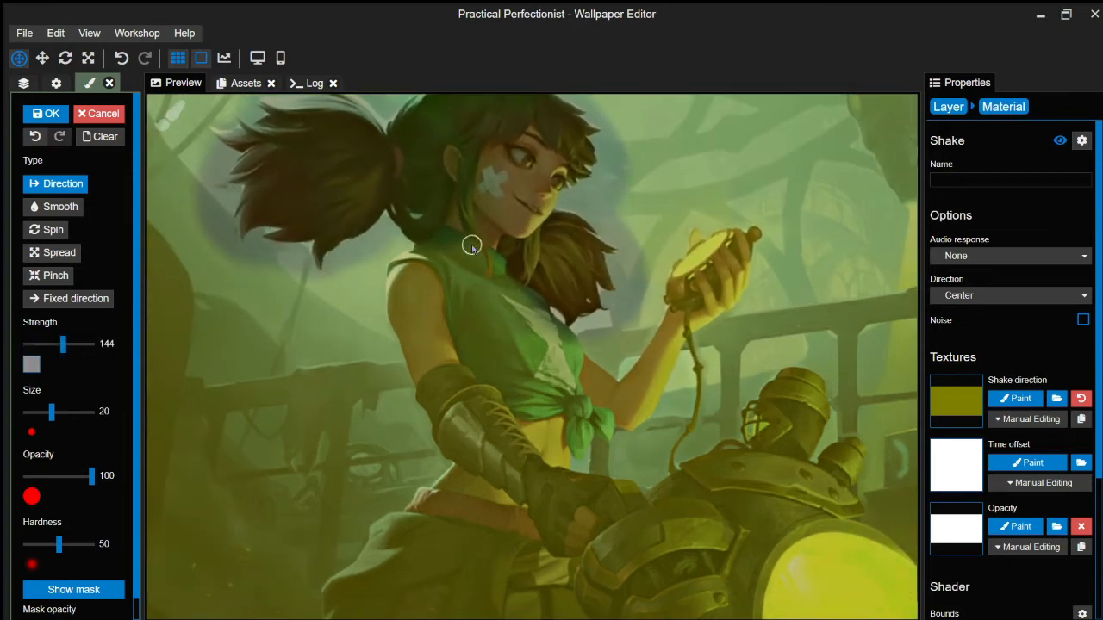
Step: Clean up the shake mask around the neck and lower hair with a Direction brush at strength 0 and size 20
{"action": "scroll", "coordinate": [500, 261], "scroll_direction": "up", "scroll_amount": 3}
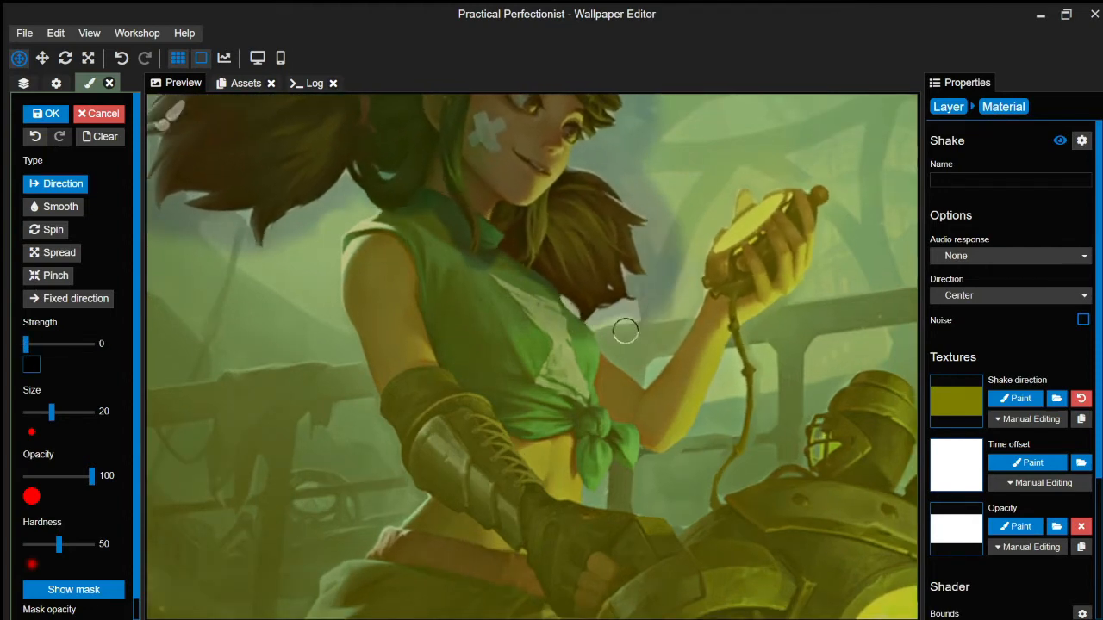
{"action": "scroll", "coordinate": [690, 310], "scroll_direction": "up", "scroll_amount": 1}
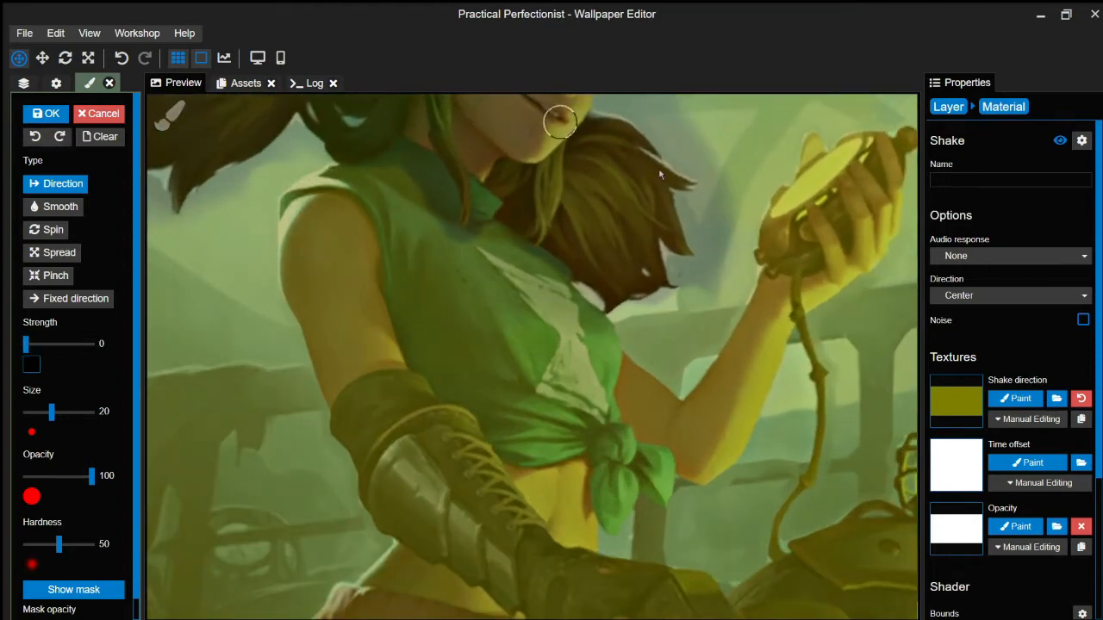
{"action": "scroll", "coordinate": [707, 299], "scroll_direction": "down", "scroll_amount": 2}
{"action": "scroll", "coordinate": [651, 141], "scroll_direction": "down", "scroll_amount": 1}
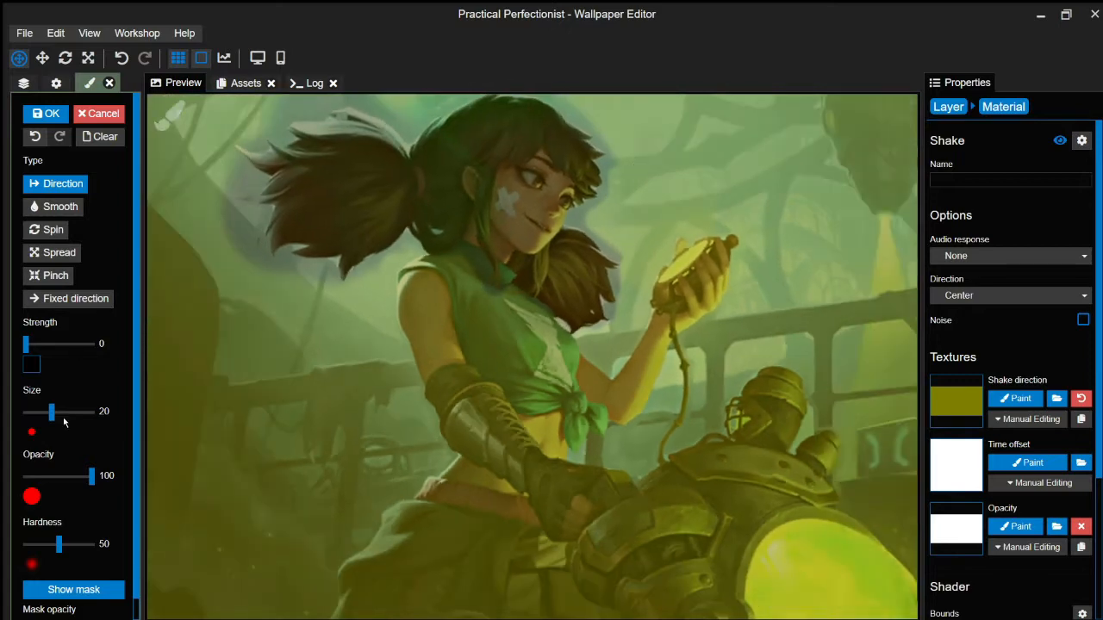
Step: Paint a Spin motion over the girl's head at strength 255 and brush size 325, undoing and redoing it to compare
{"action": "left_click_drag", "start_coordinate": [54, 413], "coordinate": [81, 413]}
{"action": "left_click", "coordinate": [47, 230]}
{"action": "scroll", "coordinate": [404, 229], "scroll_direction": "down", "scroll_amount": 4}
{"action": "mouse_move", "coordinate": [407, 224]}
{"action": "left_mouse_down"}
{"action": "mouse_move", "coordinate": [473, 197]}
{"action": "mouse_move", "coordinate": [434, 134]}
{"action": "left_mouse_up"}
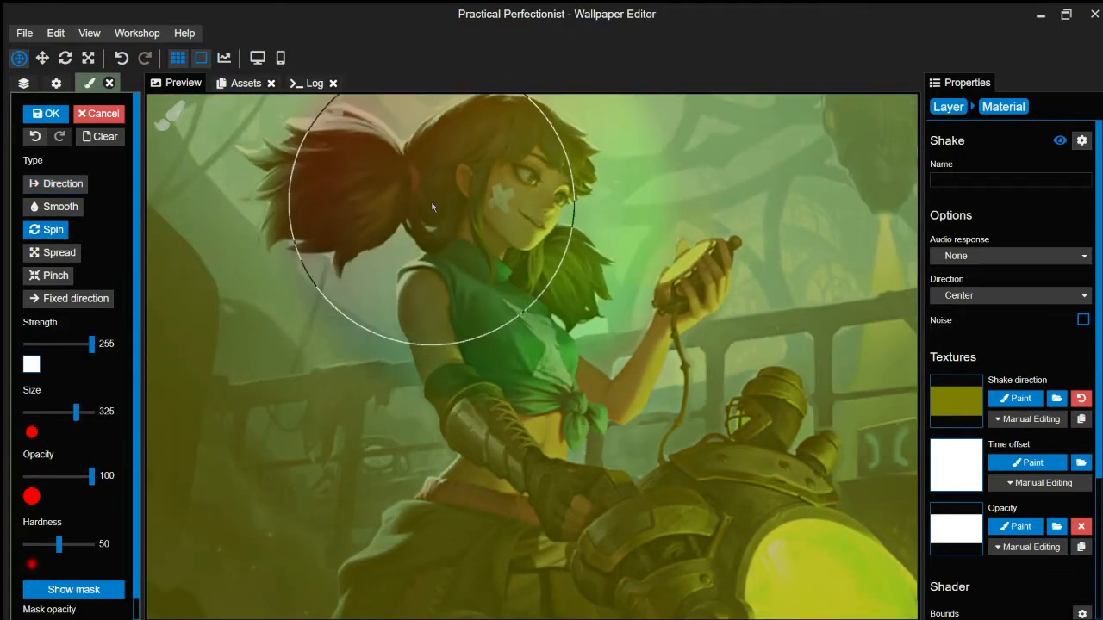
{"action": "left_click", "coordinate": [35, 137]}
{"action": "left_click", "coordinate": [60, 137]}
Step: Refine the shake direction mask around the head with a strength 0 brush and accept the painted mask
{"action": "left_click_drag", "start_coordinate": [91, 345], "coordinate": [26, 323]}
{"action": "scroll", "coordinate": [55, 517], "scroll_direction": "down", "scroll_amount": 1}
{"action": "scroll", "coordinate": [308, 250], "scroll_direction": "down", "scroll_amount": 3}
{"action": "left_click_drag", "start_coordinate": [308, 250], "coordinate": [345, 198]}
{"action": "mouse_move", "coordinate": [26, 322]}
{"action": "left_mouse_down"}
{"action": "mouse_move", "coordinate": [78, 322]}
{"action": "mouse_move", "coordinate": [26, 344]}
{"action": "left_mouse_up"}
{"action": "scroll", "coordinate": [333, 296], "scroll_direction": "up", "scroll_amount": 3}
{"action": "scroll", "coordinate": [78, 345], "scroll_direction": "up", "scroll_amount": 1}
{"action": "scroll", "coordinate": [521, 371], "scroll_direction": "down", "scroll_amount": 6}
{"action": "left_click", "coordinate": [41, 113]}
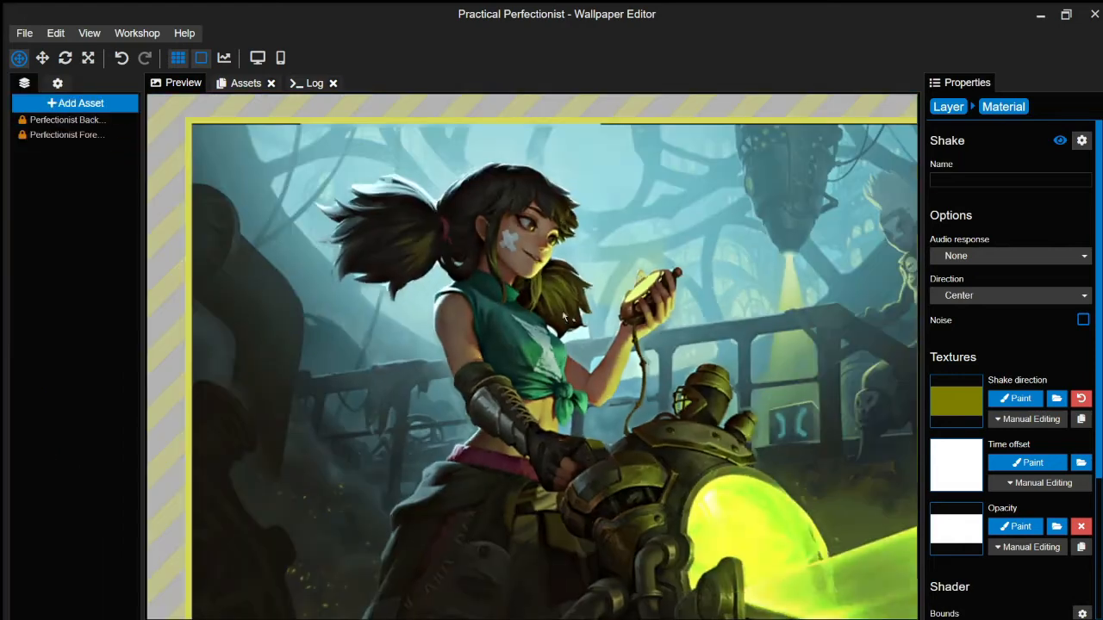
Step: Name the Shake effect "Head and L hand shake", return to the foreground layer's properties and save the project
{"action": "left_click", "coordinate": [960, 179]}
{"action": "type", "text": "Head and l. hand shake"}
{"action": "left_click", "coordinate": [67, 135]}
{"action": "scroll", "coordinate": [175, 131], "scroll_direction": "down", "scroll_amount": 1}
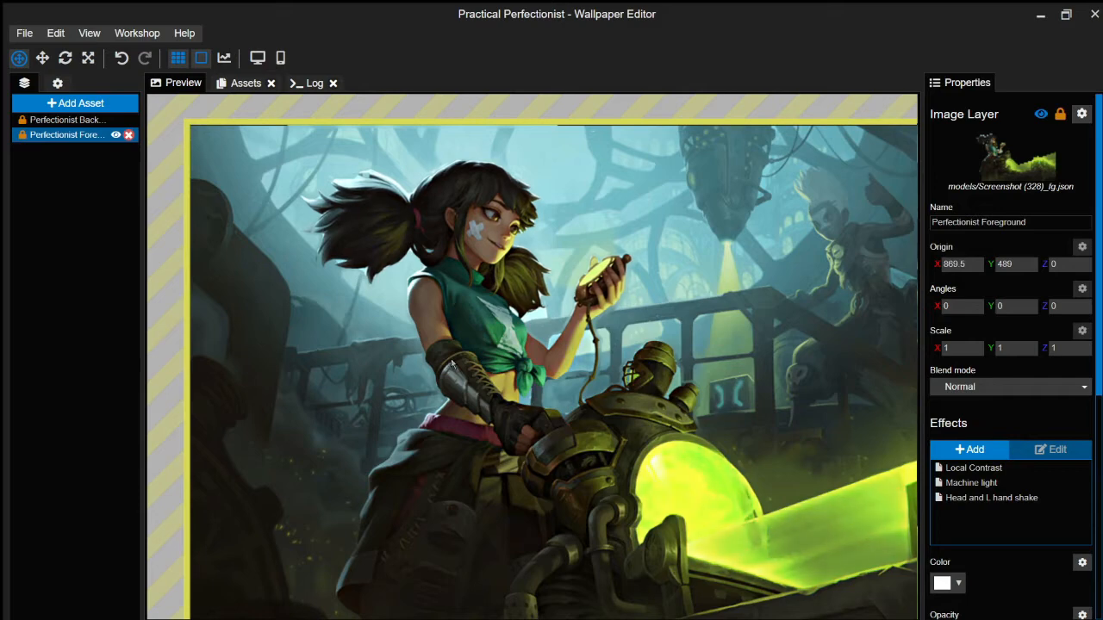
{"action": "scroll", "coordinate": [452, 371], "scroll_direction": "up", "scroll_amount": 1}
{"action": "key", "text": "ctrl+s"}
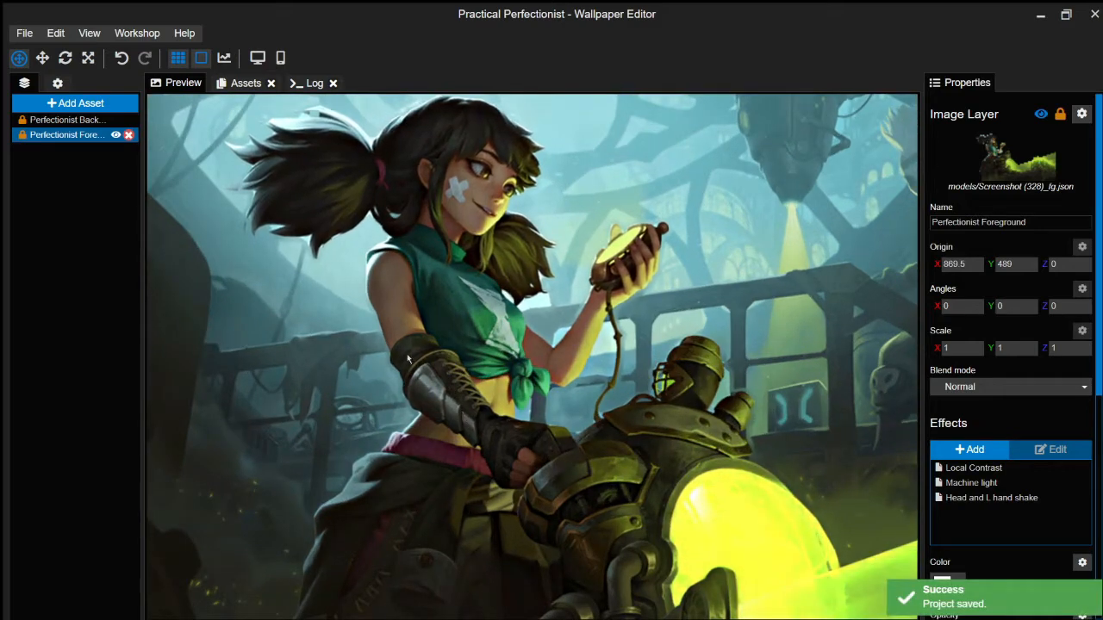
Step: Add another Shake effect and paint its shake direction over the torso and right arm with a Direction brush, strength 36 and size 53
{"action": "scroll", "coordinate": [608, 488], "scroll_direction": "down", "scroll_amount": 1}
{"action": "scroll", "coordinate": [611, 490], "scroll_direction": "up", "scroll_amount": 3}
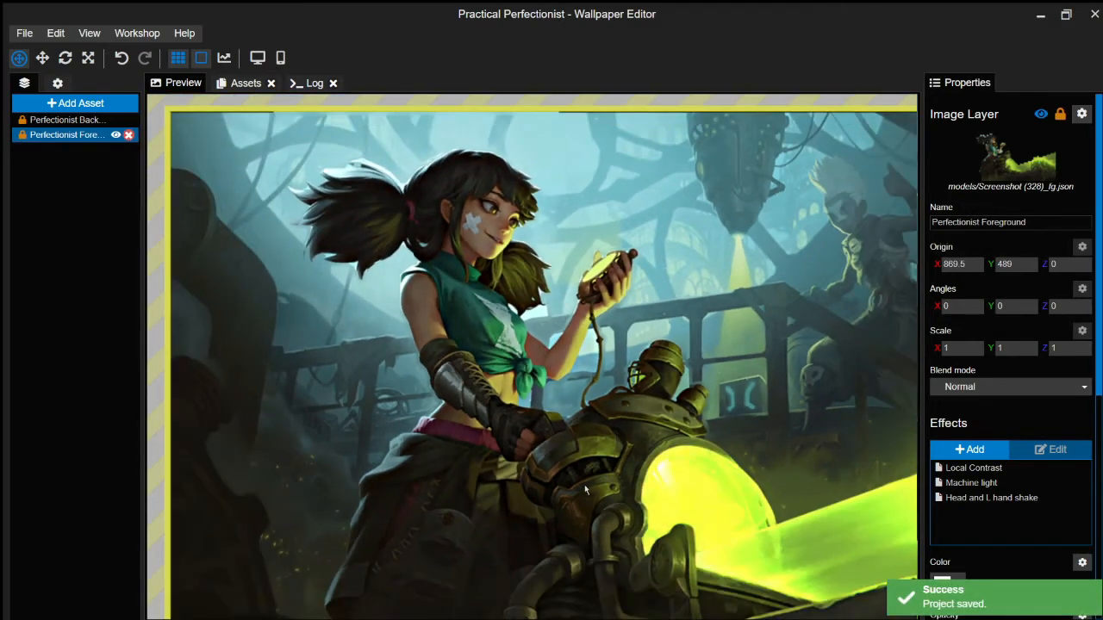
{"action": "scroll", "coordinate": [583, 471], "scroll_direction": "up", "scroll_amount": 4}
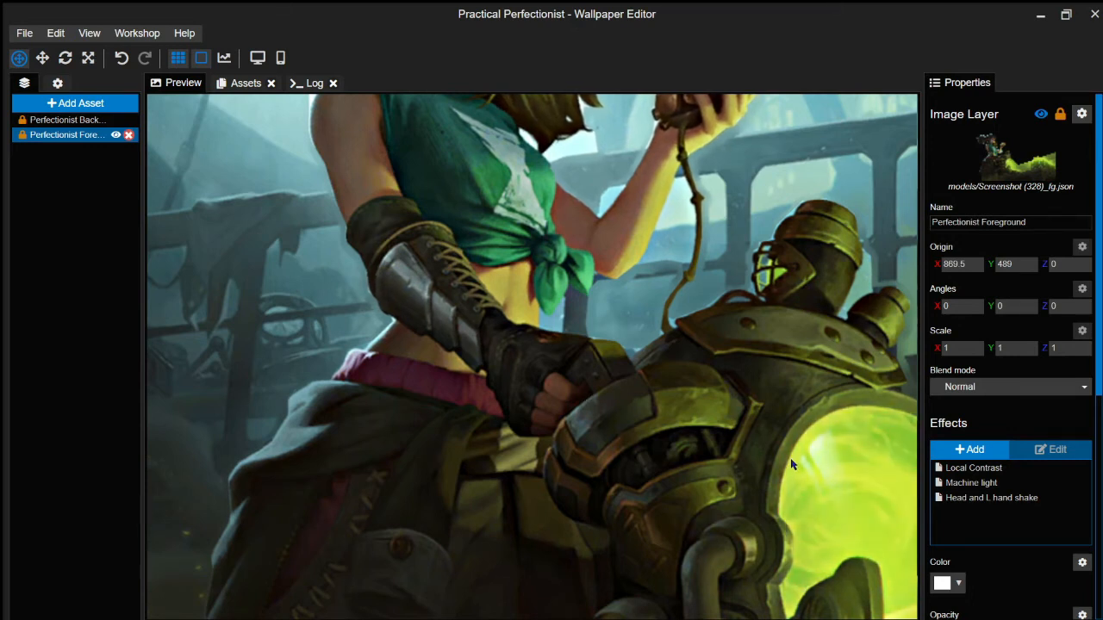
{"action": "scroll", "coordinate": [789, 463], "scroll_direction": "down", "scroll_amount": 1}
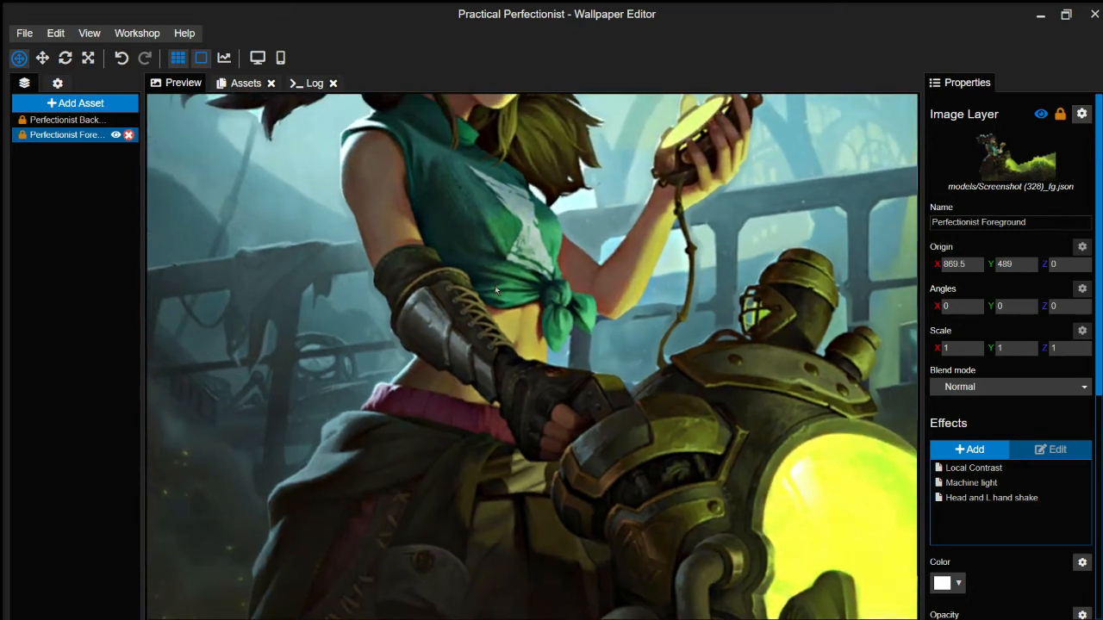
{"action": "scroll", "coordinate": [494, 285], "scroll_direction": "down", "scroll_amount": 2}
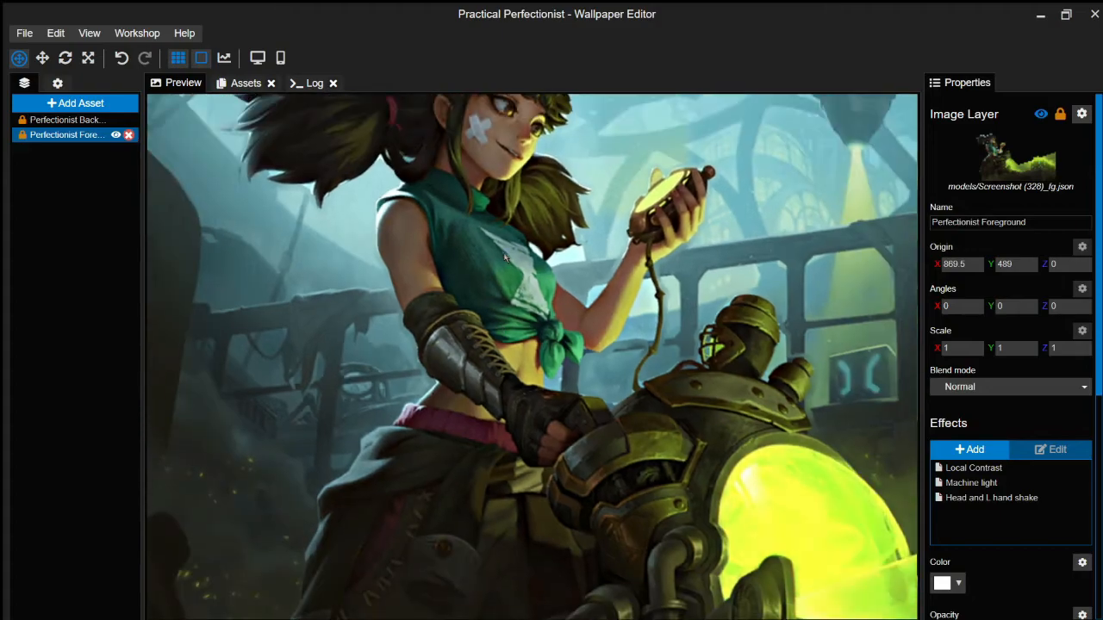
{"action": "left_click", "coordinate": [1027, 398]}
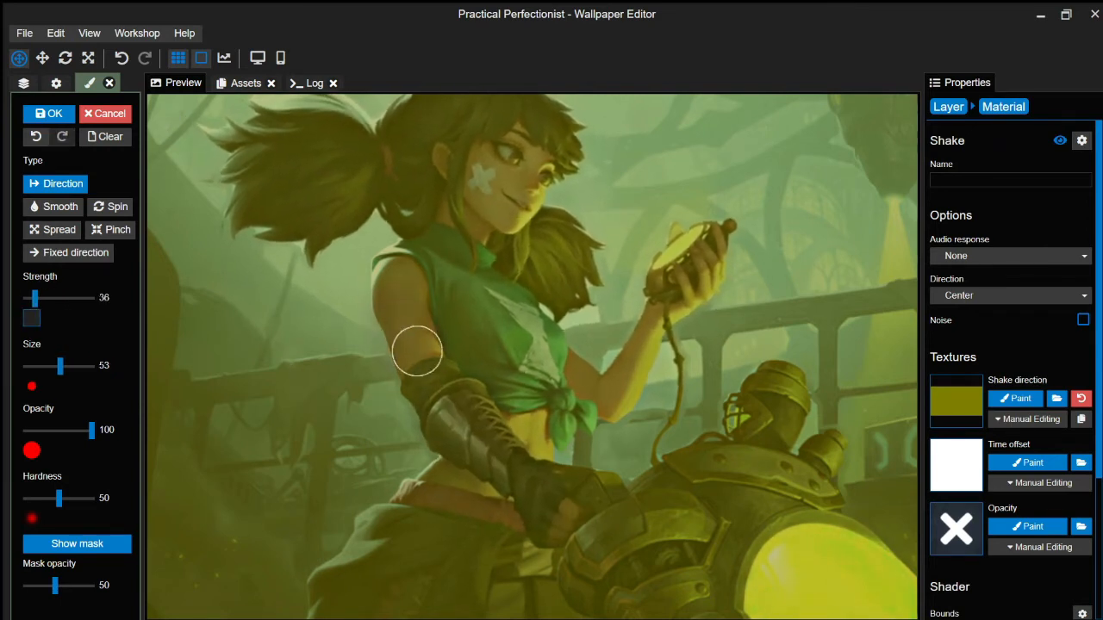
{"action": "left_click_drag", "start_coordinate": [39, 298], "coordinate": [38, 302]}
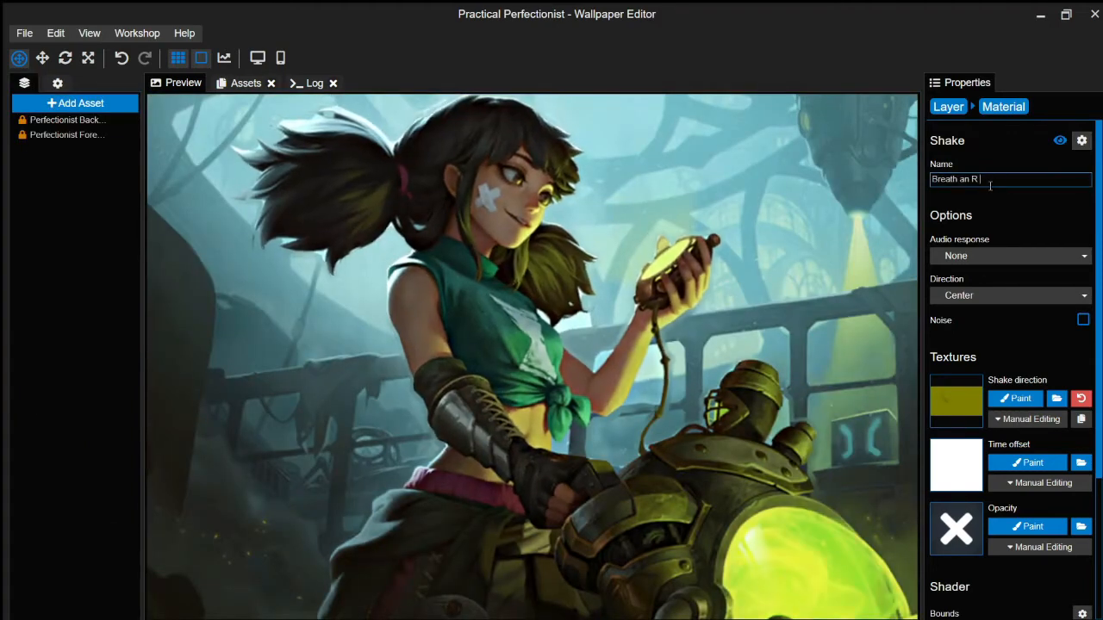
Step: Name the second Shake effect "Breath an R hand shake", return to the foreground layer's properties and save the project
{"action": "type", "text": "hand shake"}
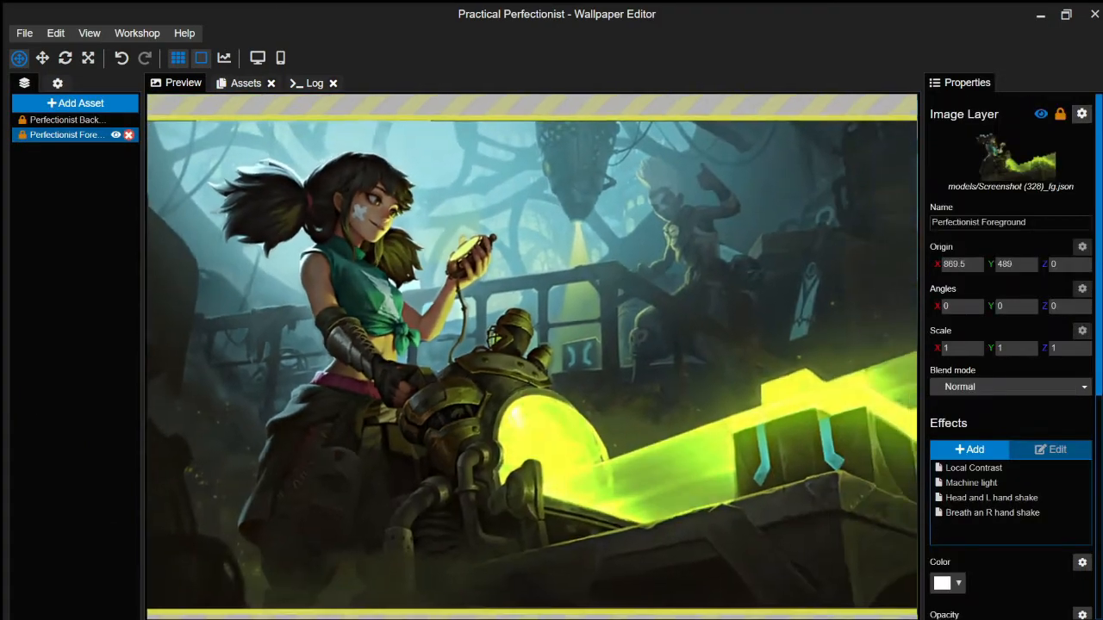
{"action": "key", "text": "ctrl+s"}
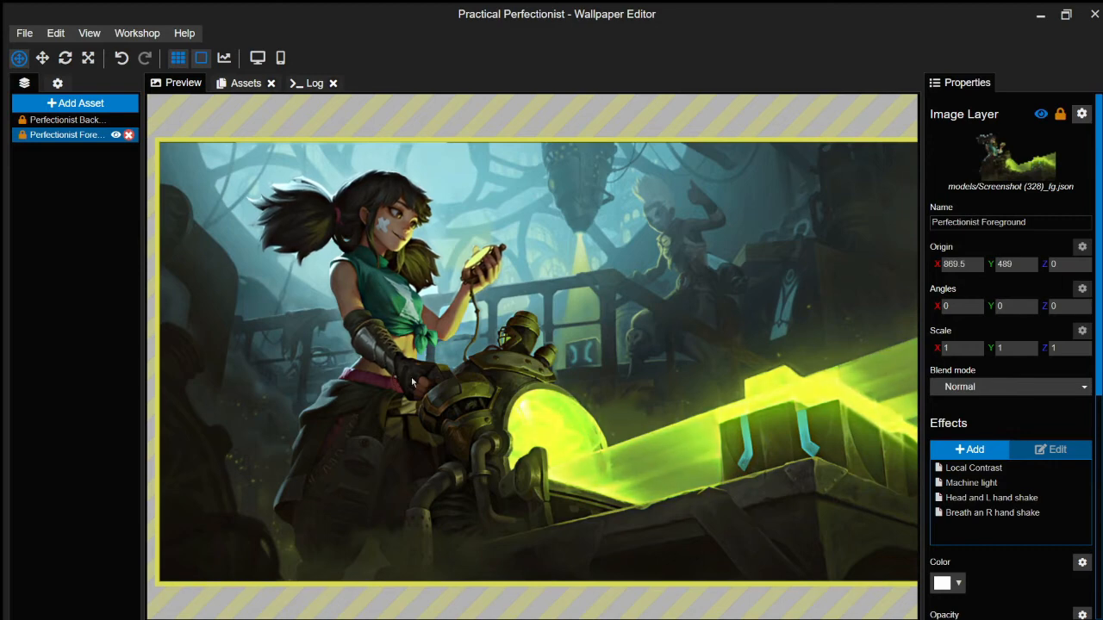
Step: Examine the foreground animation, briefly hiding the foreground layer to inspect the background behind it and showing it again
{"action": "scroll", "coordinate": [425, 426], "scroll_direction": "up", "scroll_amount": 2}
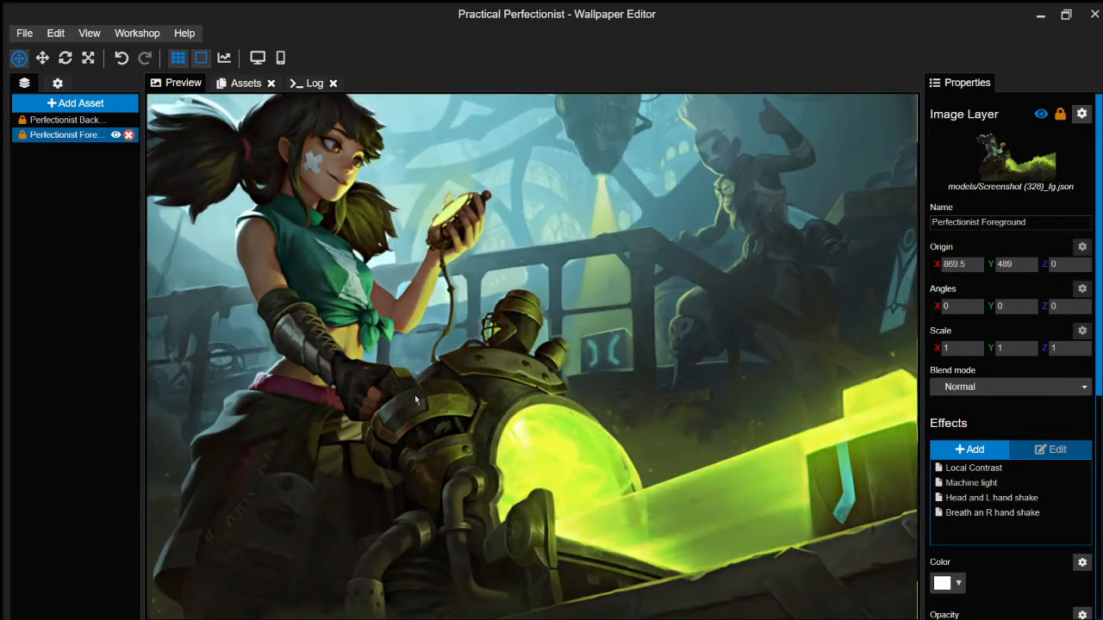
{"action": "scroll", "coordinate": [487, 348], "scroll_direction": "down", "scroll_amount": 1}
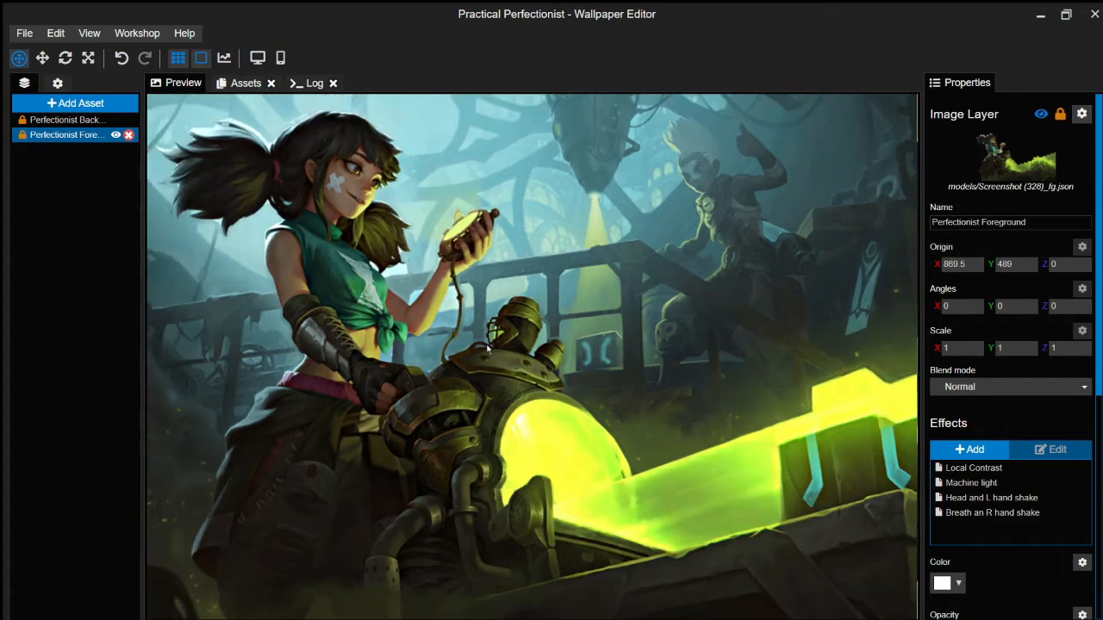
{"action": "scroll", "coordinate": [459, 275], "scroll_direction": "down", "scroll_amount": 1}
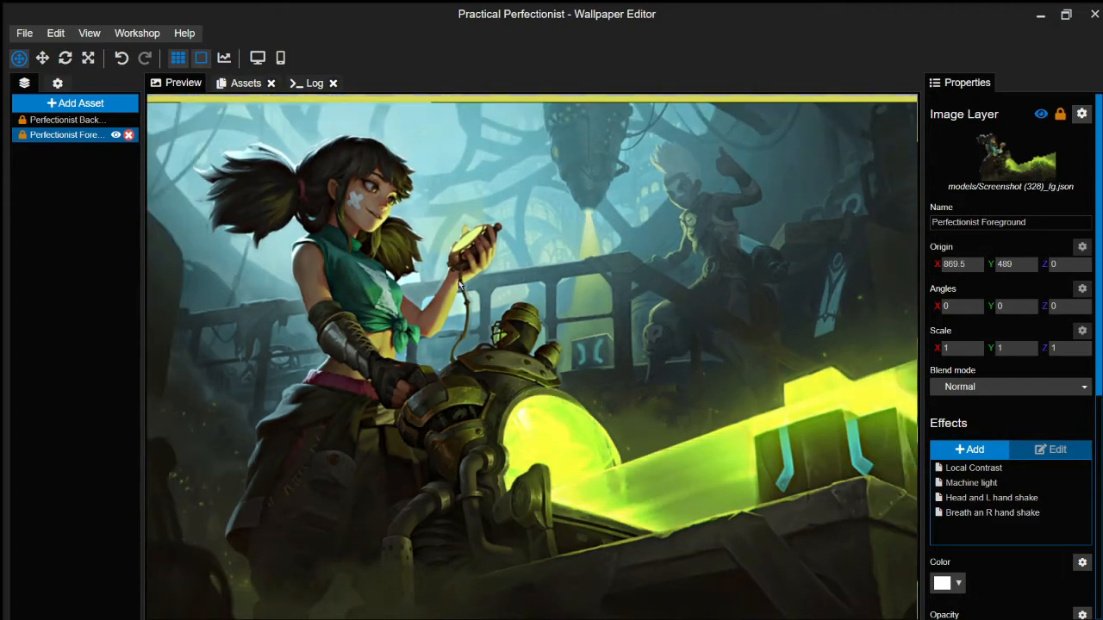
{"action": "scroll", "coordinate": [505, 282], "scroll_direction": "up", "scroll_amount": 4}
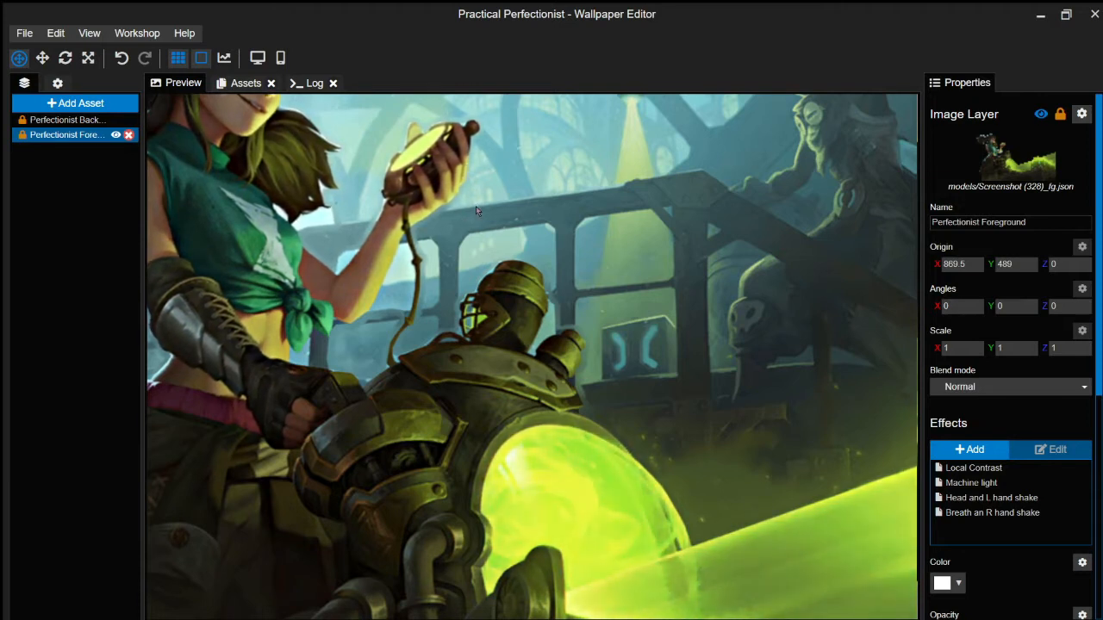
{"action": "left_click", "coordinate": [116, 135]}
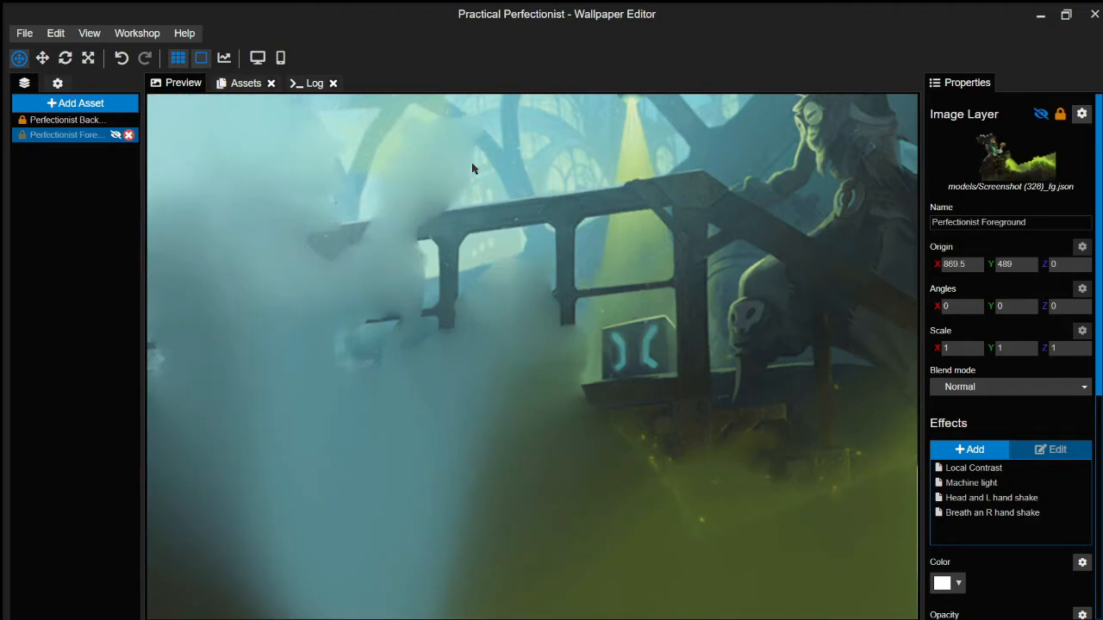
{"action": "left_click", "coordinate": [116, 134]}
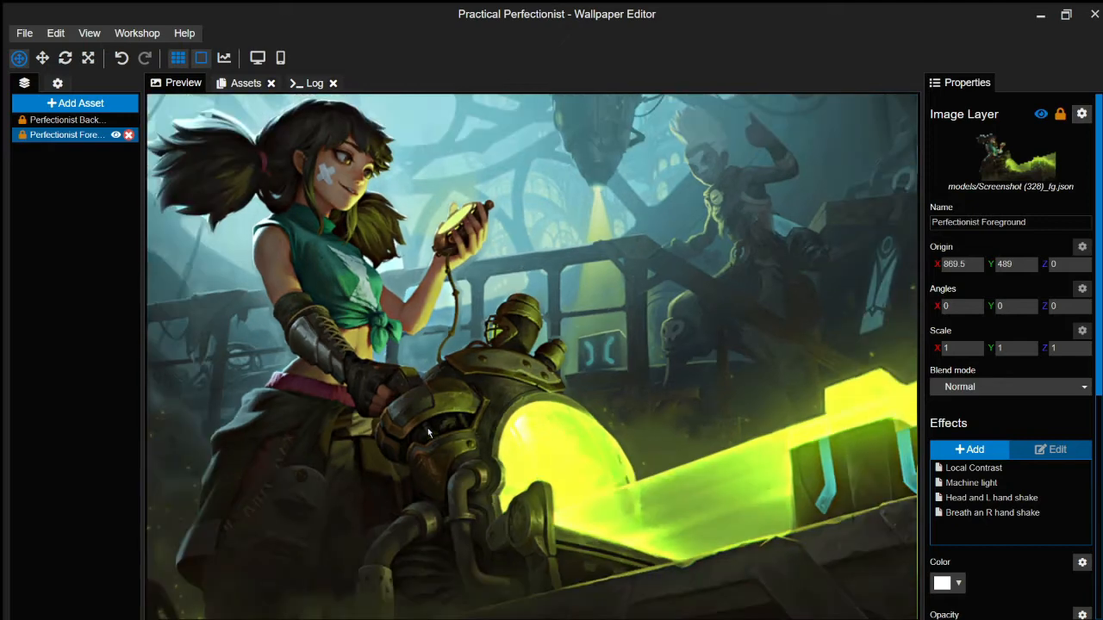
Step: Save the project, review the foreground layer's effects and select the Perfectionist Background layer
{"action": "scroll", "coordinate": [427, 428], "scroll_direction": "down", "scroll_amount": 1}
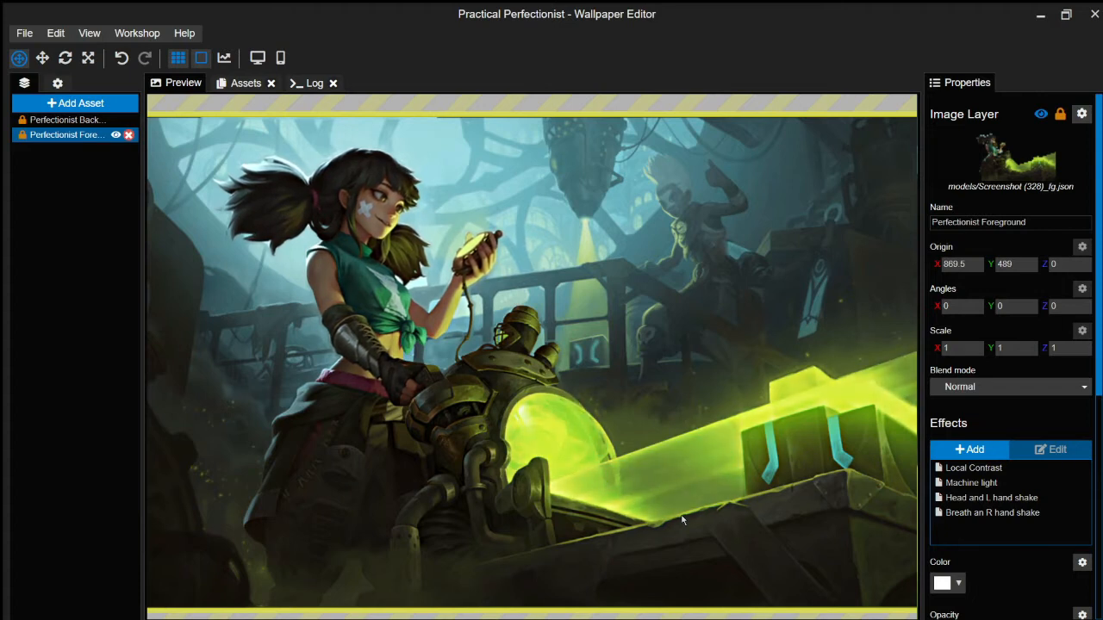
{"action": "key", "text": "ctrl+s"}
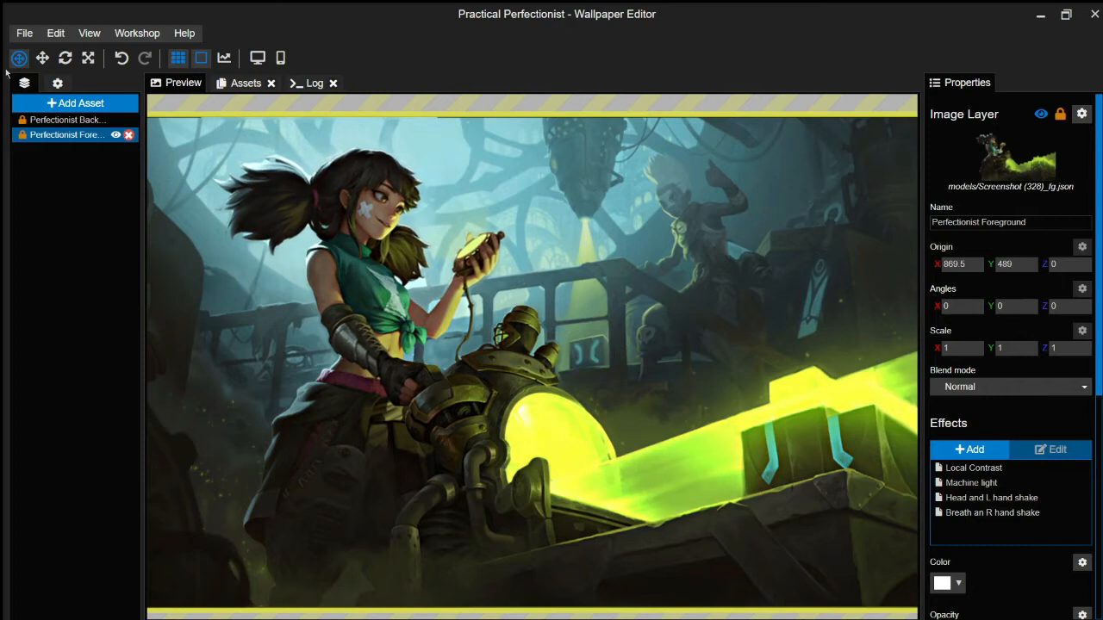
{"action": "left_click", "coordinate": [61, 120]}
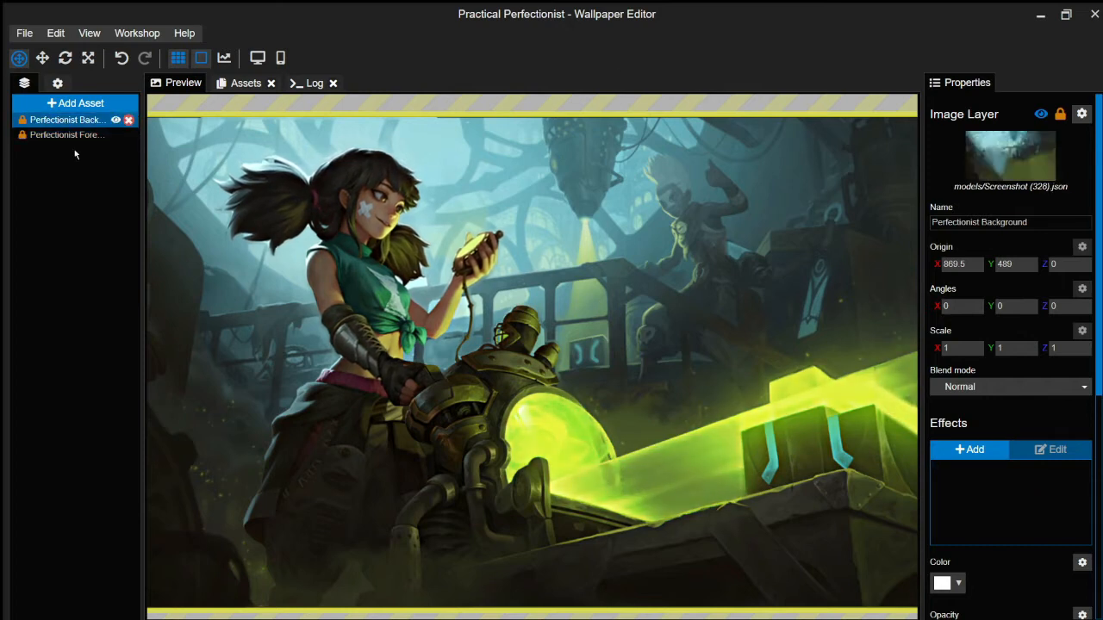
{"action": "left_click", "coordinate": [69, 135]}
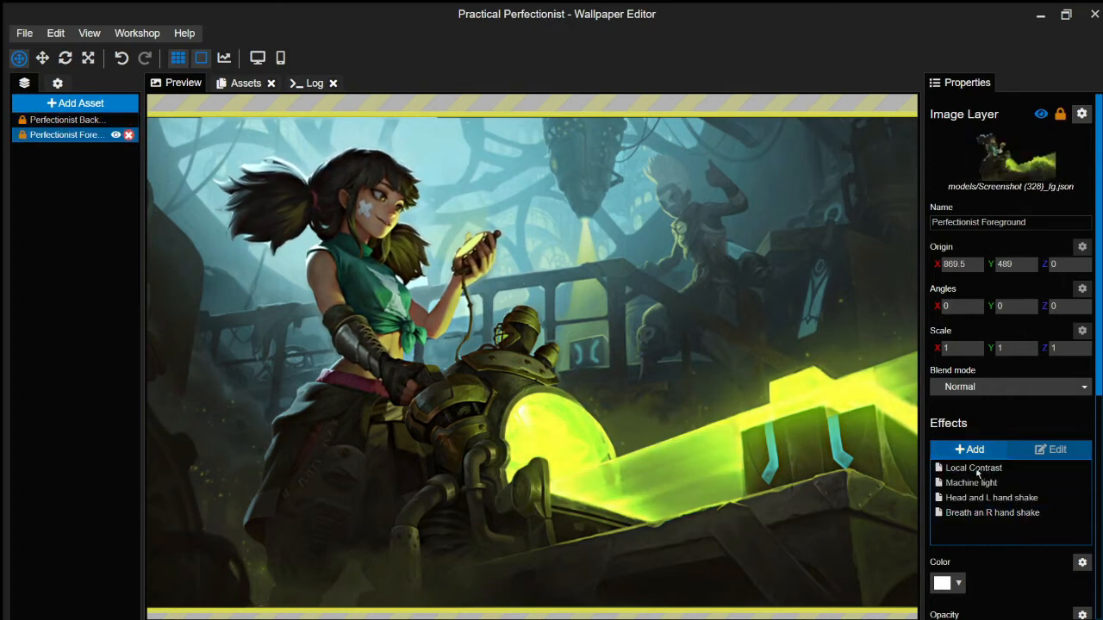
{"action": "left_click", "coordinate": [75, 121]}
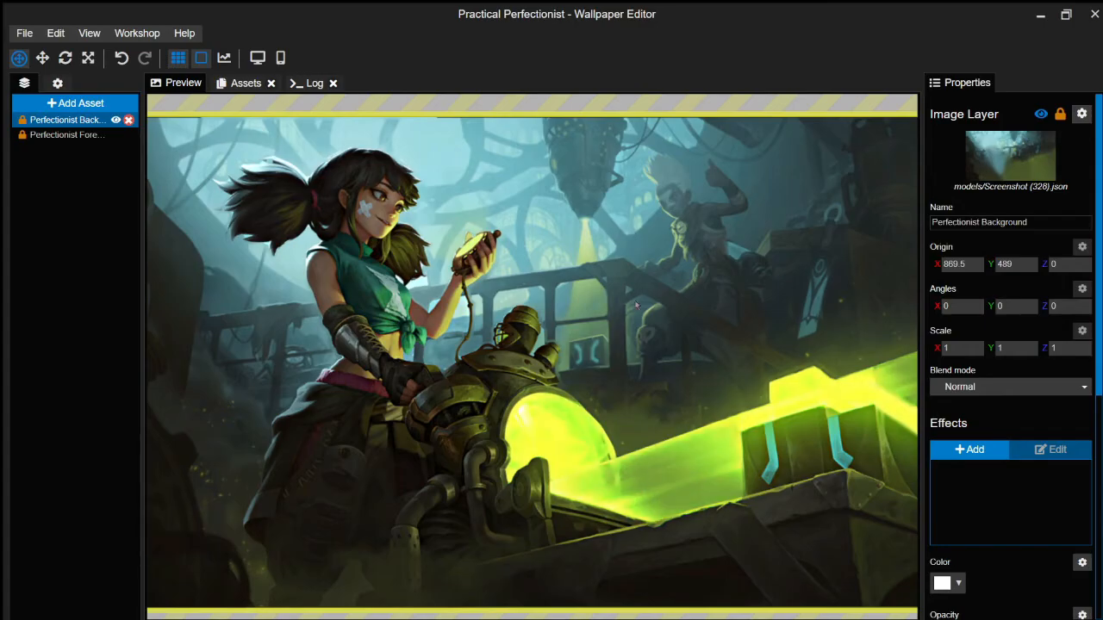
Step: Paint the background layer's Shake direction mask over the background boy's raised arm and torso with a size 53 Direction brush
{"action": "scroll", "coordinate": [636, 305], "scroll_direction": "up", "scroll_amount": 5}
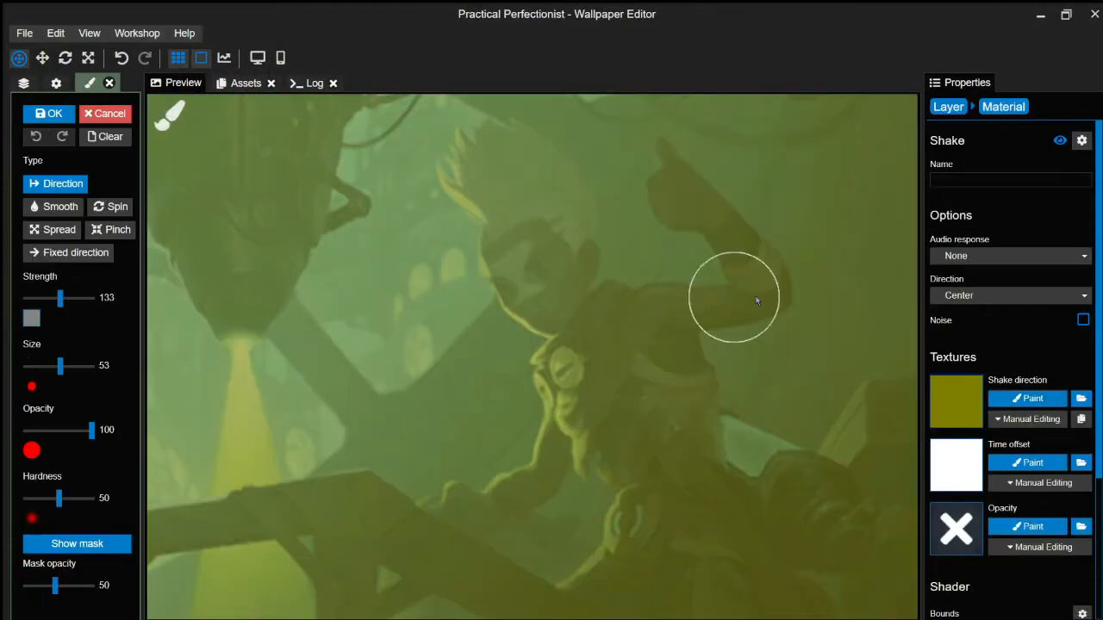
{"action": "mouse_move", "coordinate": [734, 295]}
{"action": "left_mouse_down"}
{"action": "mouse_move", "coordinate": [724, 189]}
{"action": "mouse_move", "coordinate": [699, 363]}
{"action": "left_mouse_up"}
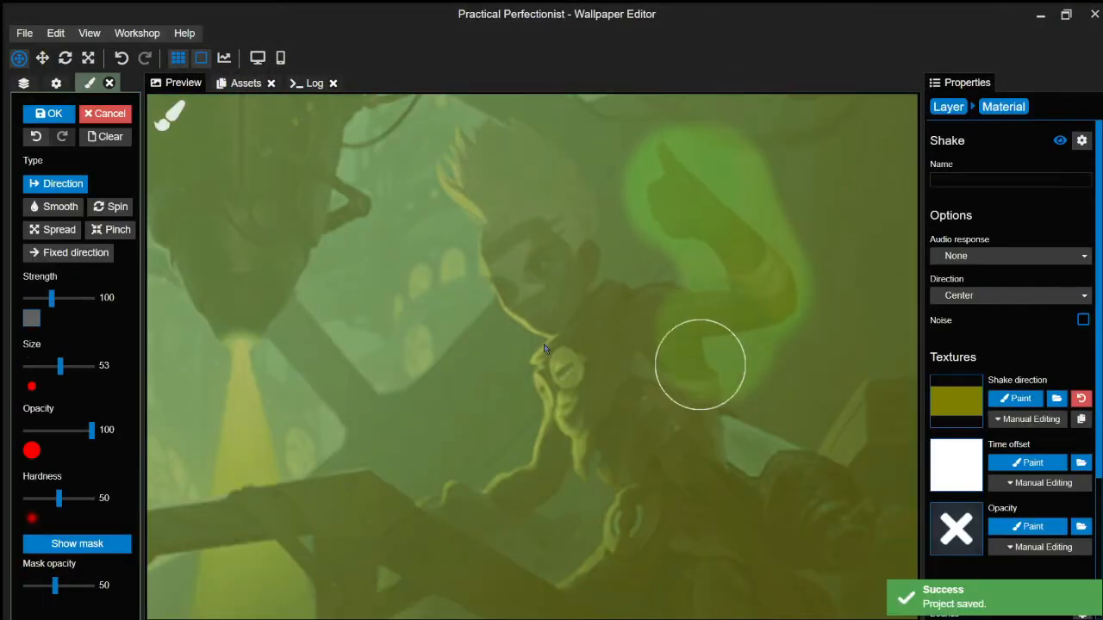
{"action": "left_click", "coordinate": [77, 544]}
{"action": "left_click_drag", "start_coordinate": [704, 396], "coordinate": [783, 412]}
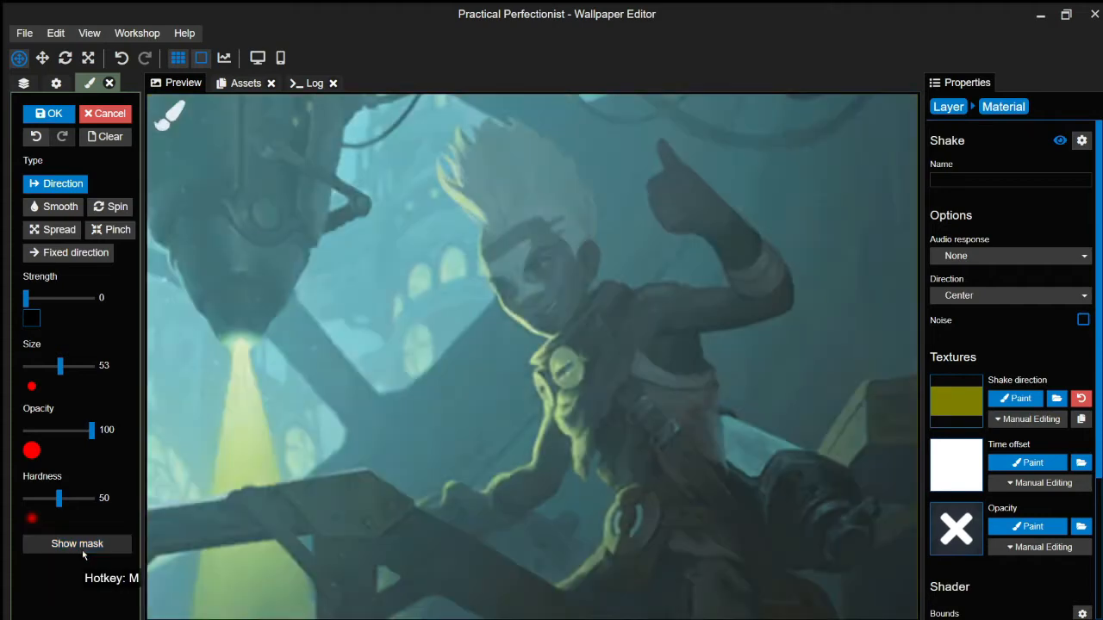
{"action": "left_click", "coordinate": [77, 544]}
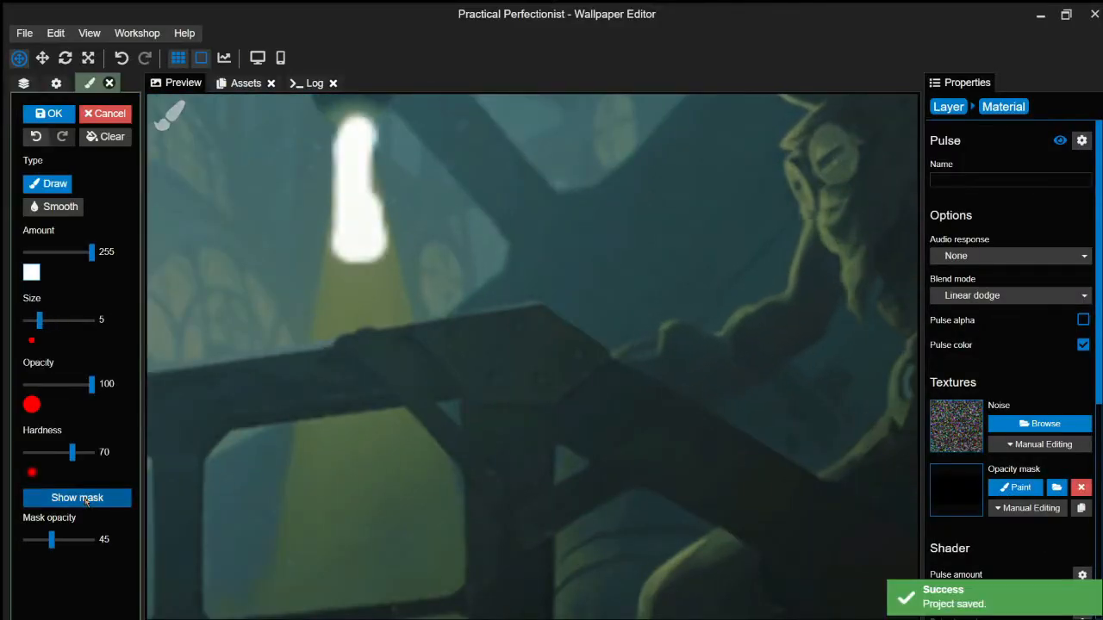
Step: Repaint the Pulse opacity mask over the machine's light beam down past the railing, using a size 5 brush at amount 194
{"action": "key", "text": "ctrl+z"}
{"action": "left_click_drag", "start_coordinate": [345, 139], "coordinate": [345, 173]}
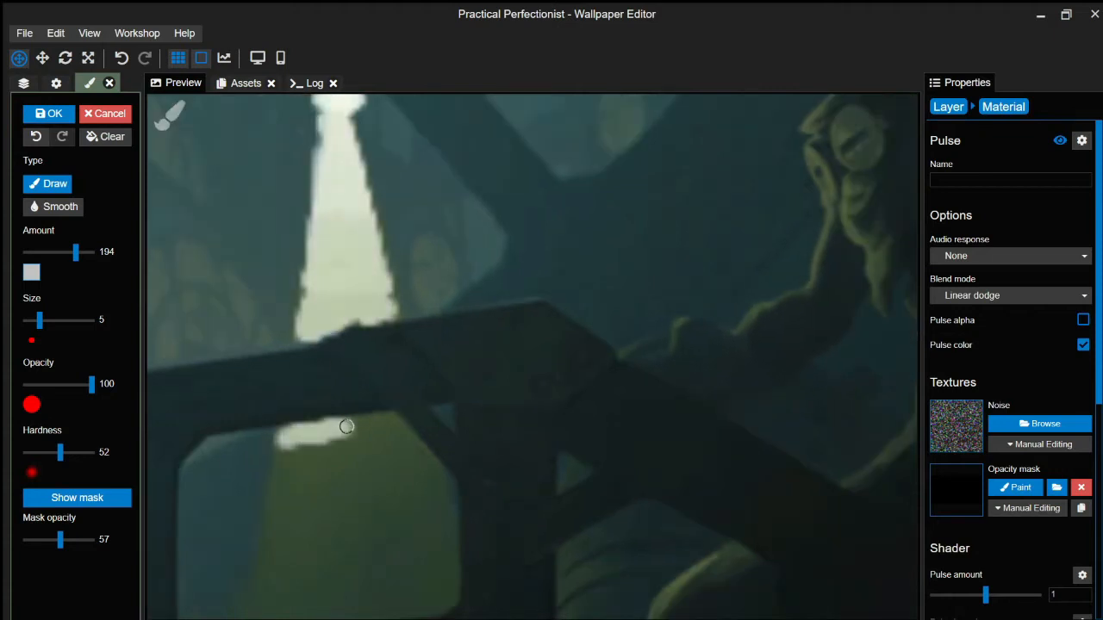
{"action": "left_click_drag", "start_coordinate": [344, 423], "coordinate": [393, 426]}
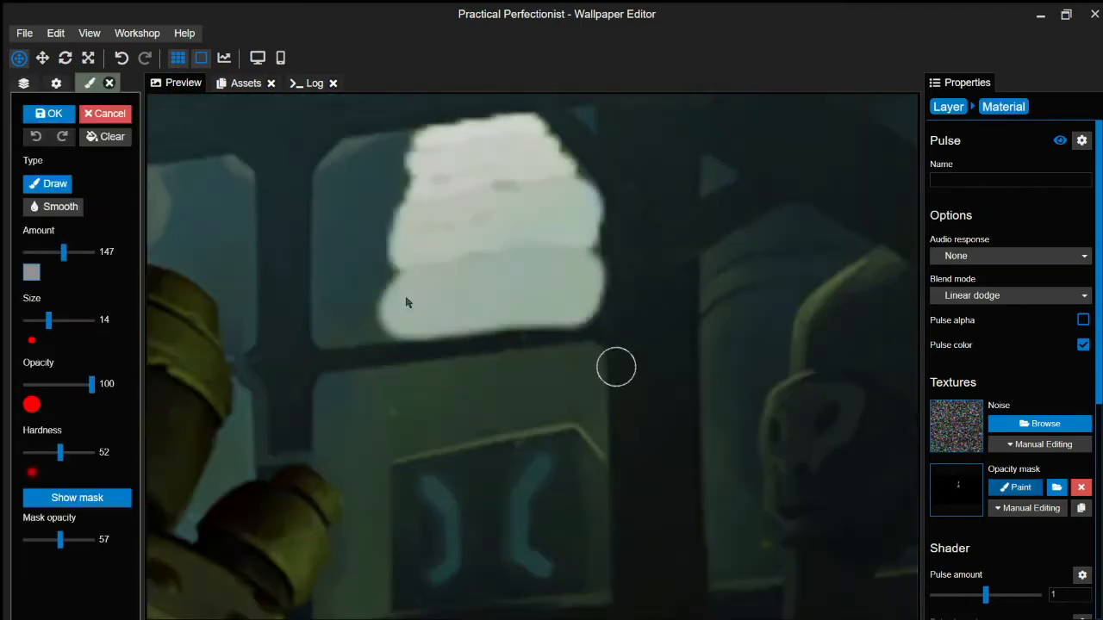
Step: Extend the mask down the lower light beam with a larger brush, fading the amount from 147 to 47, and save the project
{"action": "mouse_move", "coordinate": [388, 392]}
{"action": "left_mouse_down"}
{"action": "mouse_move", "coordinate": [570, 391]}
{"action": "mouse_move", "coordinate": [442, 391]}
{"action": "mouse_move", "coordinate": [576, 370]}
{"action": "left_mouse_up"}
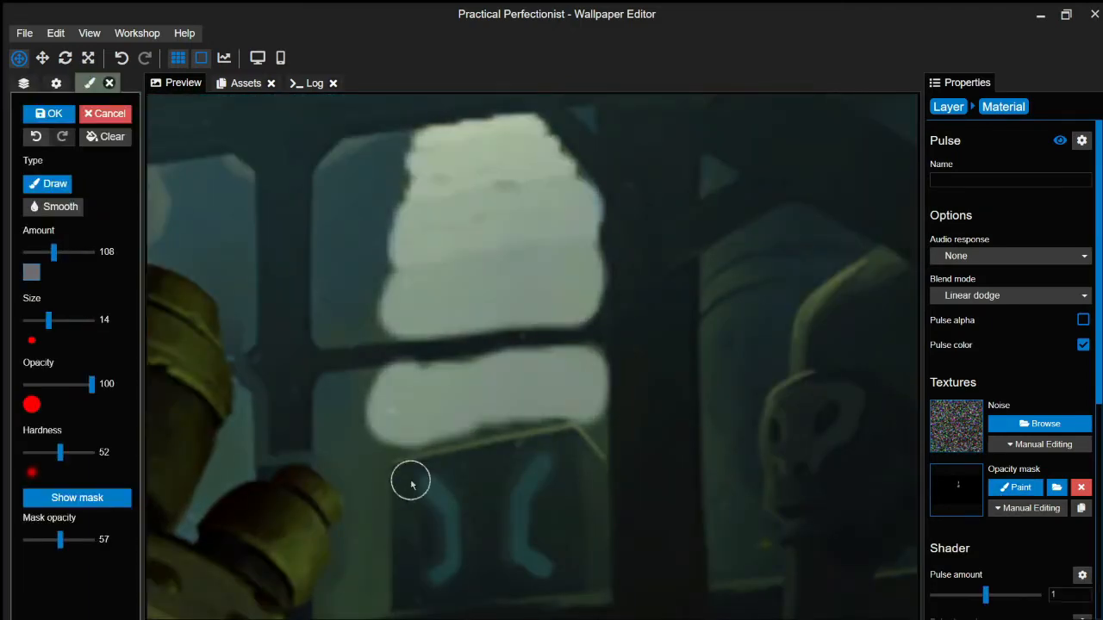
{"action": "mouse_move", "coordinate": [408, 475]}
{"action": "left_mouse_down"}
{"action": "mouse_move", "coordinate": [438, 580]}
{"action": "mouse_move", "coordinate": [584, 499]}
{"action": "mouse_move", "coordinate": [497, 469]}
{"action": "mouse_move", "coordinate": [545, 528]}
{"action": "mouse_move", "coordinate": [546, 458]}
{"action": "mouse_move", "coordinate": [400, 576]}
{"action": "left_mouse_up"}
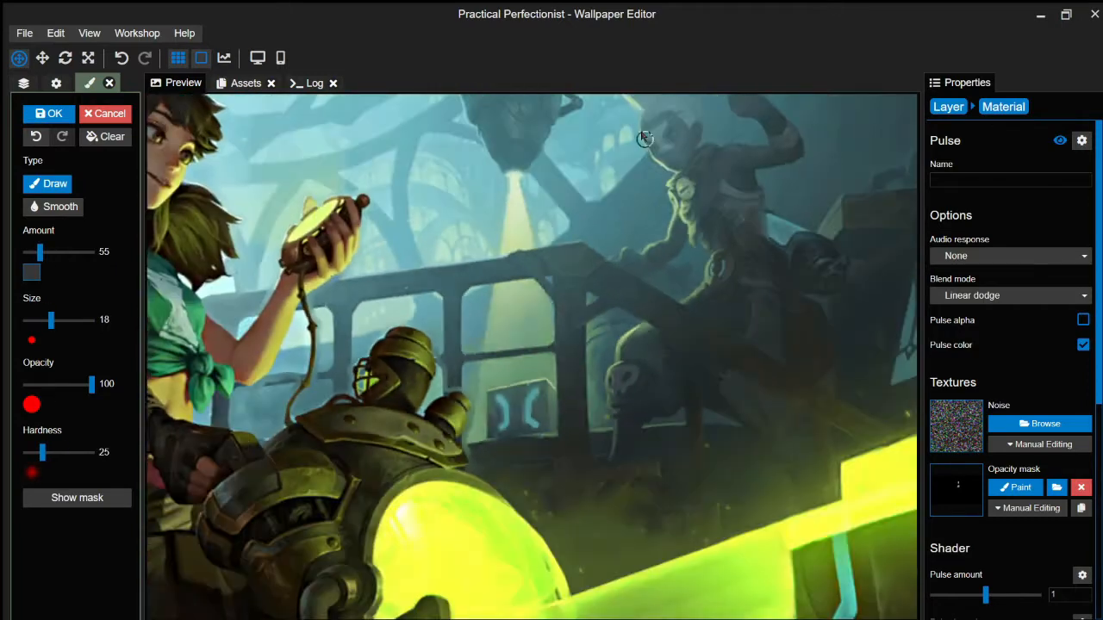
{"action": "left_click_drag", "start_coordinate": [42, 257], "coordinate": [38, 257]}
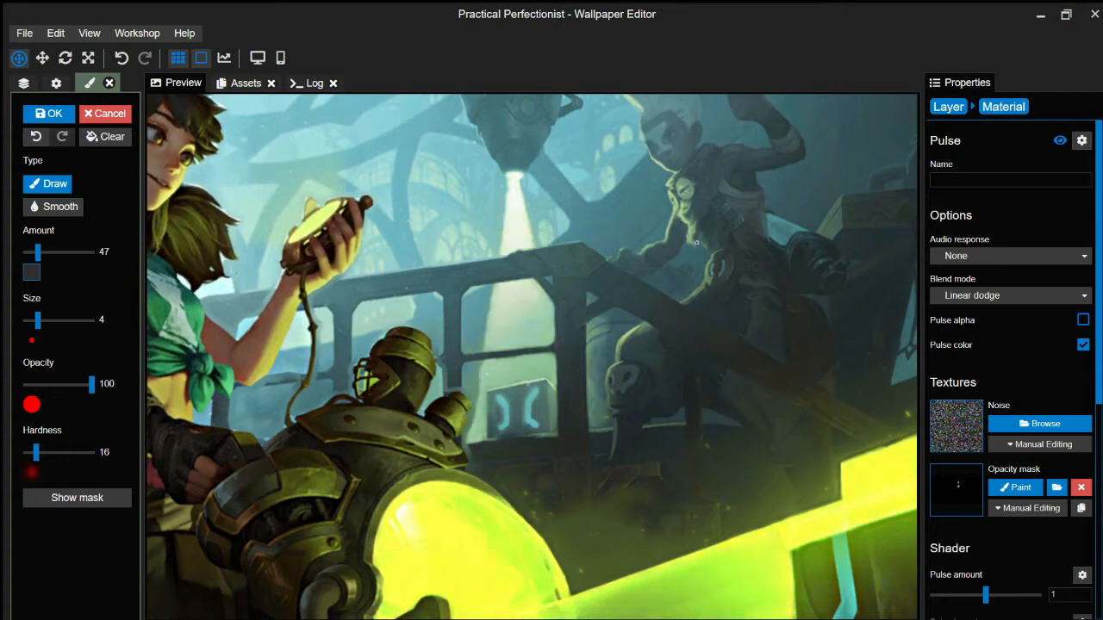
{"action": "left_click", "coordinate": [76, 497]}
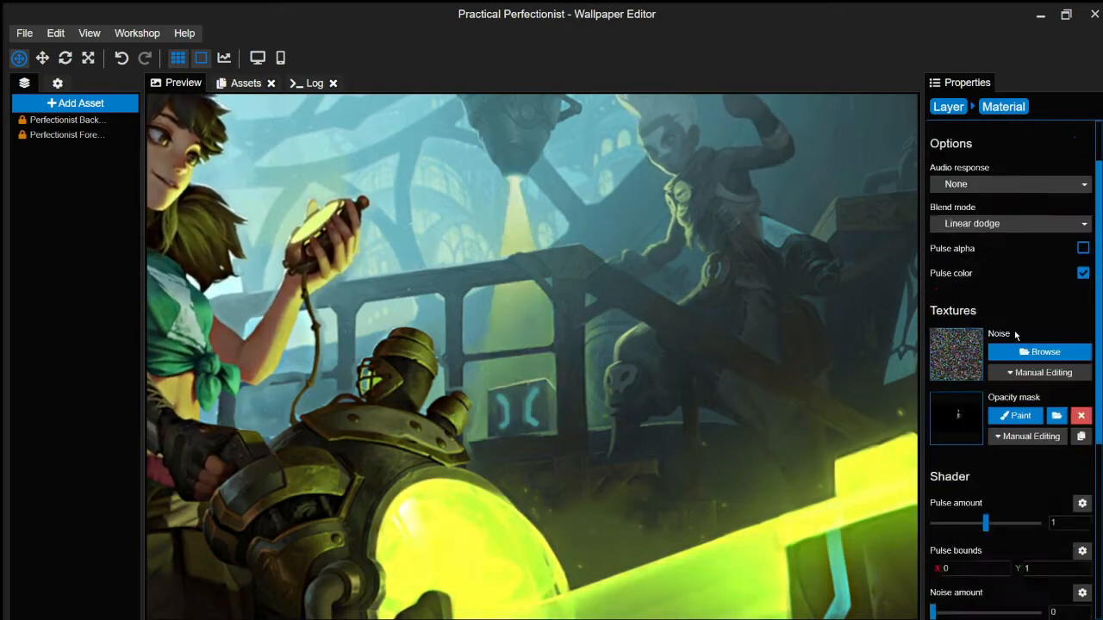
{"action": "left_click", "coordinate": [1075, 347]}
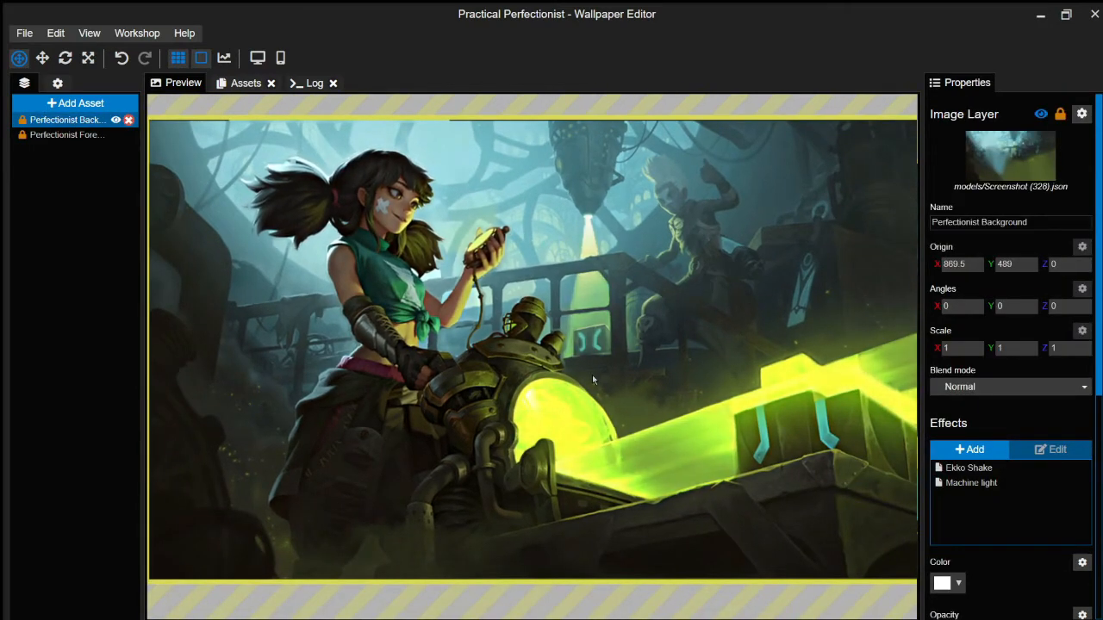
{"action": "key", "text": "ctrl+s"}
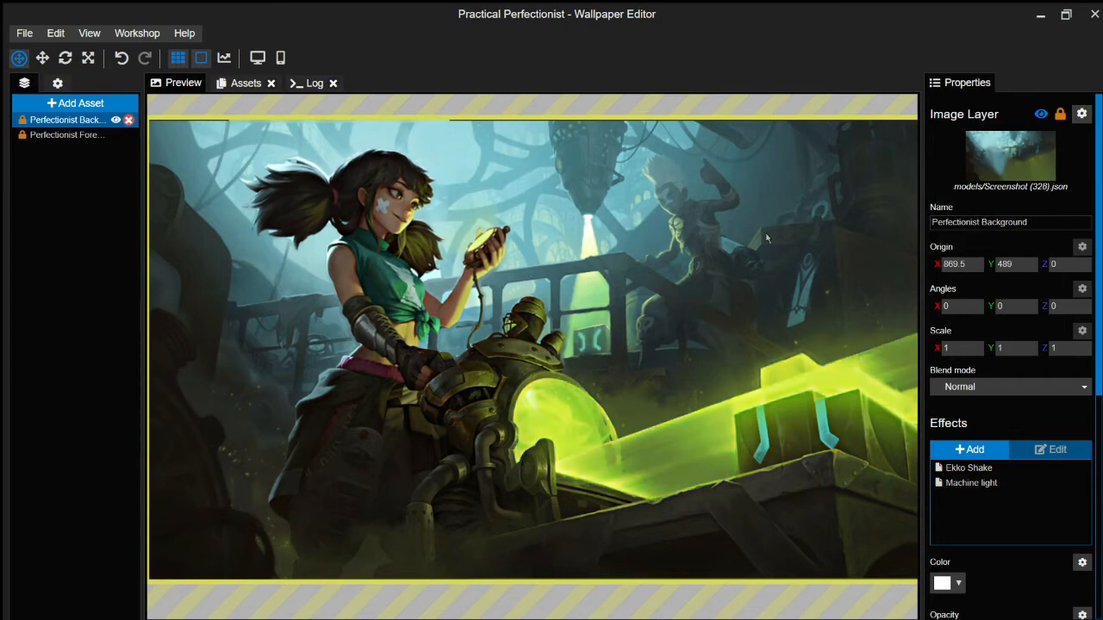
Step: Add another Pulse effect to the Perfectionist Background layer
{"action": "left_click_drag", "start_coordinate": [780, 314], "coordinate": [561, 476]}
{"action": "scroll", "coordinate": [564, 476], "scroll_direction": "up", "scroll_amount": 5}
{"action": "left_click", "coordinate": [976, 450]}
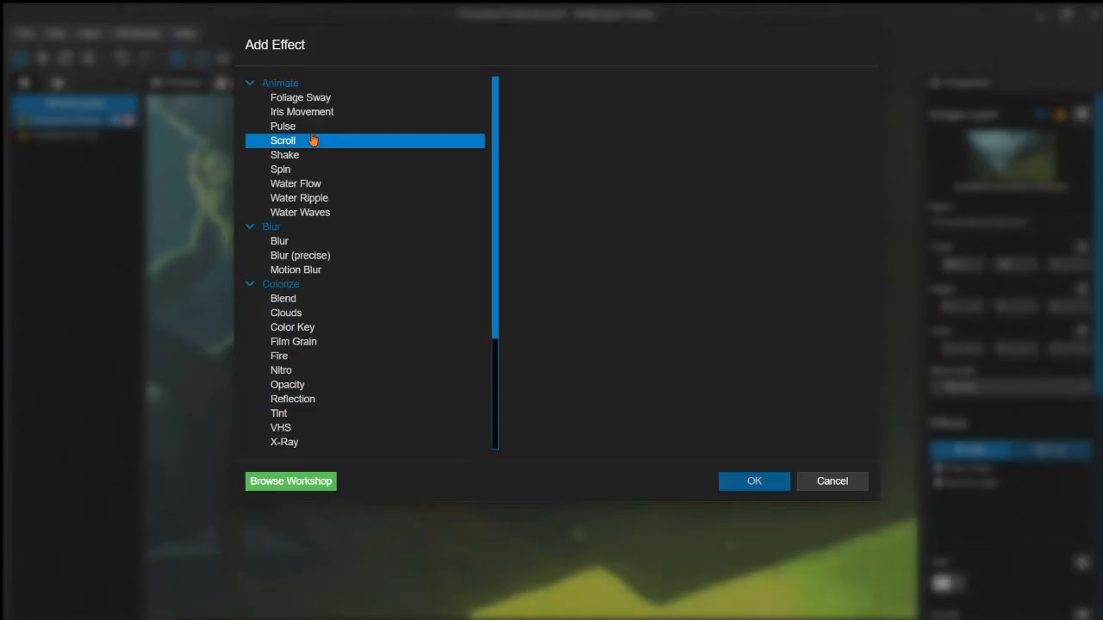
{"action": "double_click", "coordinate": [316, 141]}
Step: Paint the new Pulse effect's opacity mask over the glowing blue blade markings with amount 255, size 2 and hardness 16
{"action": "left_click", "coordinate": [1013, 488]}
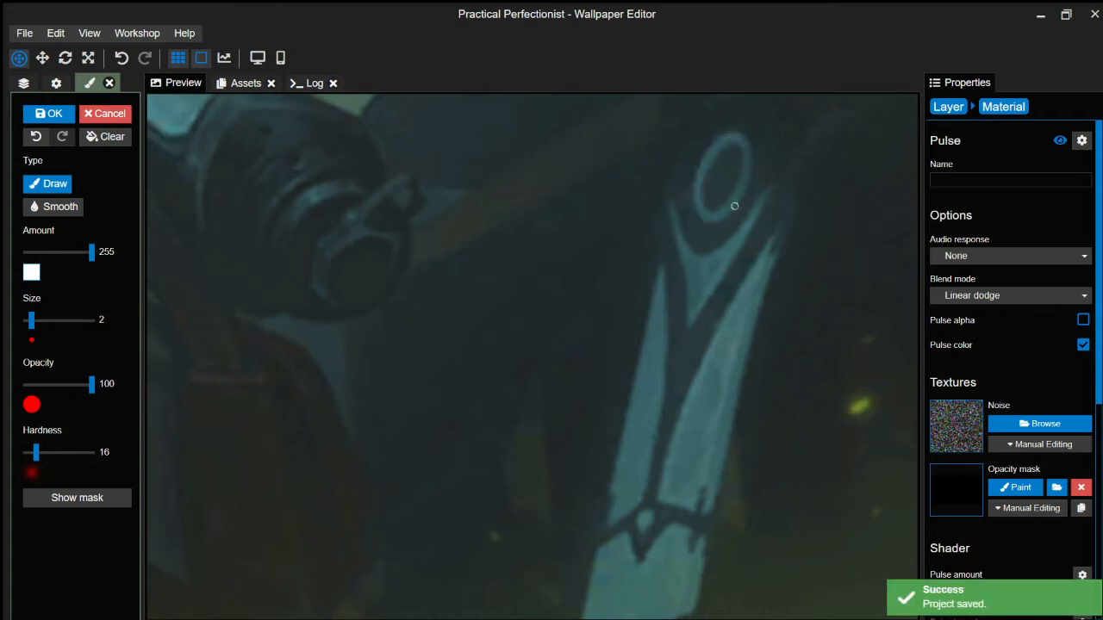
{"action": "left_click_drag", "start_coordinate": [91, 252], "coordinate": [25, 252]}
{"action": "scroll", "coordinate": [734, 216], "scroll_direction": "up", "scroll_amount": 1}
{"action": "key", "text": "m"}
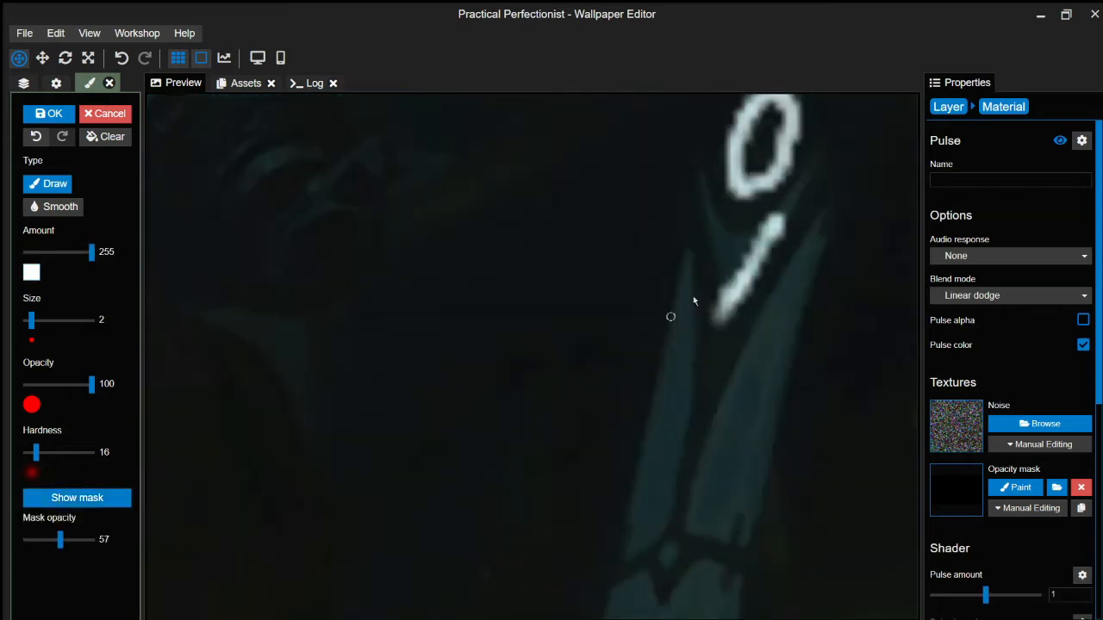
{"action": "scroll", "coordinate": [775, 254], "scroll_direction": "up", "scroll_amount": 2}
{"action": "key", "text": "m"}
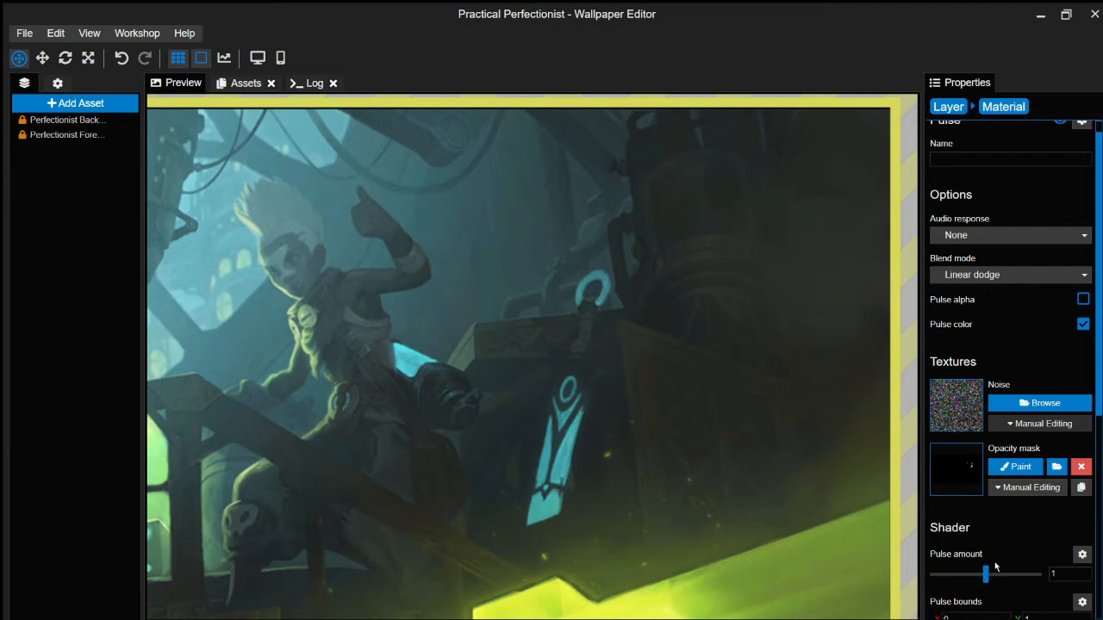
Step: Set the Pulse noise amount to 0.5, noise speed to 1 and pulse speed to 2.5, and name the effect "Ekko pulse"
{"action": "scroll", "coordinate": [1008, 345], "scroll_direction": "down", "scroll_amount": 5}
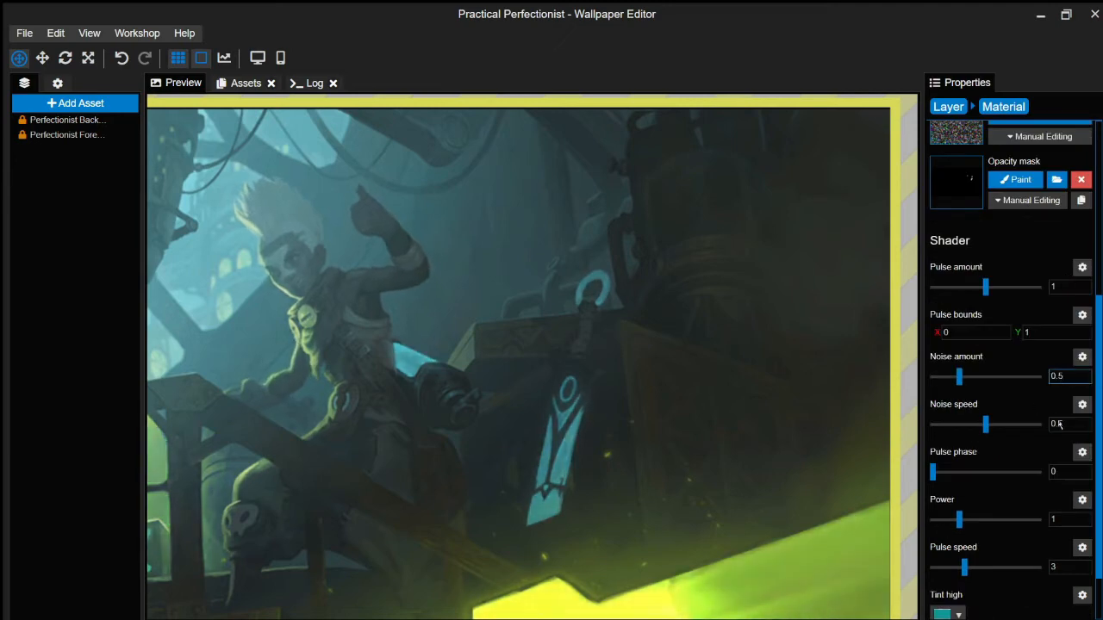
{"action": "left_click", "coordinate": [1070, 498]}
{"action": "type", "text": "5"}
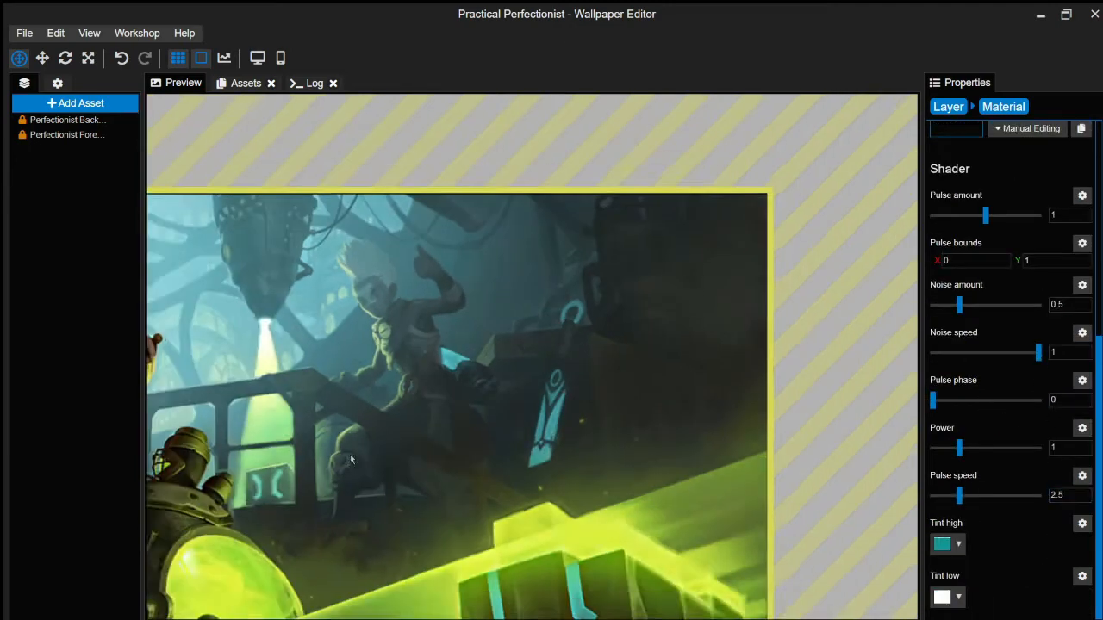
{"action": "left_click", "coordinate": [968, 180]}
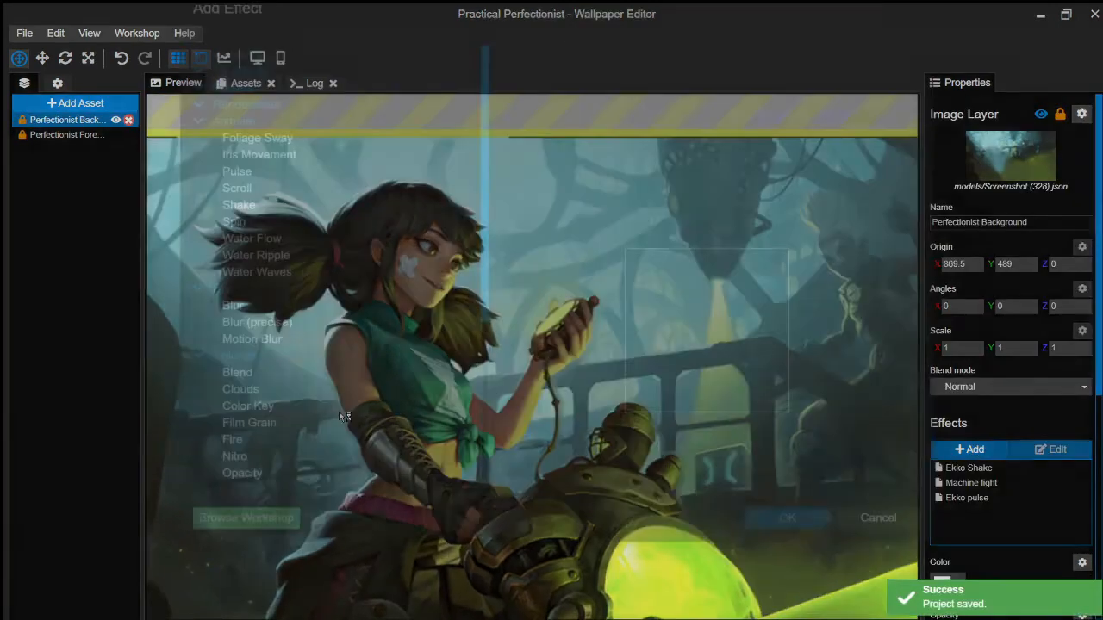
Step: Add a God Rays effect to the background layer and paint its opacity mask over the bright upper background
{"action": "left_click", "coordinate": [339, 414]}
{"action": "left_click", "coordinate": [754, 481]}
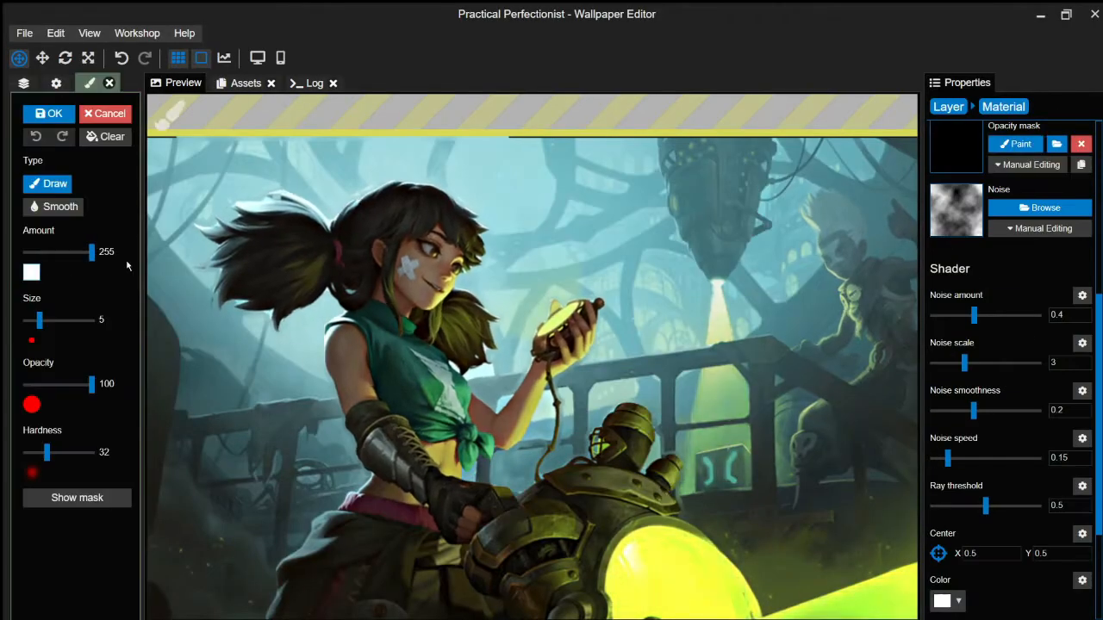
{"action": "scroll", "coordinate": [247, 197], "scroll_direction": "up", "scroll_amount": 2}
{"action": "key", "text": "ctrl+s"}
{"action": "left_click", "coordinate": [50, 114]}
Step: Place the God Rays center at the image's upper edge above the woman, X 0.34854 and Y 0.01123, and save the project
{"action": "left_click", "coordinate": [938, 554]}
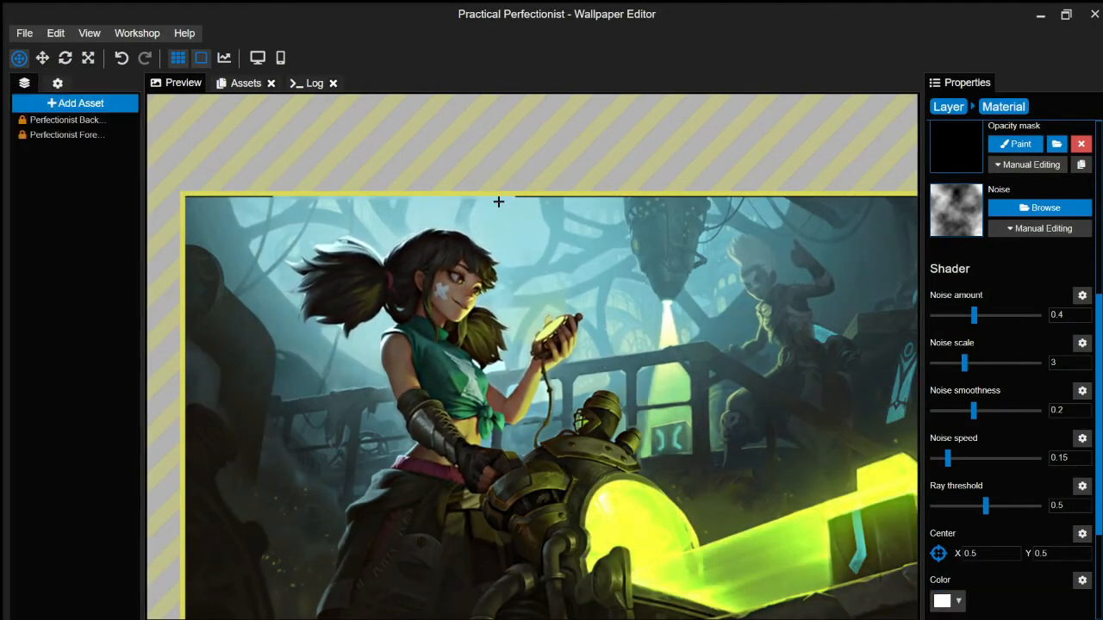
{"action": "left_click", "coordinate": [497, 201]}
{"action": "scroll", "coordinate": [1017, 443], "scroll_direction": "up", "scroll_amount": 2}
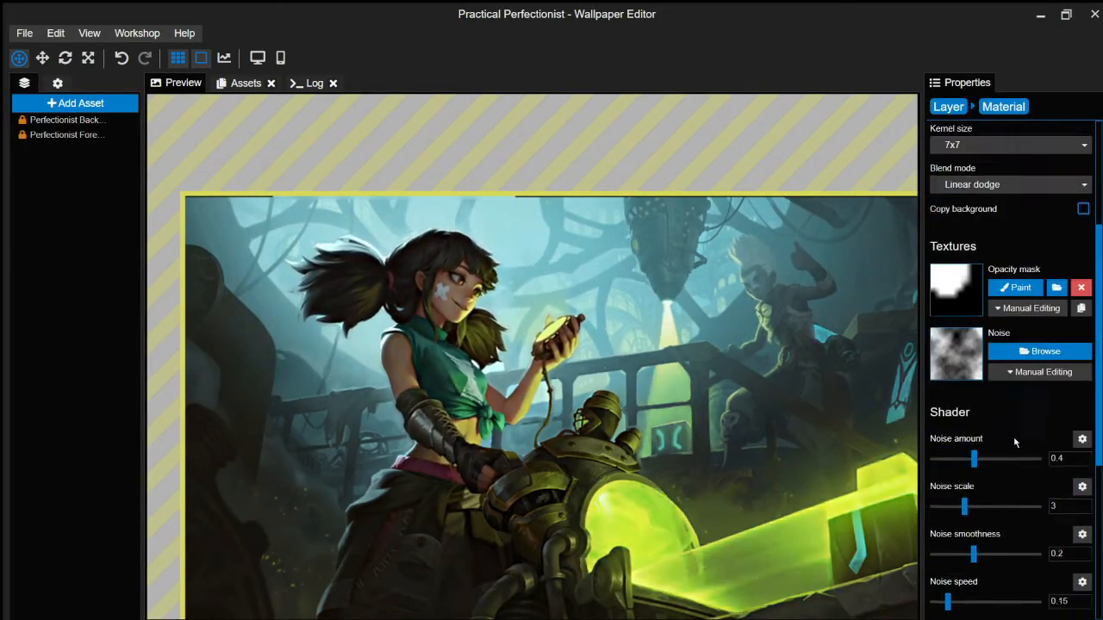
{"action": "scroll", "coordinate": [1007, 392], "scroll_direction": "down", "scroll_amount": 5}
{"action": "key", "text": "ctrl+s"}
Step: Set the God Rays ray intensity to about 0.39 and name the effect "Light shine"
{"action": "scroll", "coordinate": [1007, 387], "scroll_direction": "up", "scroll_amount": 8}
{"action": "left_click", "coordinate": [1059, 143]}
{"action": "scroll", "coordinate": [1058, 148], "scroll_direction": "down", "scroll_amount": 6}
{"action": "scroll", "coordinate": [1034, 259], "scroll_direction": "up", "scroll_amount": 1}
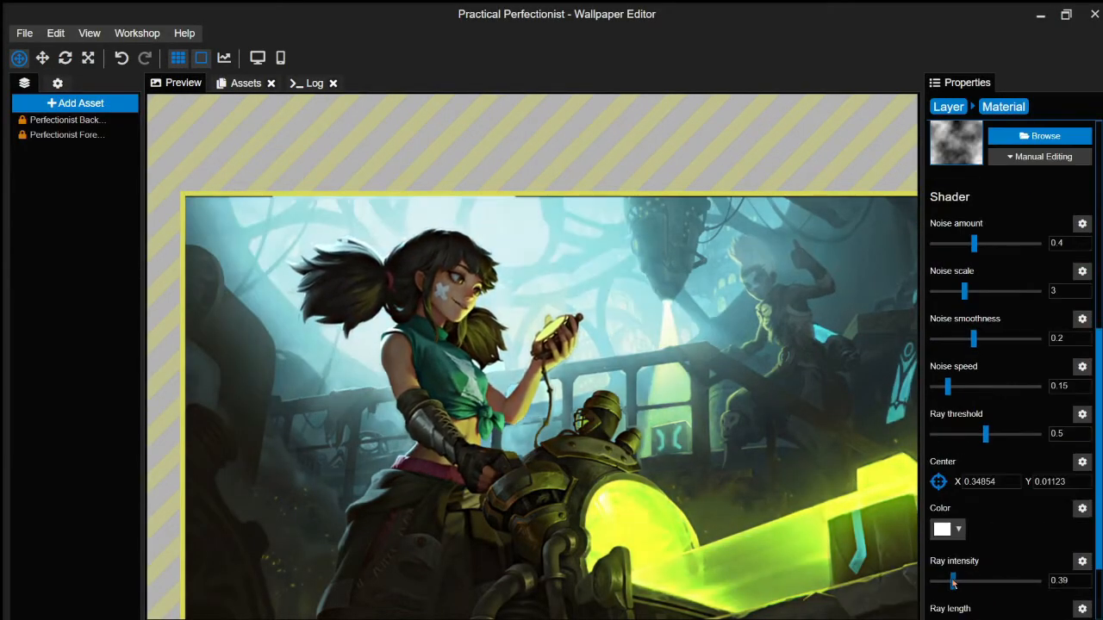
{"action": "scroll", "coordinate": [1009, 344], "scroll_direction": "down", "scroll_amount": 2}
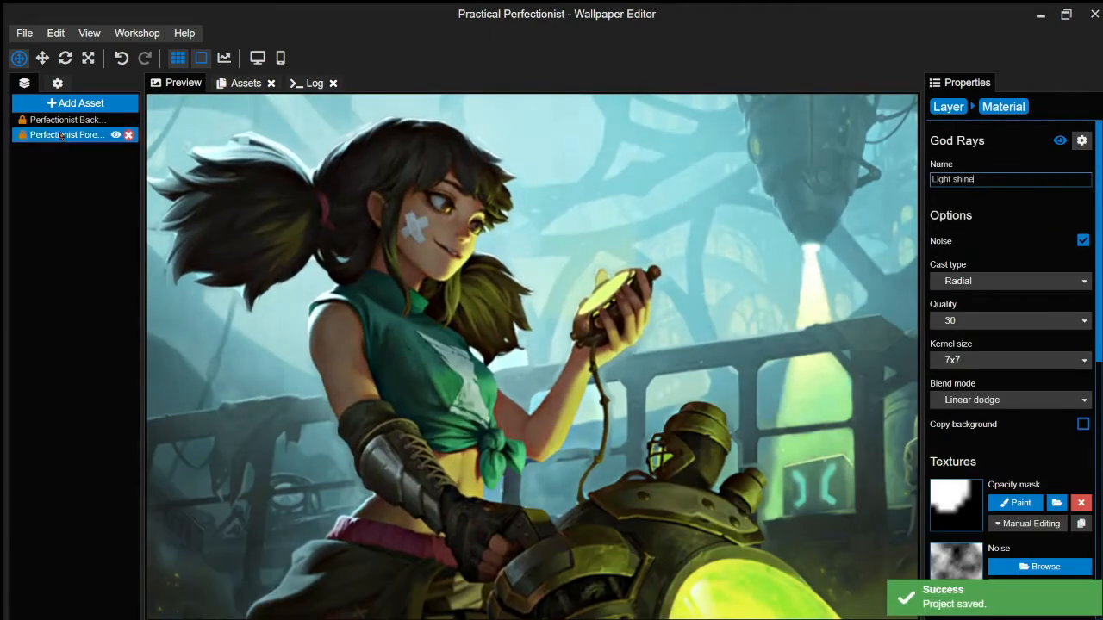
Step: Add a Shake effect after Machine light on the foreground layer and paint its opacity mask over both eyes with brush size 11
{"action": "left_click", "coordinate": [1051, 486]}
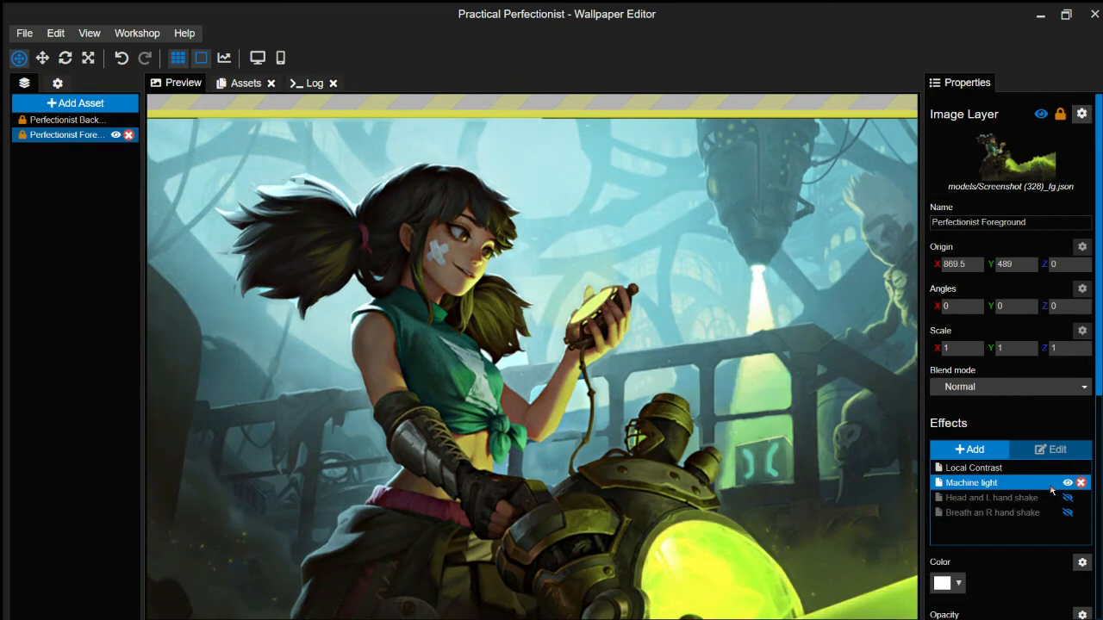
{"action": "scroll", "coordinate": [775, 385], "scroll_direction": "down", "scroll_amount": 1}
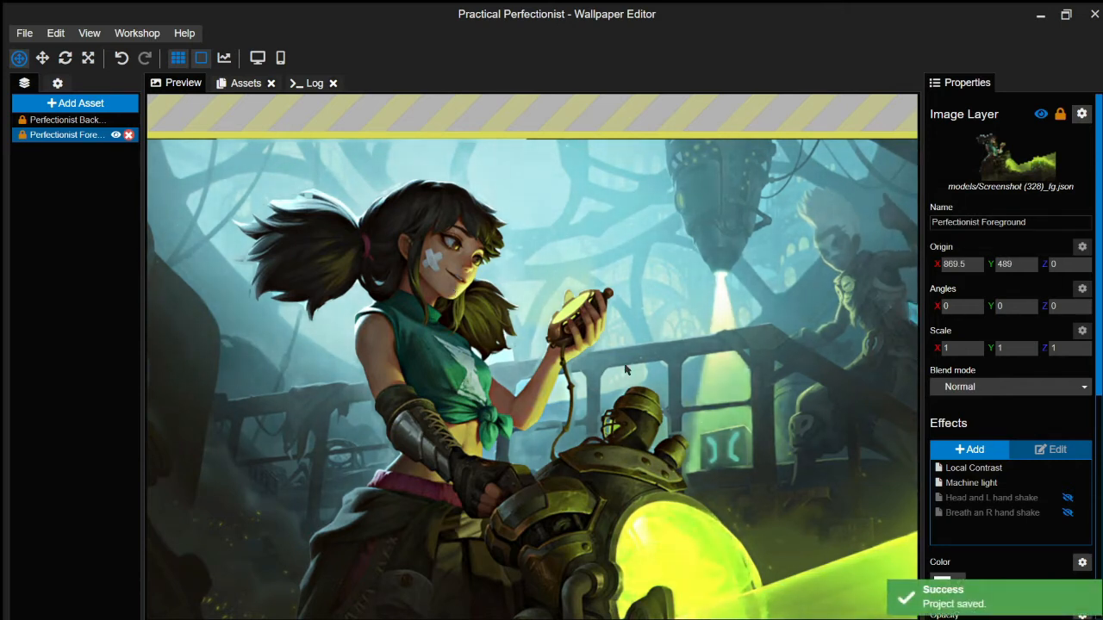
{"action": "scroll", "coordinate": [287, 299], "scroll_direction": "up", "scroll_amount": 4}
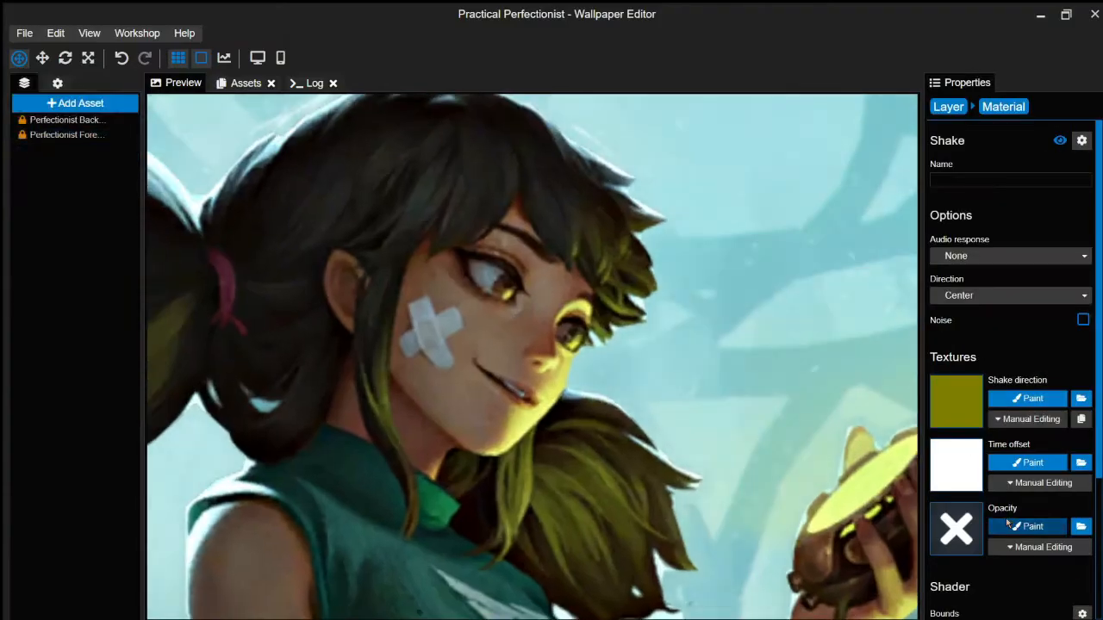
{"action": "left_click", "coordinate": [1008, 524]}
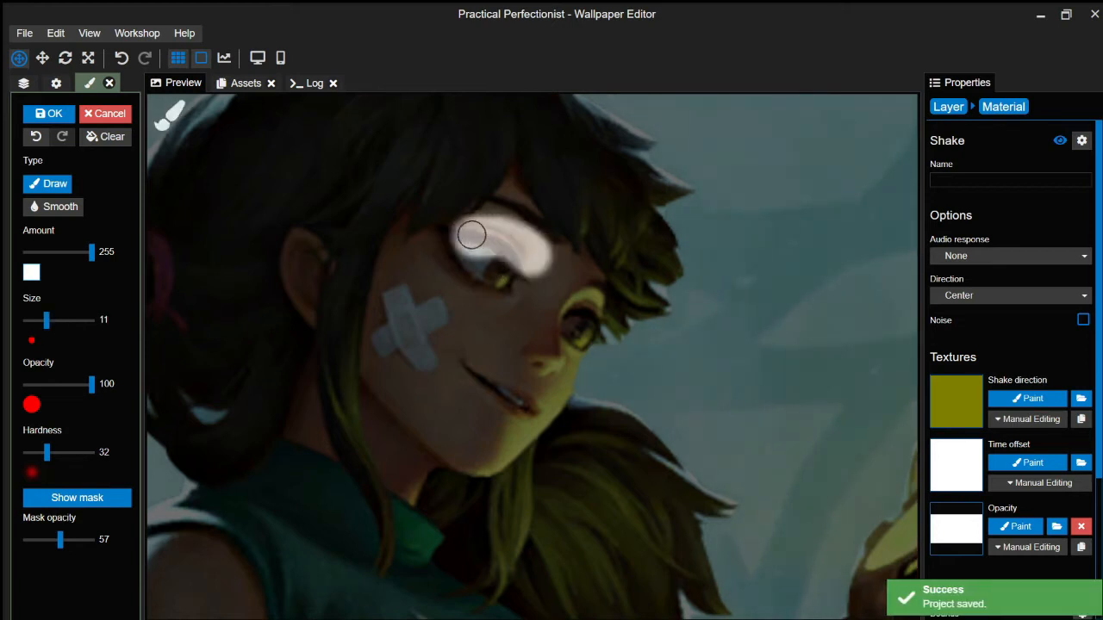
{"action": "left_click_drag", "start_coordinate": [471, 234], "coordinate": [581, 338]}
Step: Paint the eye Shake effect's direction mask along the woman's eyebrows and eyes with a size 10 Direction brush at hardness 32
{"action": "left_click", "coordinate": [1039, 400]}
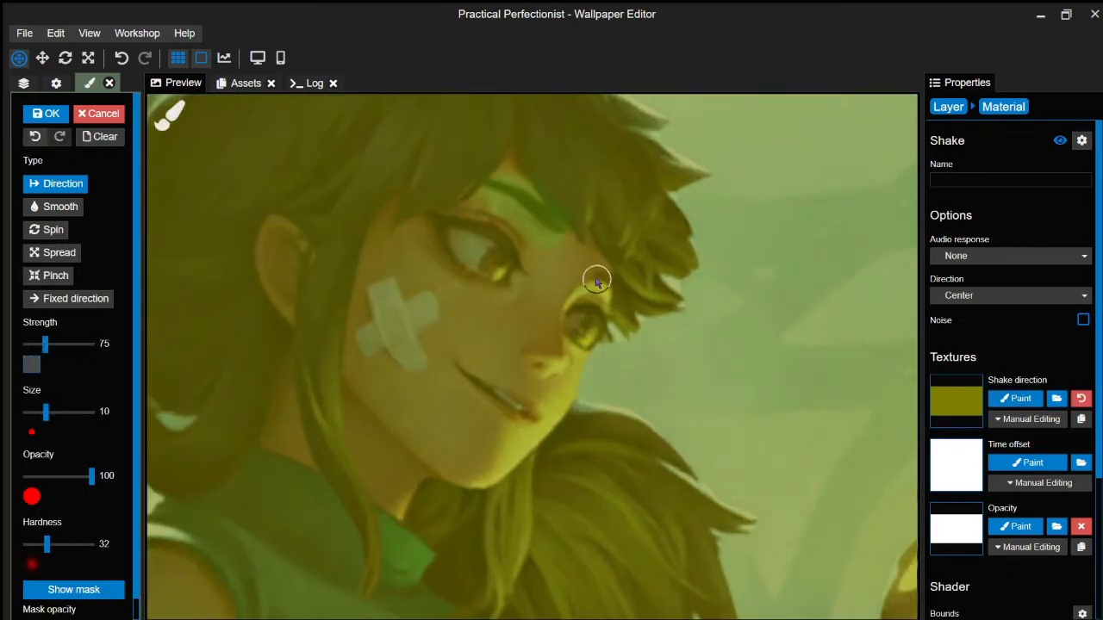
{"action": "left_click", "coordinate": [1022, 526]}
{"action": "key", "text": "ctrl+s"}
{"action": "left_click", "coordinate": [1016, 399]}
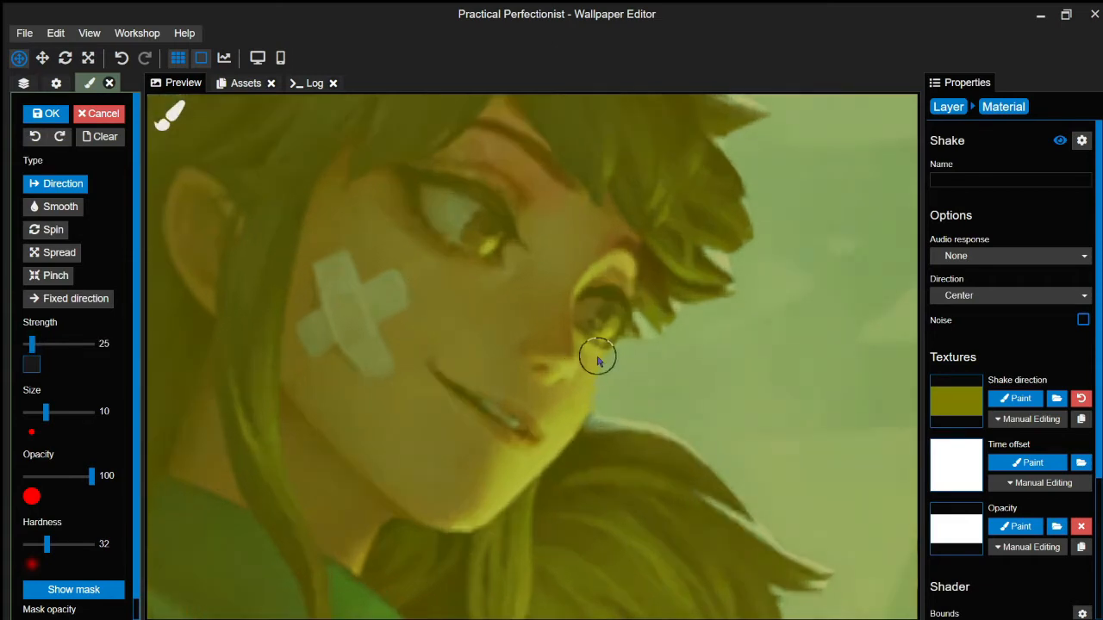
{"action": "scroll", "coordinate": [423, 273], "scroll_direction": "down", "scroll_amount": 3}
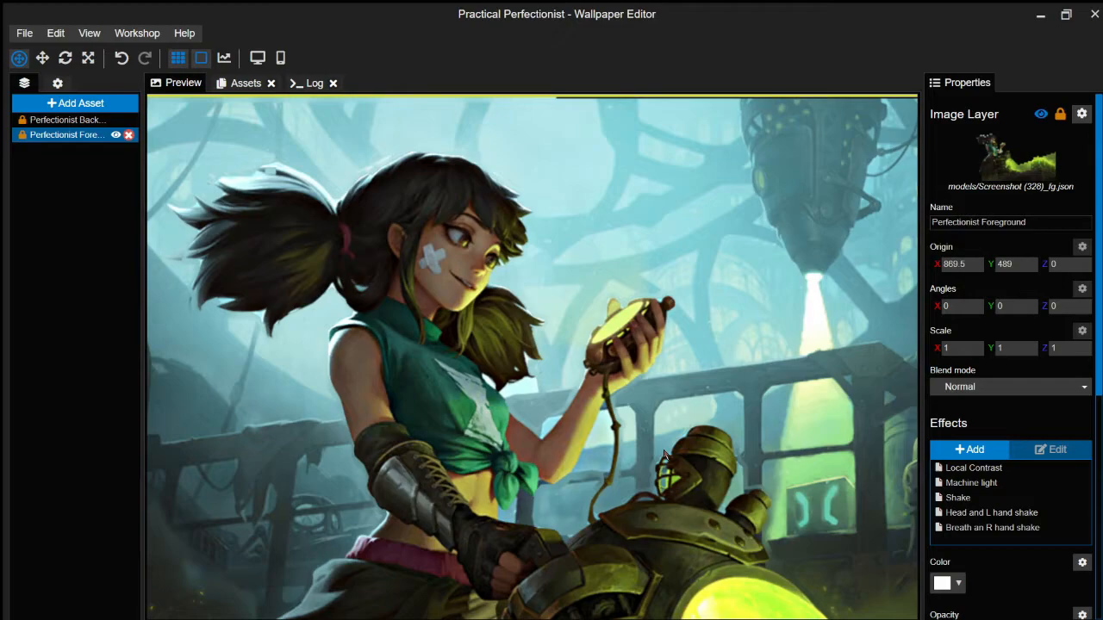
Step: Name the new foreground Shake effect "Eyes shake" and save the project
{"action": "scroll", "coordinate": [533, 357], "scroll_direction": "down", "scroll_amount": 2}
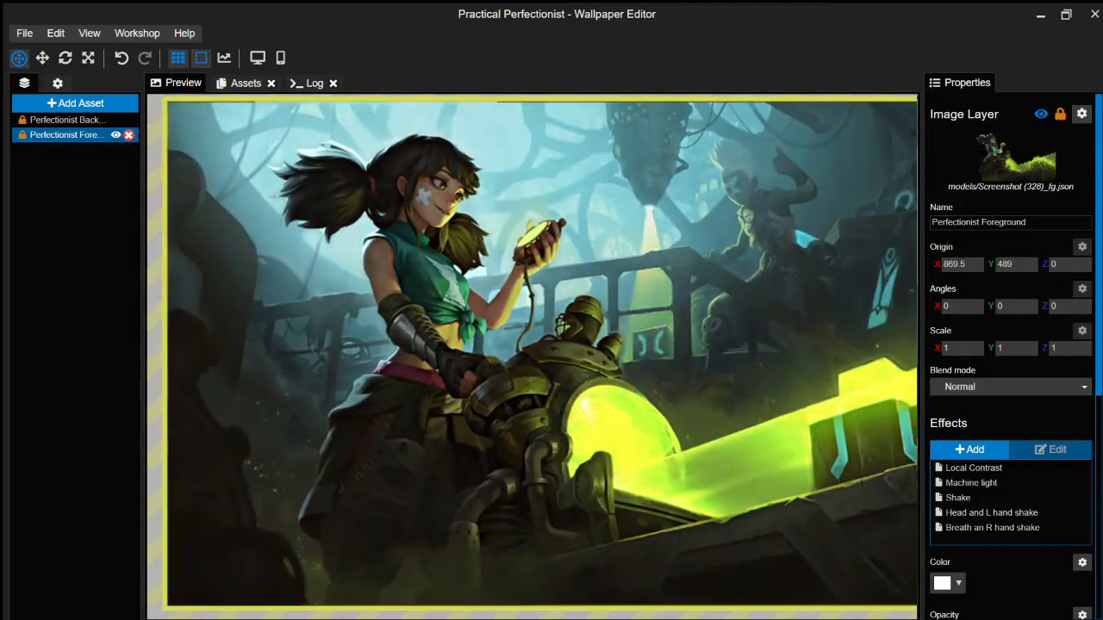
{"action": "scroll", "coordinate": [565, 345], "scroll_direction": "up", "scroll_amount": 5}
{"action": "key", "text": "ctrl+s"}
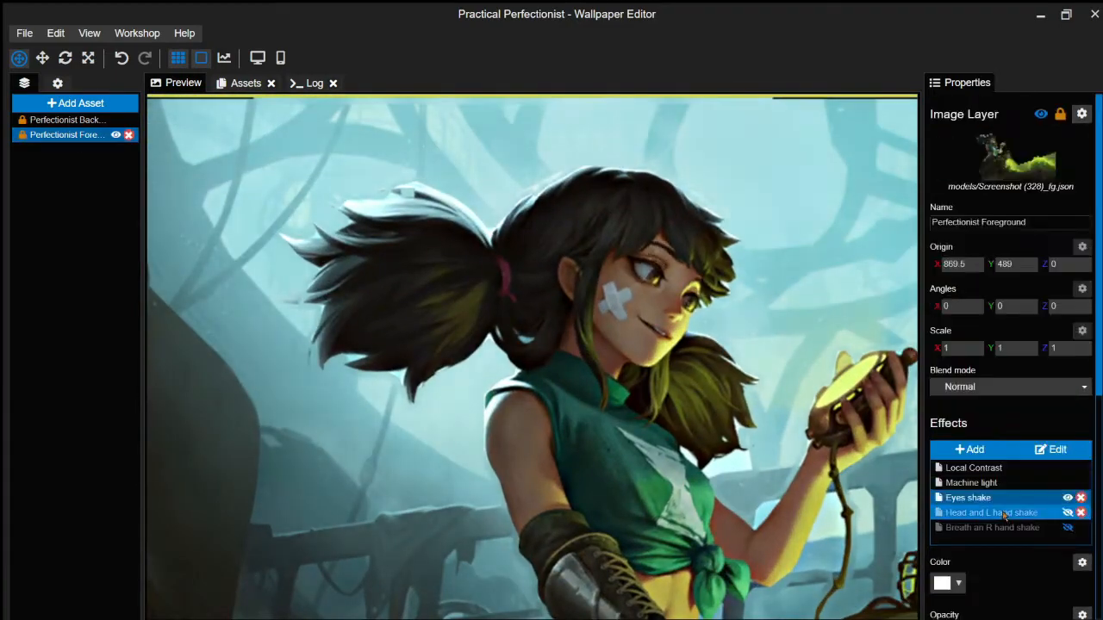
Step: Add a Water Waves effect with direction about -91.7, speed 2 and strength 0.05, and mask it over the large ponytail with a size 30 brush
{"action": "left_click", "coordinate": [311, 443]}
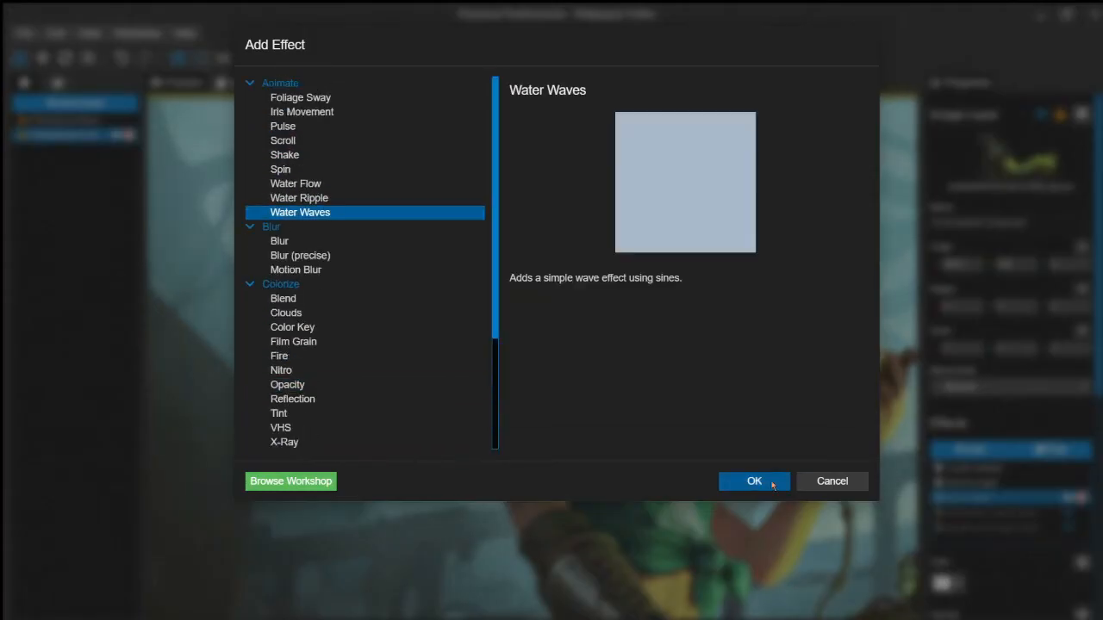
{"action": "left_click", "coordinate": [755, 481]}
{"action": "left_click", "coordinate": [1032, 256]}
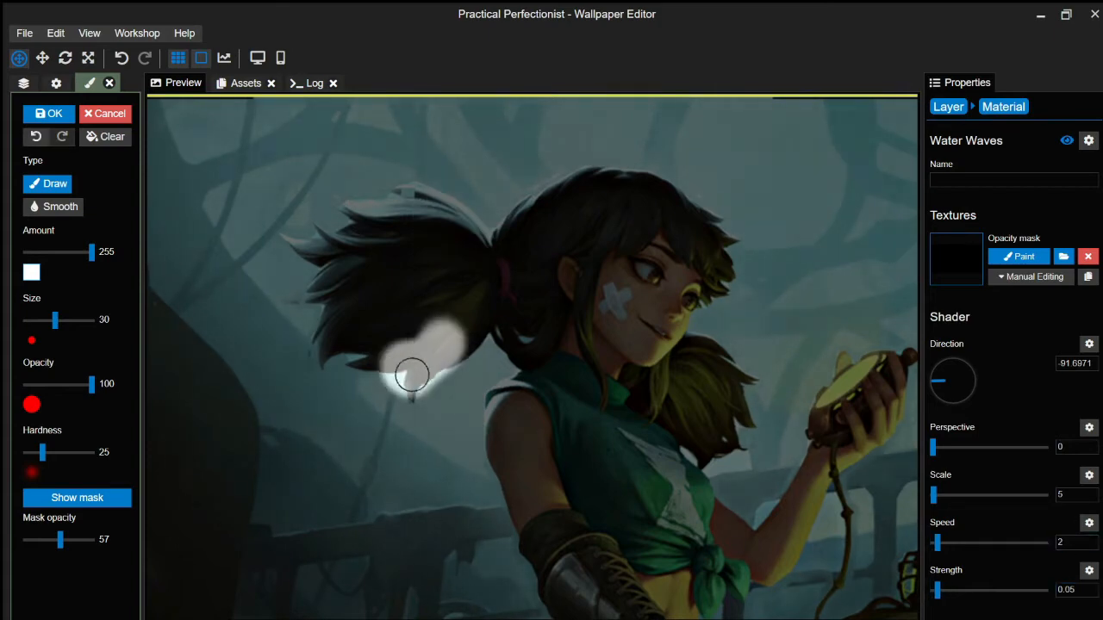
{"action": "mouse_move", "coordinate": [412, 373]}
{"action": "left_mouse_down"}
{"action": "mouse_move", "coordinate": [313, 247]}
{"action": "mouse_move", "coordinate": [377, 216]}
{"action": "mouse_move", "coordinate": [451, 259]}
{"action": "mouse_move", "coordinate": [483, 310]}
{"action": "left_mouse_up"}
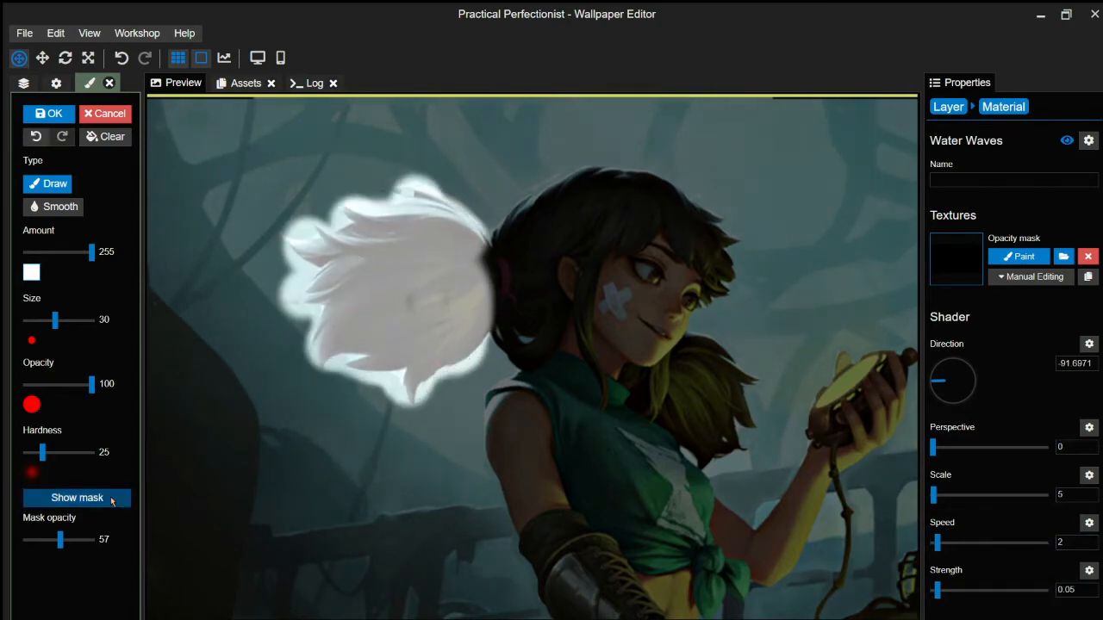
Step: Name the Water Waves effect "Hair R" and apply its painted opacity mask
{"action": "left_click", "coordinate": [111, 500]}
{"action": "left_click", "coordinate": [1026, 179]}
{"action": "type", "text": "Hair R"}
{"action": "left_click", "coordinate": [57, 114]}
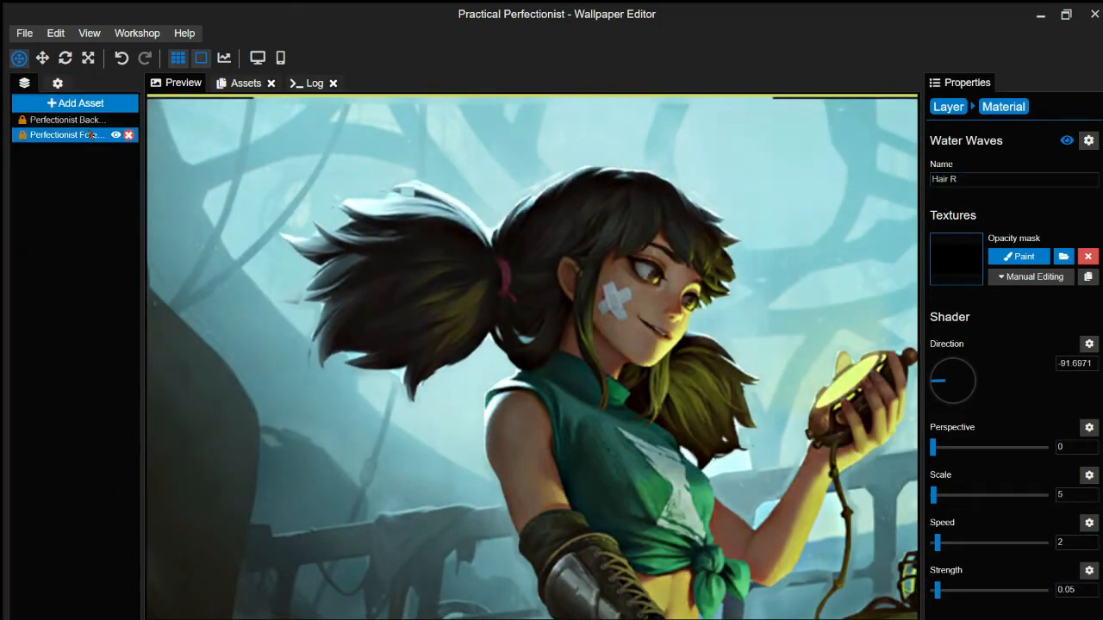
Step: Duplicate the Hair R Water Waves effect, edit the copy's opacity mask with a size 7 brush, and rotate its wave direction toward the small ponytail
{"action": "left_click", "coordinate": [93, 135]}
{"action": "right_click", "coordinate": [837, 500]}
{"action": "left_click", "coordinate": [874, 579]}
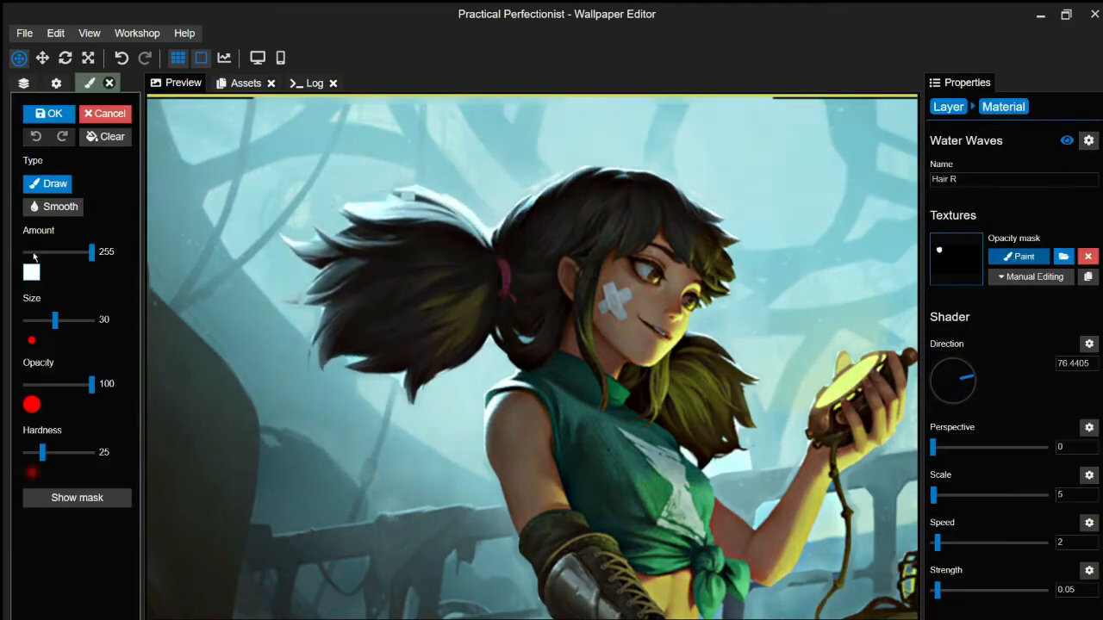
{"action": "left_click", "coordinate": [27, 252]}
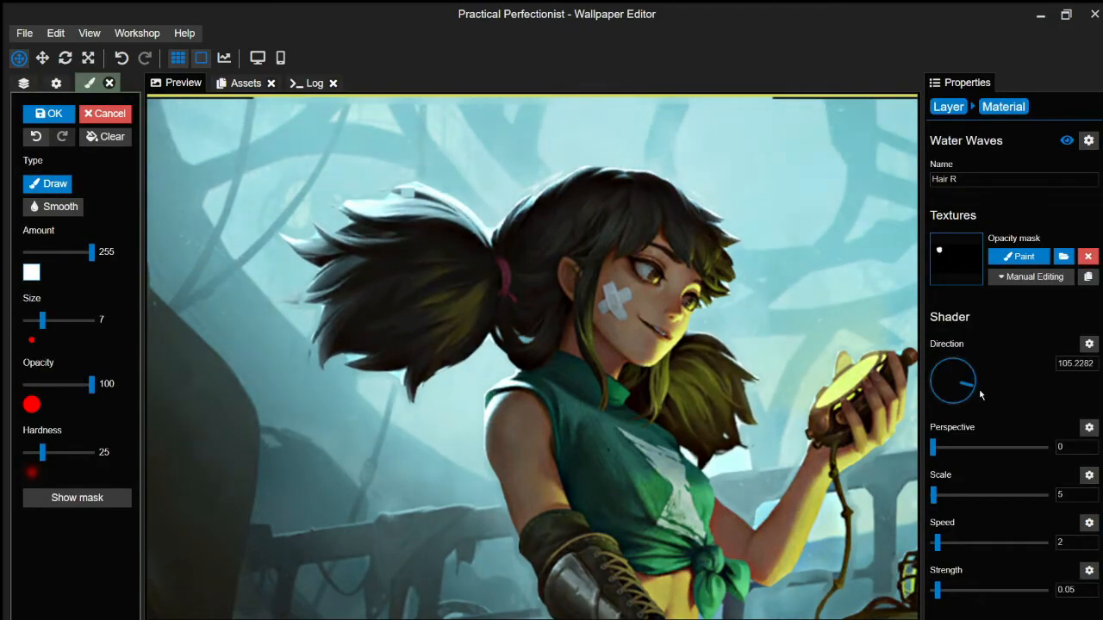
{"action": "left_click_drag", "start_coordinate": [981, 395], "coordinate": [972, 405]}
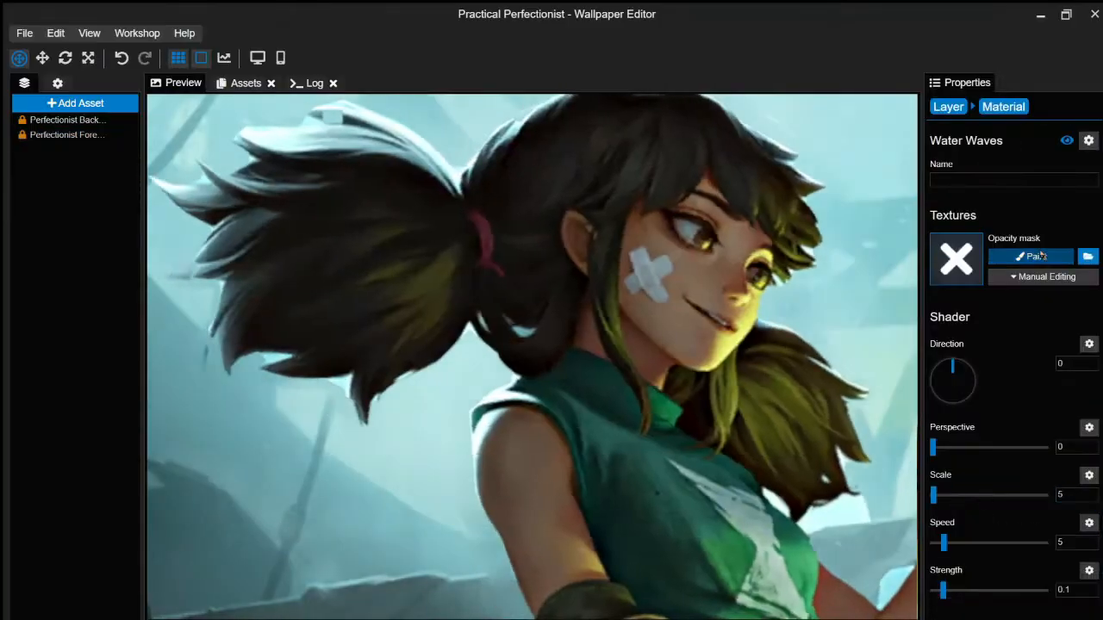
Step: Mask a new Water Waves effect over the large ponytail at brush size 32, direction about -91.6 and strength 0.025, and name it "Hair R"
{"action": "left_click", "coordinate": [1041, 256]}
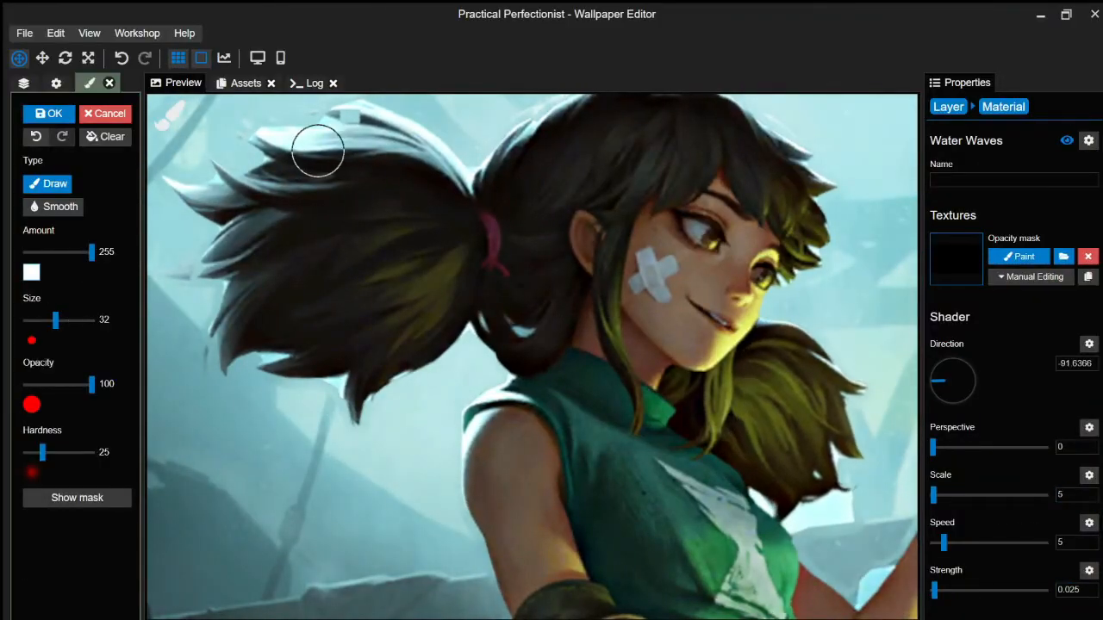
{"action": "key", "text": "ctrl+s"}
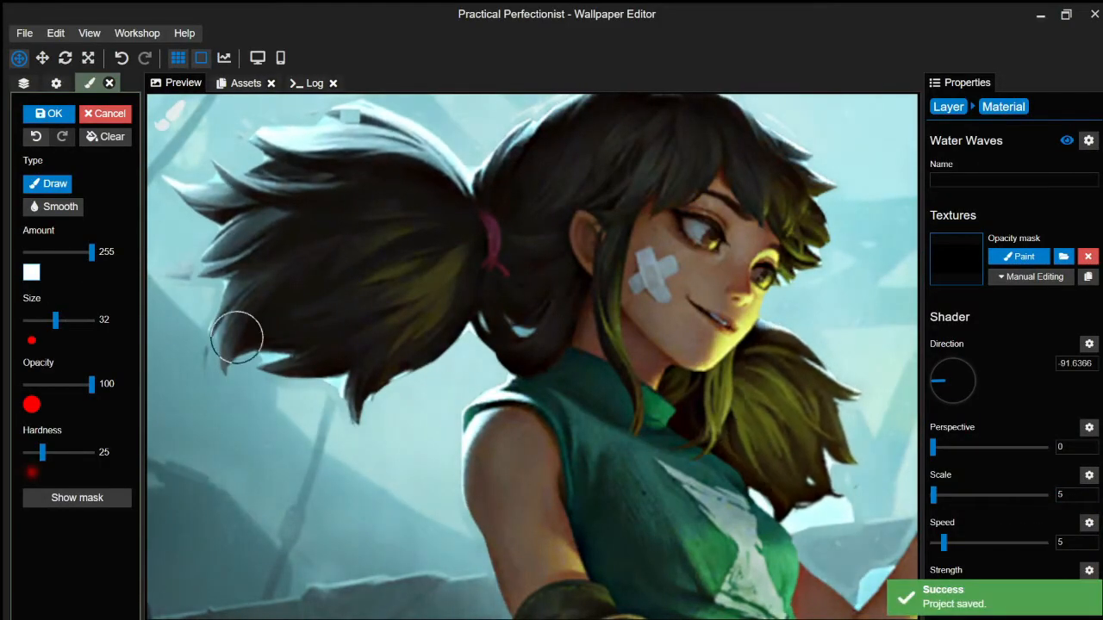
{"action": "left_click", "coordinate": [77, 498]}
{"action": "left_click", "coordinate": [52, 114]}
{"action": "left_click", "coordinate": [65, 135]}
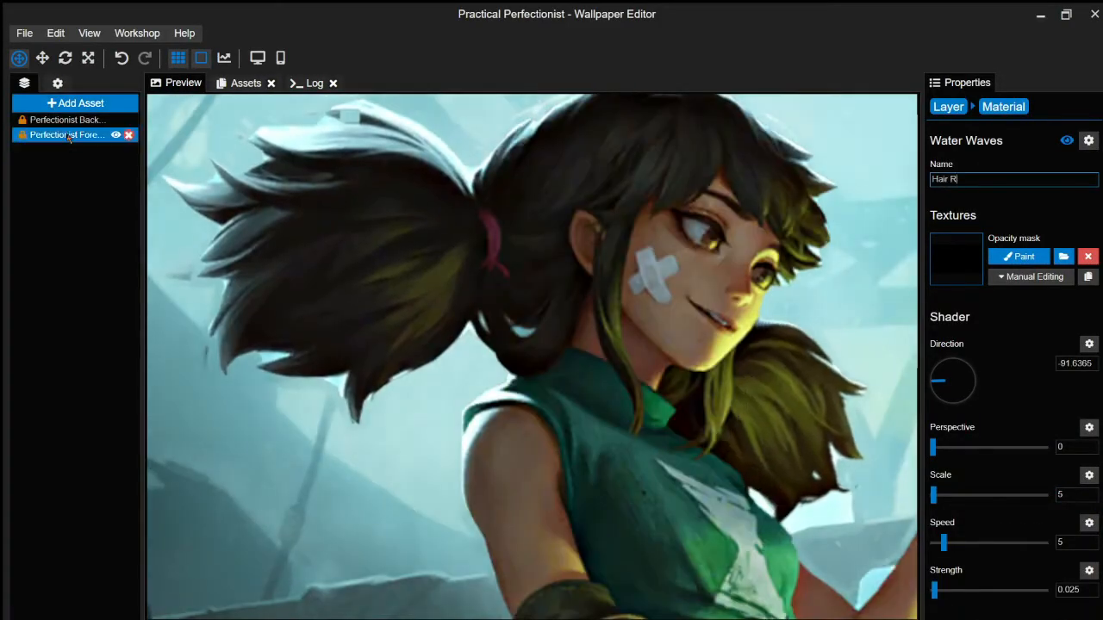
Step: Open the Hair L effect's opacity mask for painting and save the project
{"action": "left_click", "coordinate": [1004, 475]}
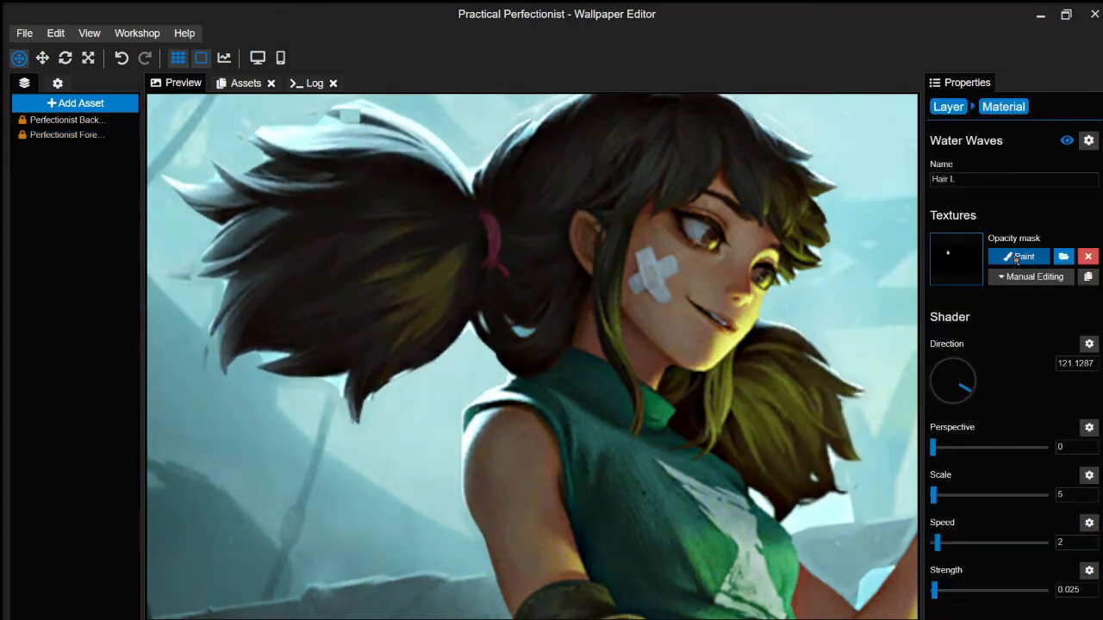
{"action": "left_click", "coordinate": [1018, 256]}
{"action": "key", "text": "ctrl+s"}
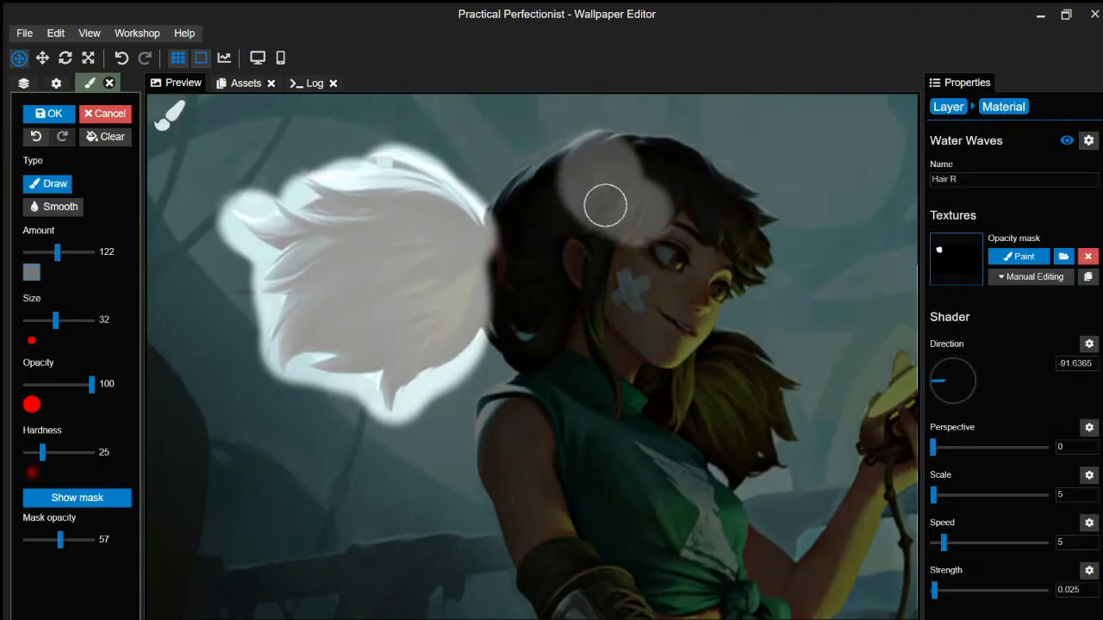
Step: Refine the Hair R opacity mask around the top of the woman's head with a slightly smaller brush and low paint amount, and save the project
{"action": "left_click_drag", "start_coordinate": [55, 320], "coordinate": [53, 319]}
{"action": "key", "text": "ctrl+s"}
{"action": "left_click_drag", "start_coordinate": [45, 251], "coordinate": [26, 252]}
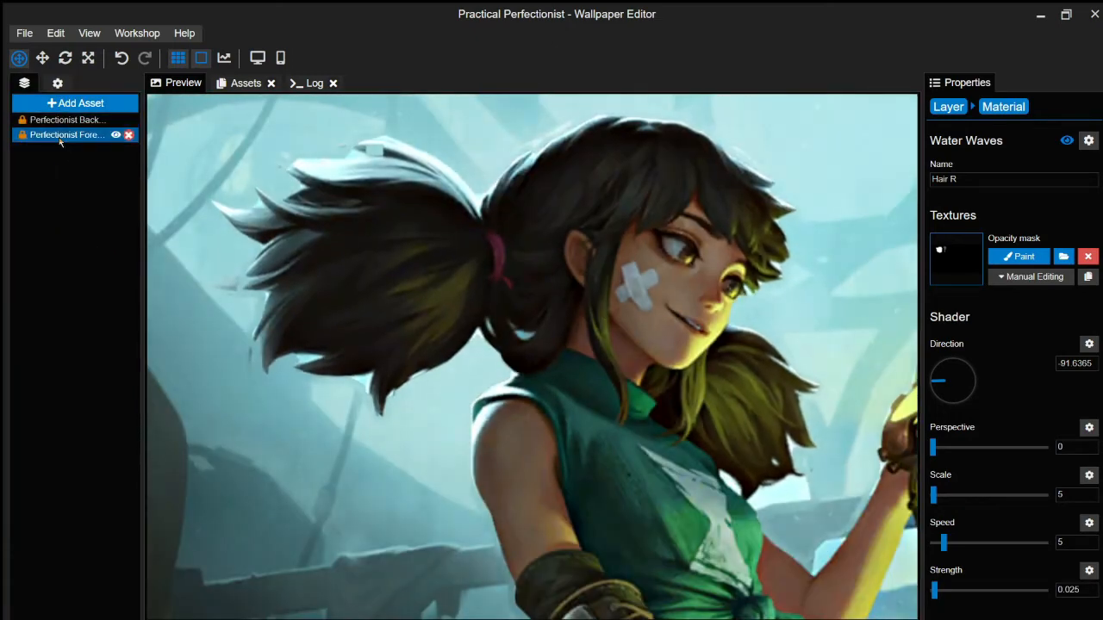
{"action": "left_click", "coordinate": [30, 135]}
{"action": "left_click", "coordinate": [489, 415]}
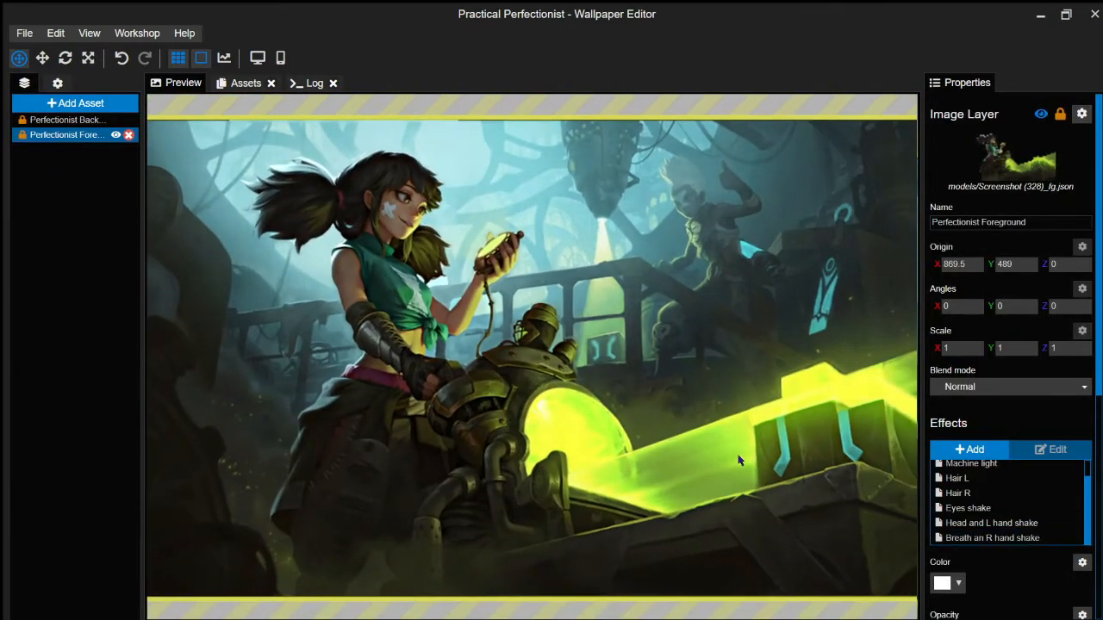
{"action": "key", "text": "ctrl+s"}
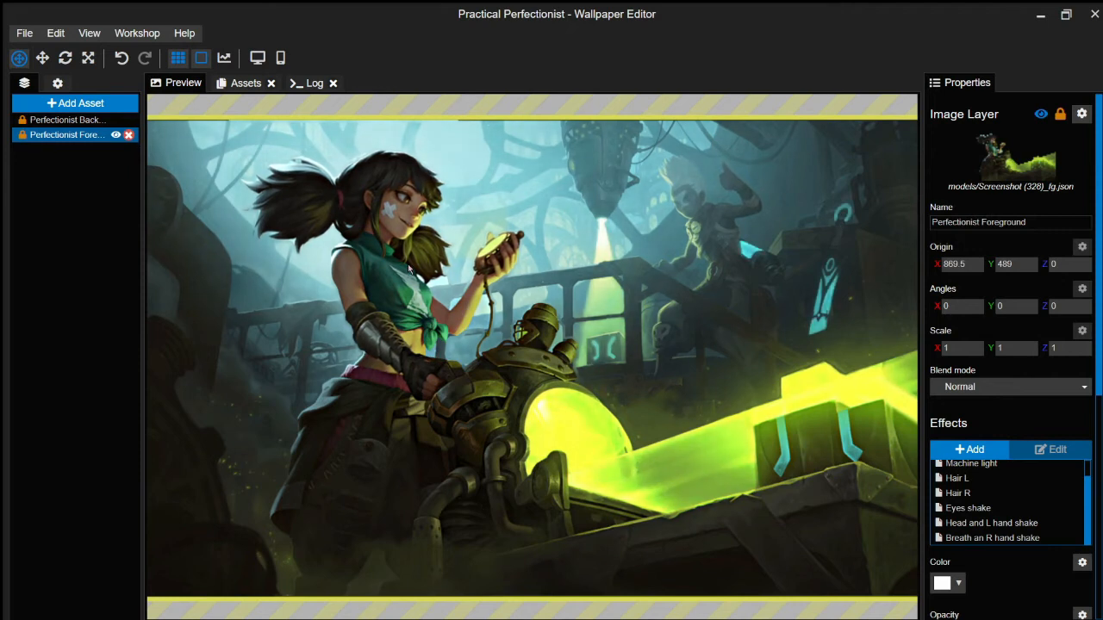
Step: Add the Ash particle preset to the scene
{"action": "left_click", "coordinate": [106, 103]}
{"action": "left_click", "coordinate": [569, 280]}
{"action": "left_click", "coordinate": [569, 378]}
{"action": "left_click", "coordinate": [754, 481]}
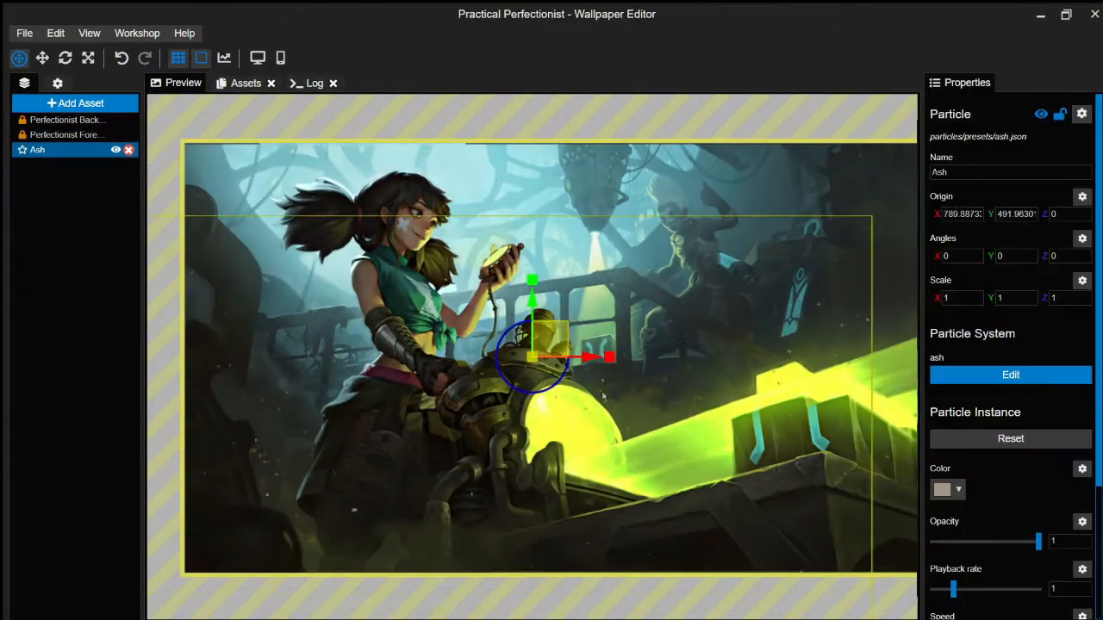
Step: Tint the Ash particles bright green and place them over the machine's base at about X 862, Y 173, scaled to about 1.08 by 0.69
{"action": "left_click", "coordinate": [943, 490]}
{"action": "left_click", "coordinate": [784, 364]}
{"action": "left_click", "coordinate": [909, 382]}
{"action": "left_click", "coordinate": [864, 462]}
{"action": "left_click_drag", "start_coordinate": [620, 448], "coordinate": [670, 498]}
{"action": "left_click", "coordinate": [943, 490]}
{"action": "left_click", "coordinate": [909, 361]}
{"action": "left_click", "coordinate": [864, 462]}
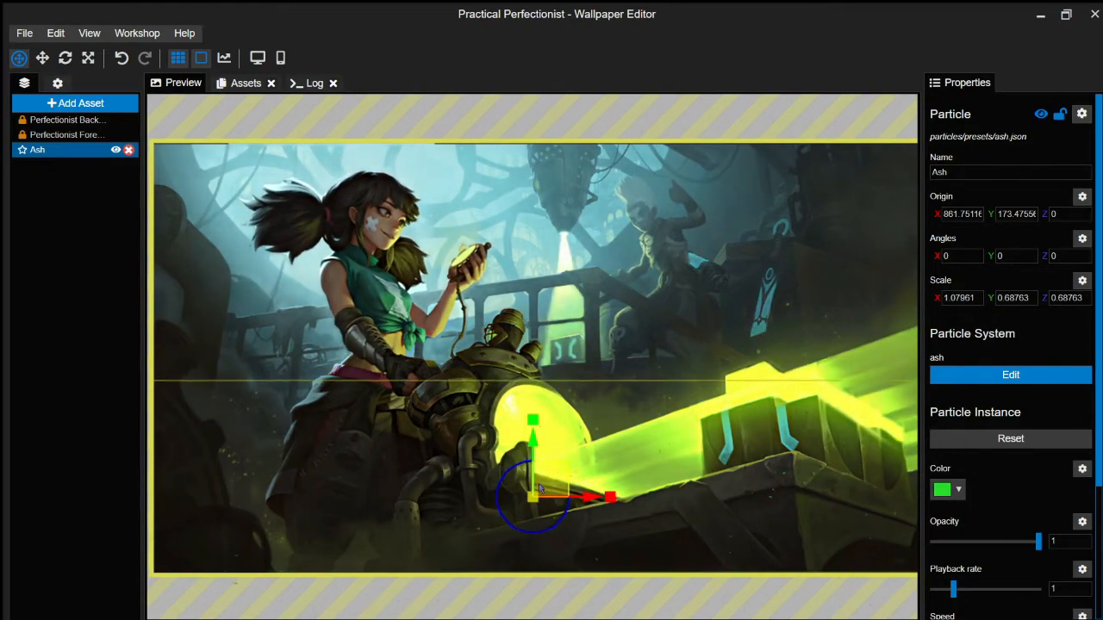
{"action": "left_click", "coordinate": [943, 489]}
Step: Add the Fog 1 particle preset and place it along the artwork's lower edge at about X 534, Y 22, with scale about 0.7
{"action": "left_click", "coordinate": [75, 103]}
{"action": "left_click", "coordinate": [366, 284]}
{"action": "left_click", "coordinate": [754, 481]}
{"action": "left_click_drag", "start_coordinate": [550, 339], "coordinate": [407, 546]}
Step: Change the Fog 1 particle color to a darker shade, set its opacity to 5, and save the project
{"action": "left_click", "coordinate": [942, 489]}
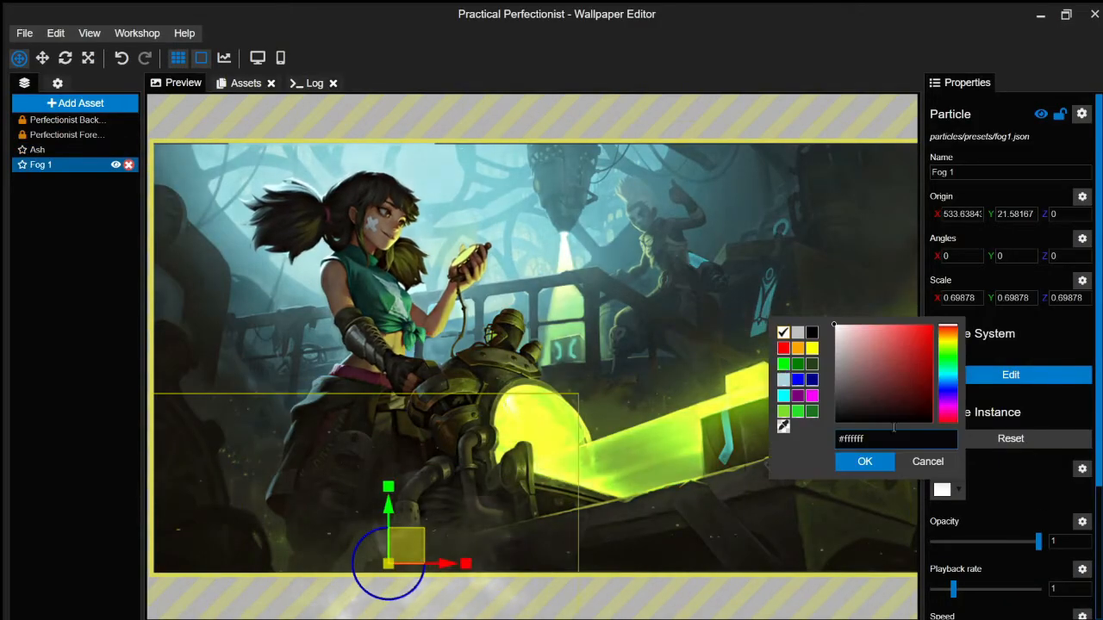
{"action": "left_click", "coordinate": [874, 402]}
{"action": "left_click", "coordinate": [864, 462]}
{"action": "double_click", "coordinate": [1071, 543]}
{"action": "type", "text": "5"}
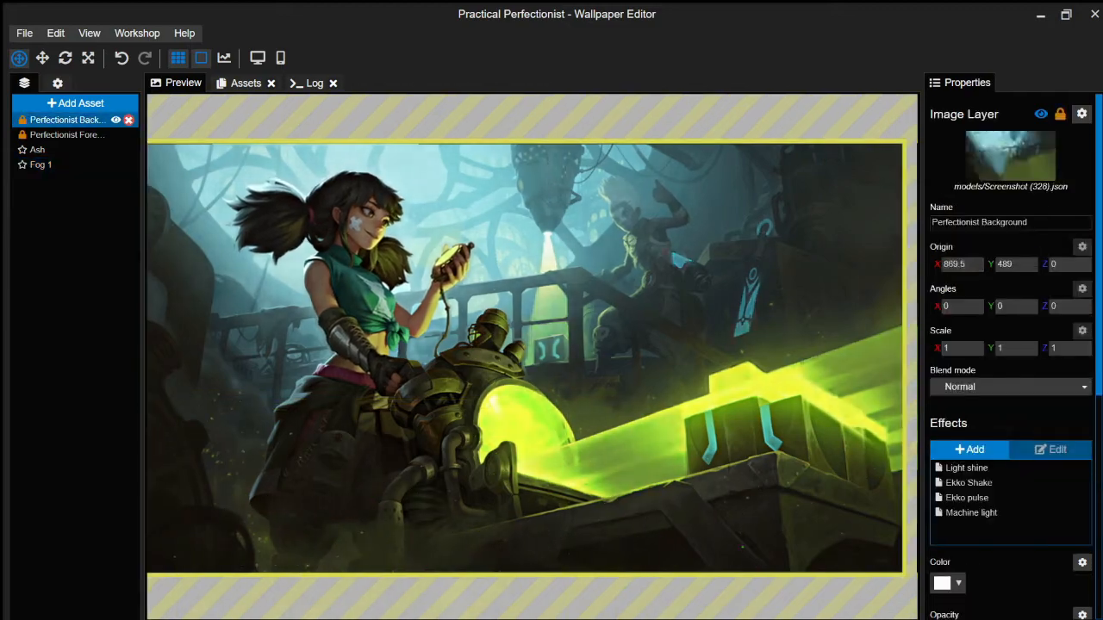
{"action": "key", "text": "ctrl+s"}
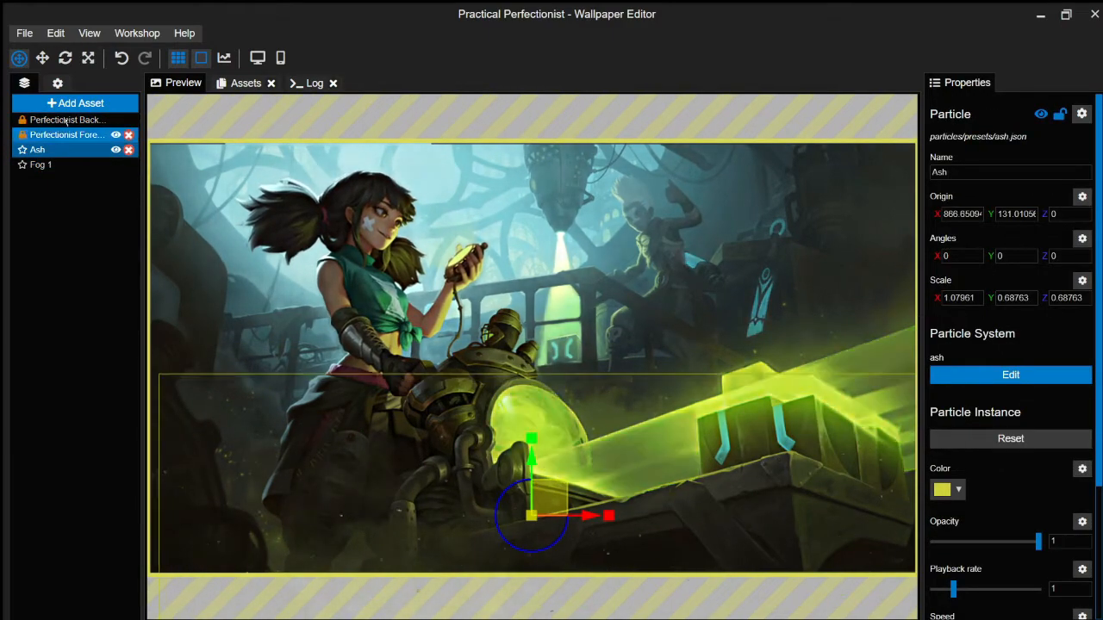
Step: Save the project with the Perfectionist Background layer selected, and switch the selection to the Perfectionist Foreground layer
{"action": "left_click", "coordinate": [66, 122]}
{"action": "key", "text": "ctrl+s"}
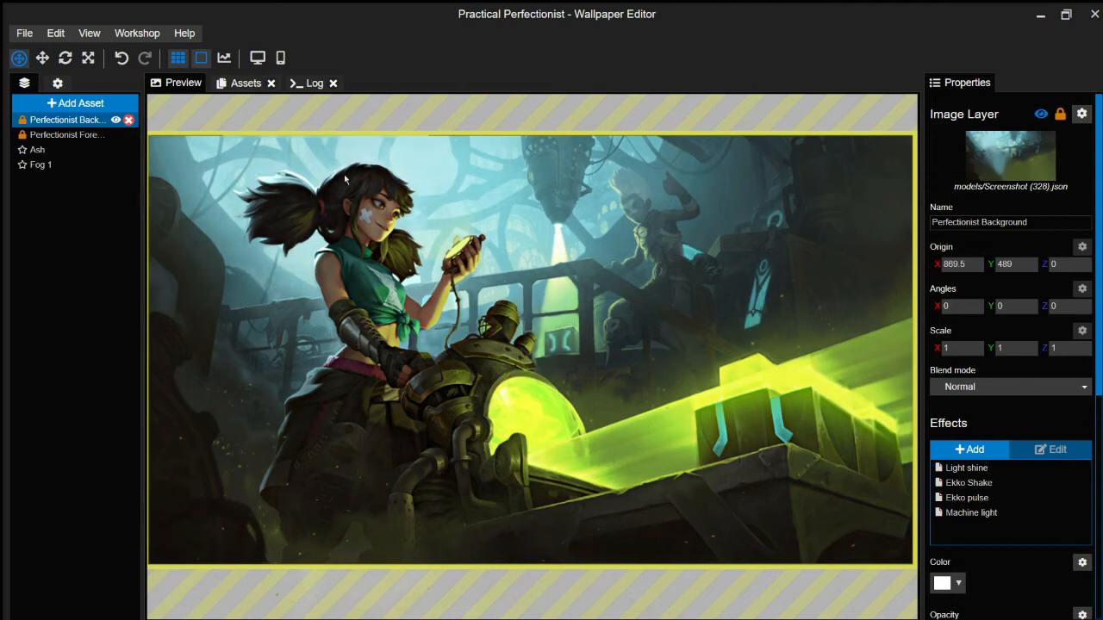
{"action": "left_click", "coordinate": [86, 136], "text": "ctrl"}
{"action": "left_click", "coordinate": [92, 142]}
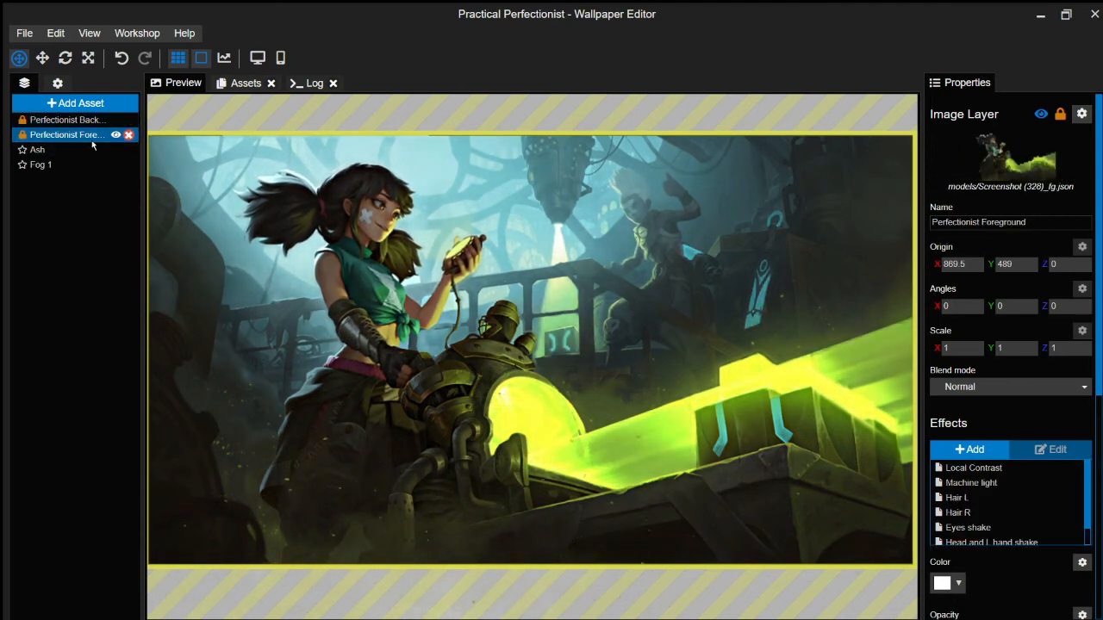
{"action": "left_click", "coordinate": [172, 261]}
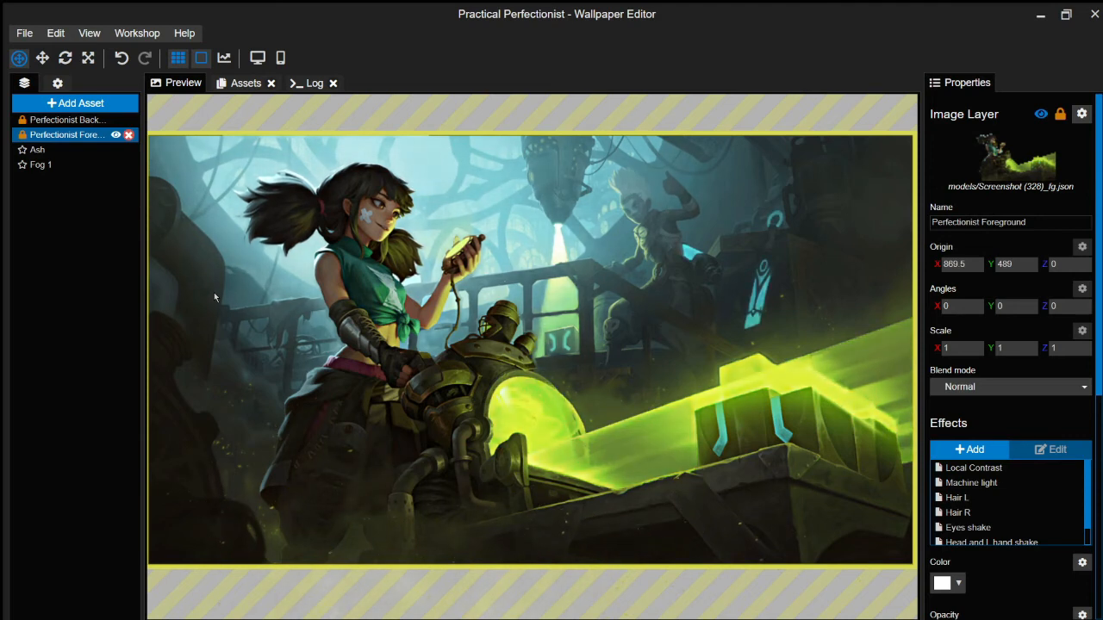